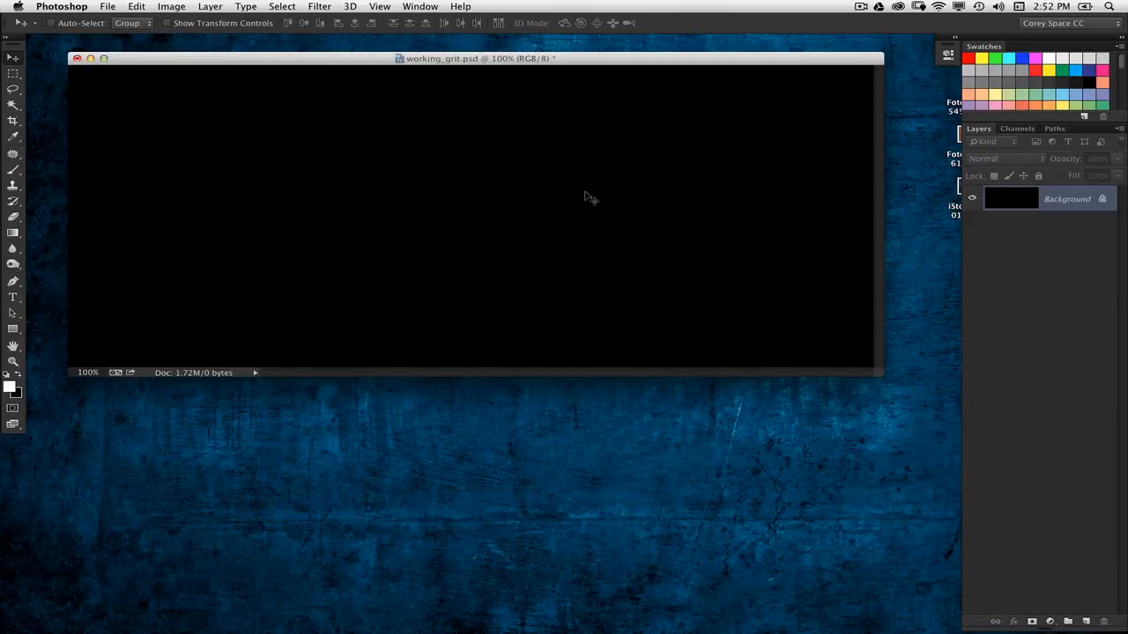
Check the document's pixel dimensions and resolution in the Image Size settings without changing them
{"action": "left_click_drag", "start_coordinate": [559, 64], "coordinate": [568, 67]}
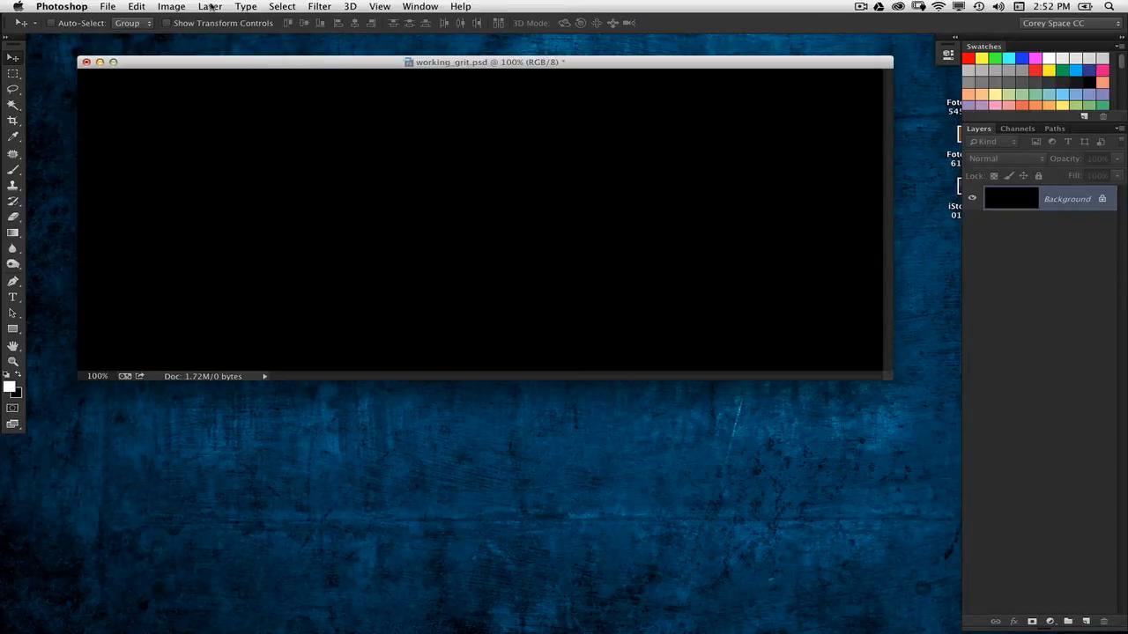
{"action": "left_click", "coordinate": [171, 6]}
{"action": "left_click", "coordinate": [166, 101]}
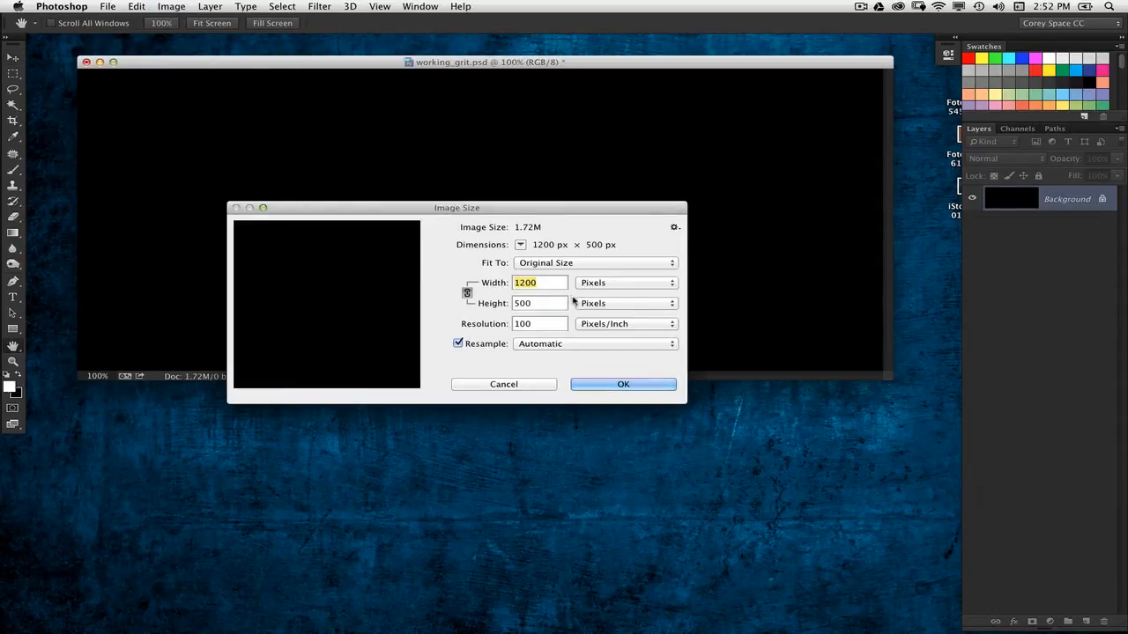
{"action": "left_click", "coordinate": [603, 388]}
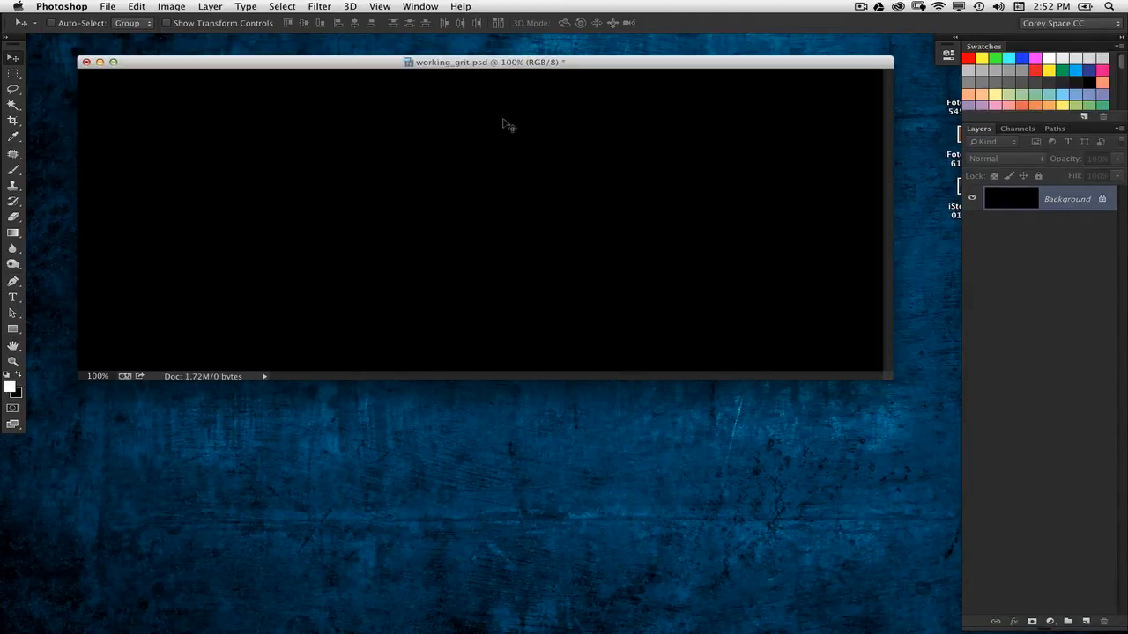
Draw a wide rectangle in Path mode with Combine Shapes, about 8.6 by 2.8 inches, near the middle of the canvas
{"action": "left_click", "coordinate": [13, 330]}
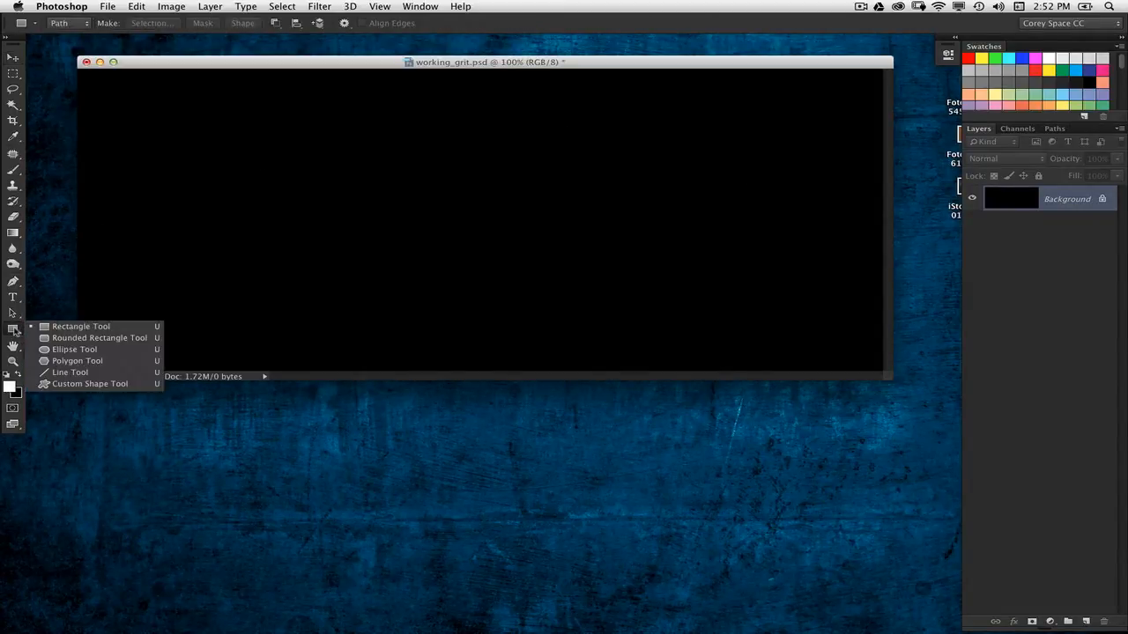
{"action": "left_click", "coordinate": [139, 329]}
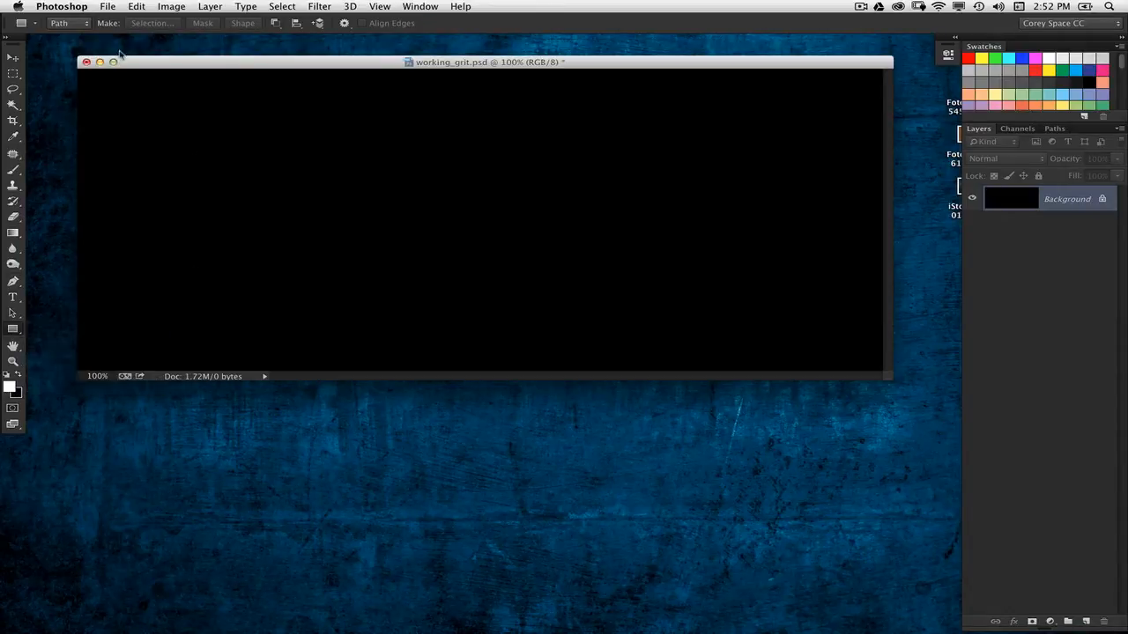
{"action": "left_click", "coordinate": [67, 22]}
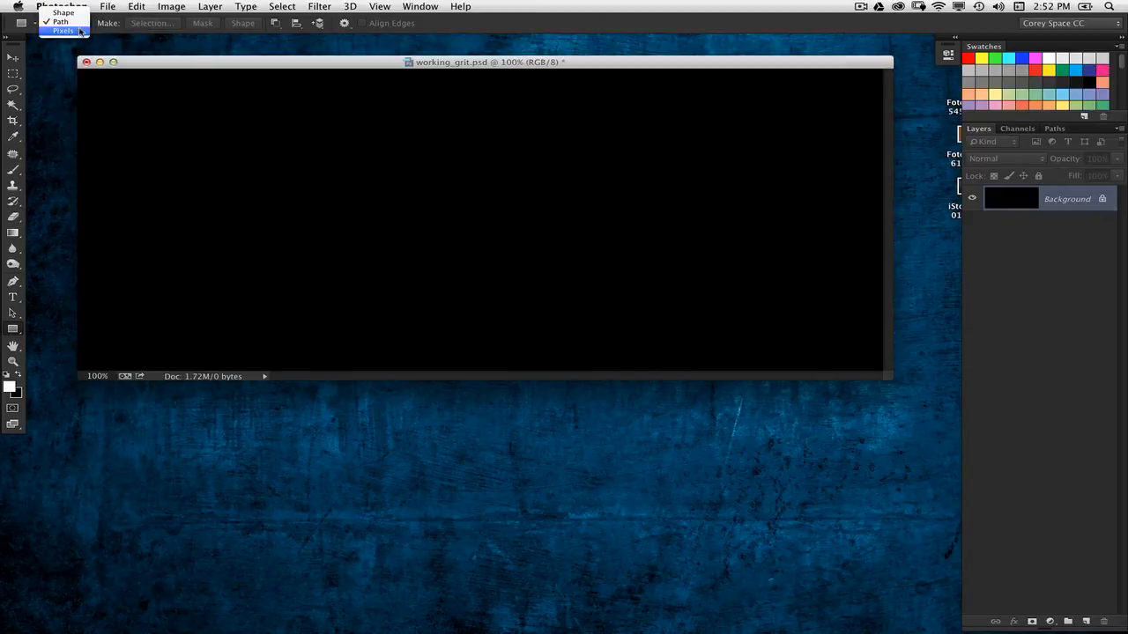
{"action": "left_click", "coordinate": [77, 24]}
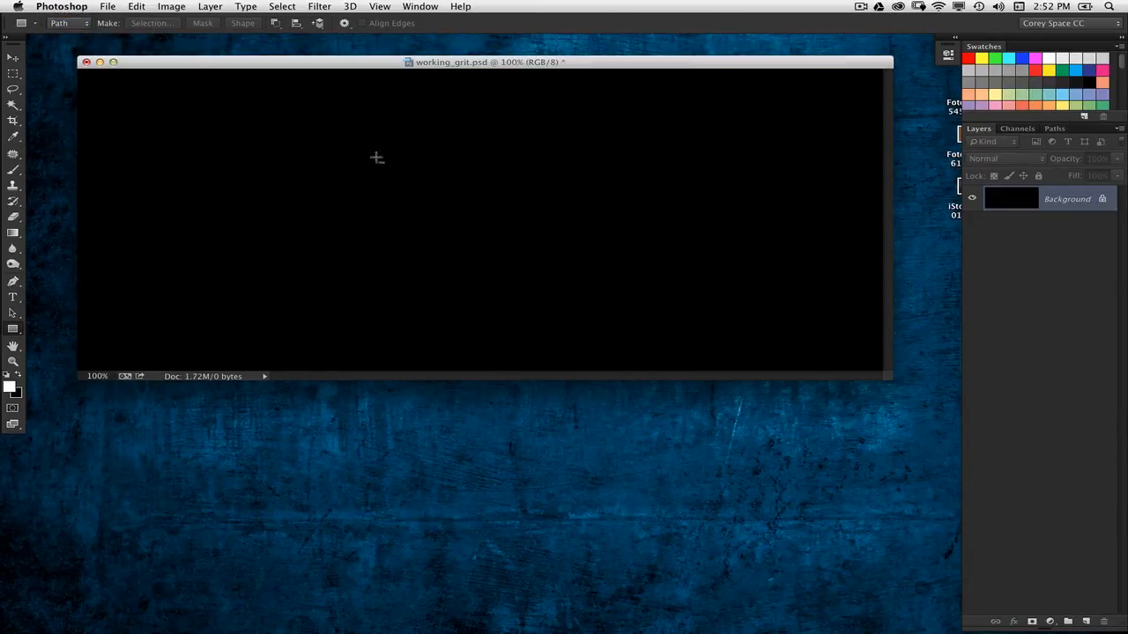
{"action": "left_click", "coordinate": [275, 23]}
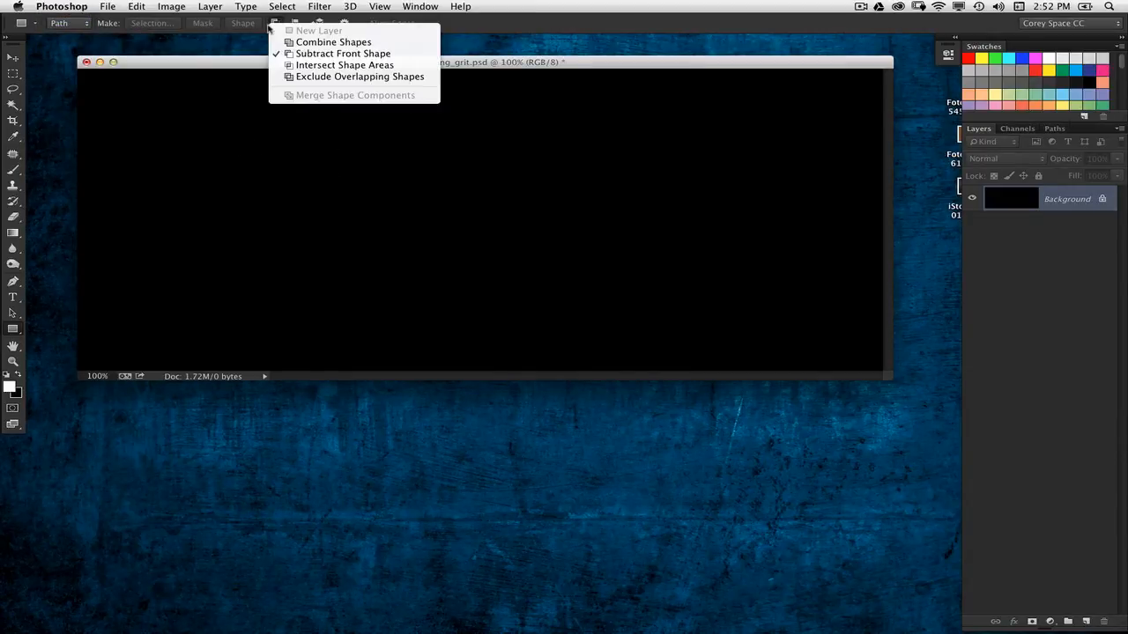
{"action": "left_click", "coordinate": [307, 42]}
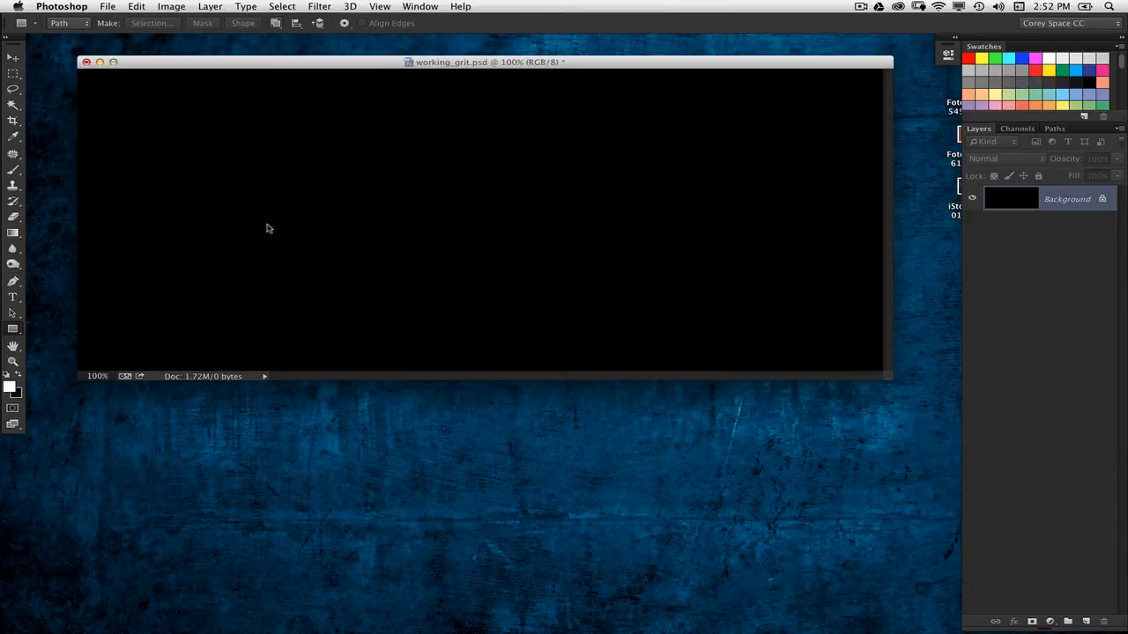
{"action": "left_click_drag", "start_coordinate": [182, 133], "coordinate": [762, 301]}
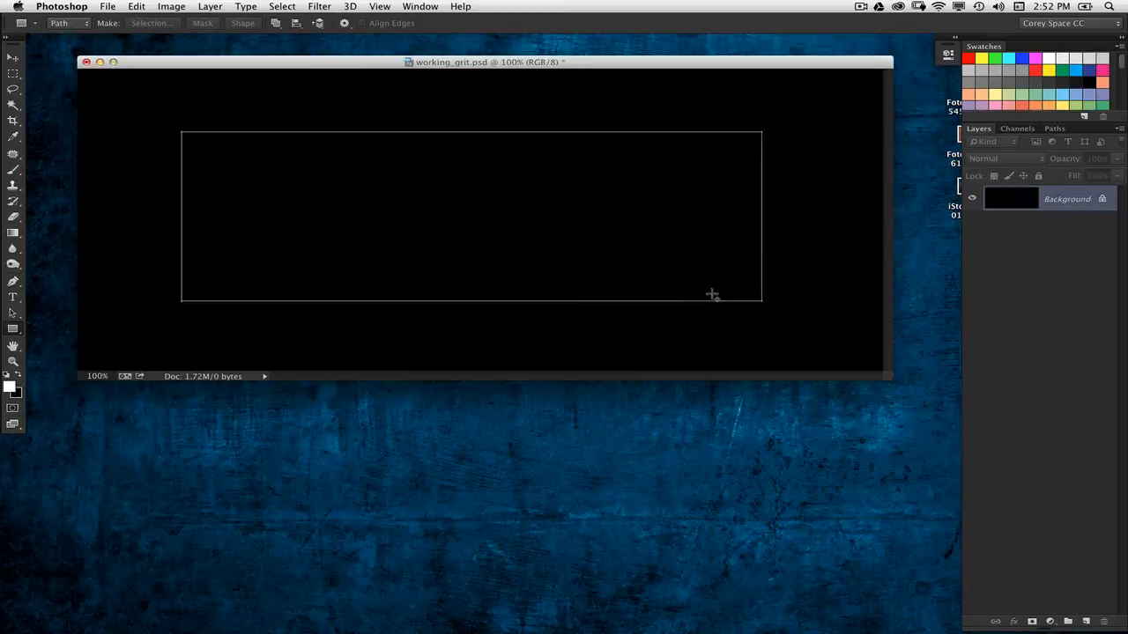
Show the rulers around the canvas and place a vertical guide at the 6-inch mark
{"action": "left_click", "coordinate": [13, 312]}
{"action": "left_click", "coordinate": [802, 49]}
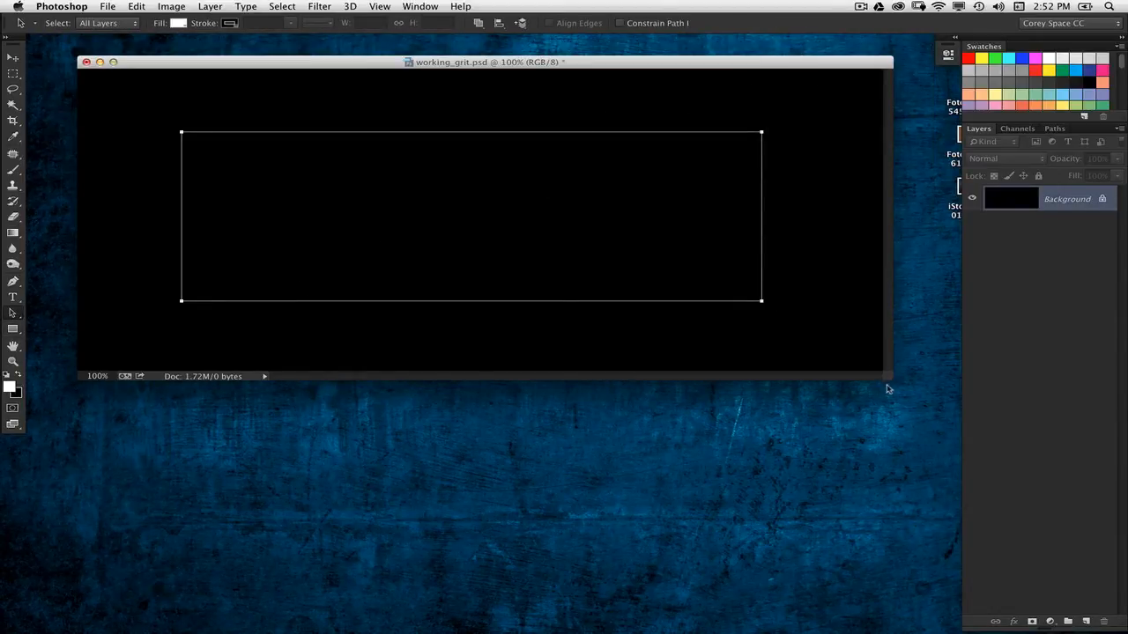
{"action": "left_click_drag", "start_coordinate": [891, 380], "coordinate": [916, 410]}
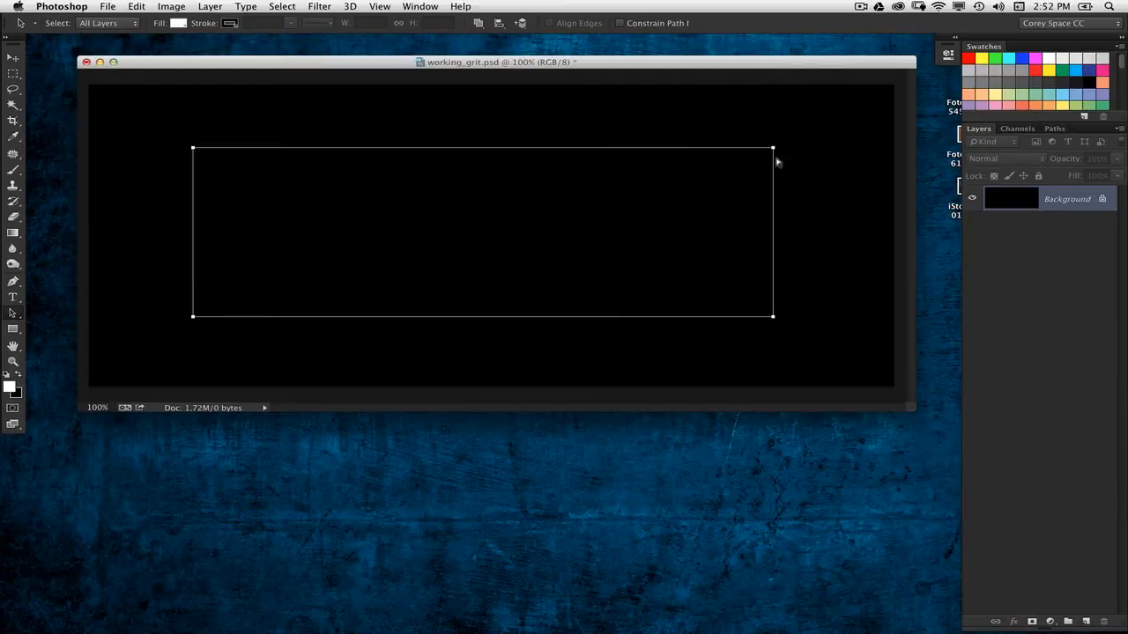
{"action": "key", "text": "super+r"}
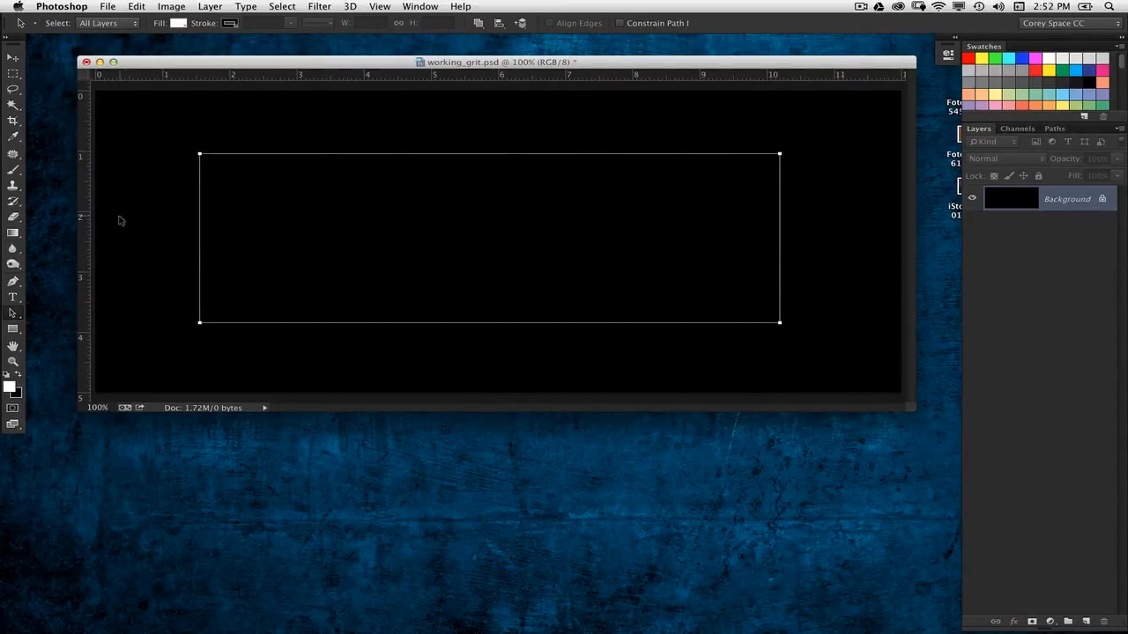
{"action": "left_click_drag", "start_coordinate": [86, 244], "coordinate": [498, 229]}
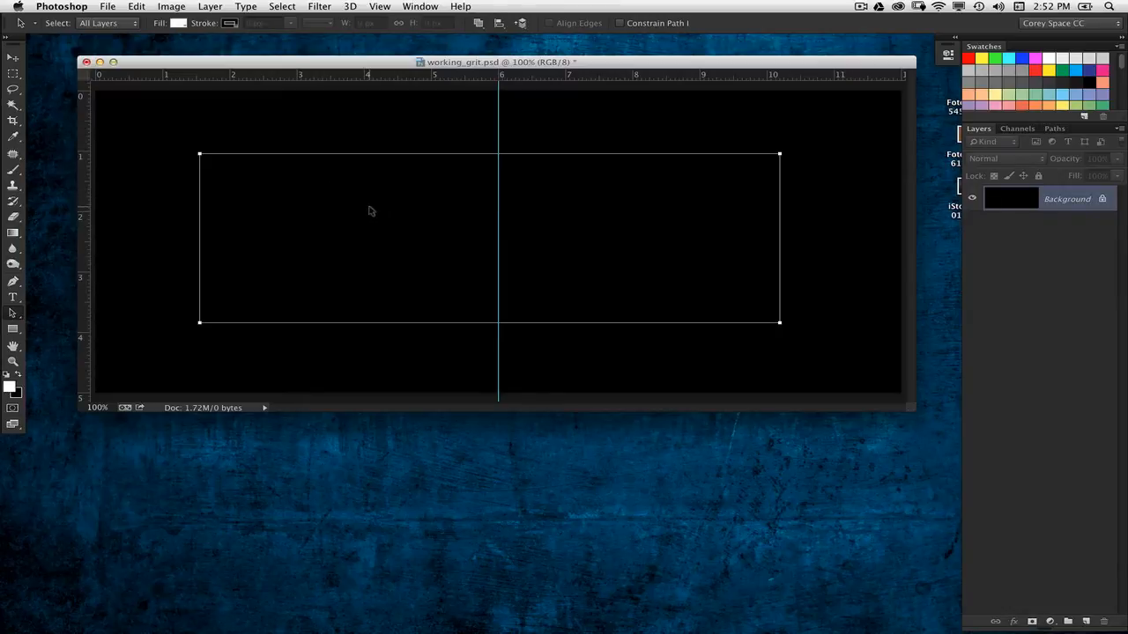
Nudge the rectangle path to the right with Free Transform until its centre meets the vertical guide, at X 601 px
{"action": "key", "text": "super+t"}
{"action": "key", "text": "Right"}
{"action": "key", "text": "Right"}
{"action": "key", "text": "Right"}
{"action": "key", "text": "Right"}
{"action": "key", "text": "Right"}
{"action": "key", "text": "Right"}
{"action": "key", "text": "Right"}
{"action": "key", "text": "Right"}
{"action": "key", "text": "Right"}
{"action": "key", "text": "Right"}
{"action": "key", "text": "Right"}
{"action": "key", "text": "Right"}
{"action": "key", "text": "Right"}
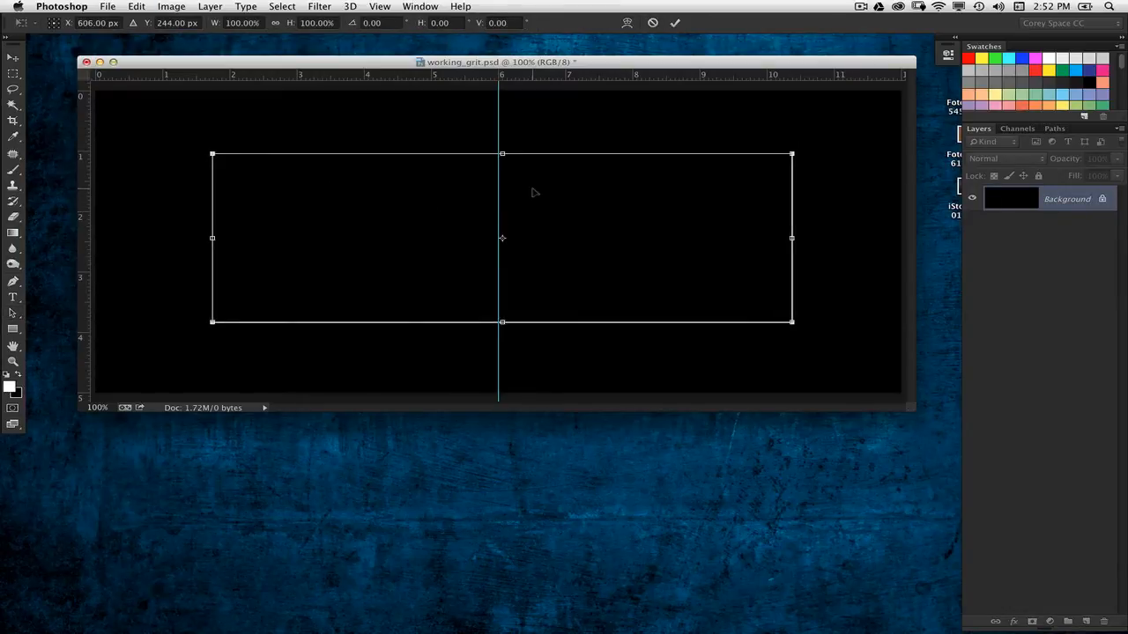
{"action": "key", "text": "Right"}
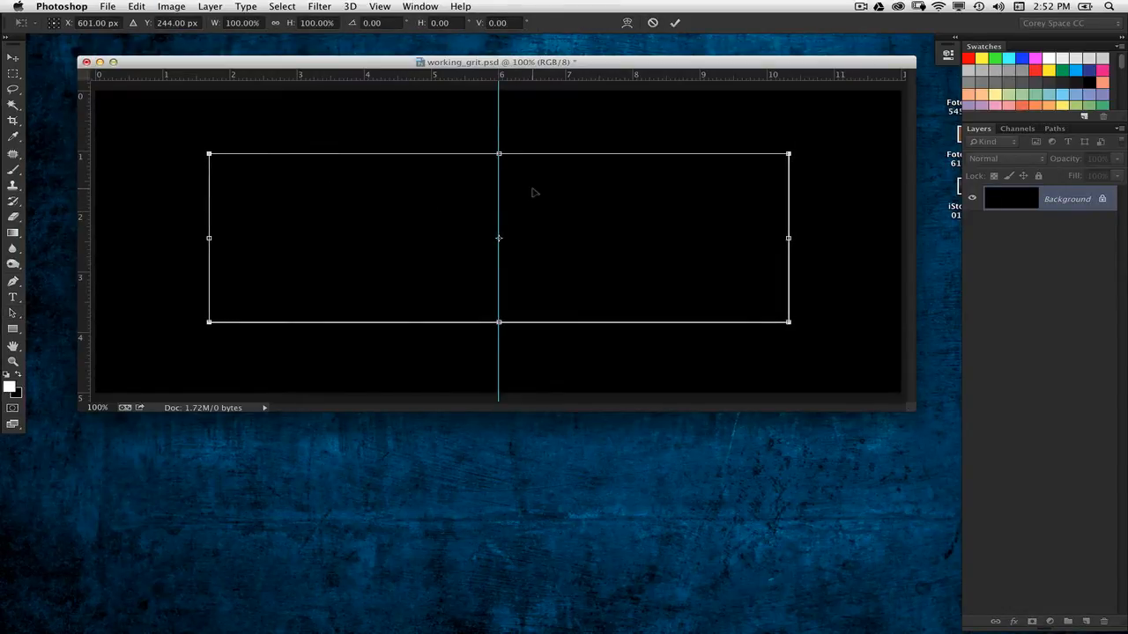
{"action": "key", "text": "Return"}
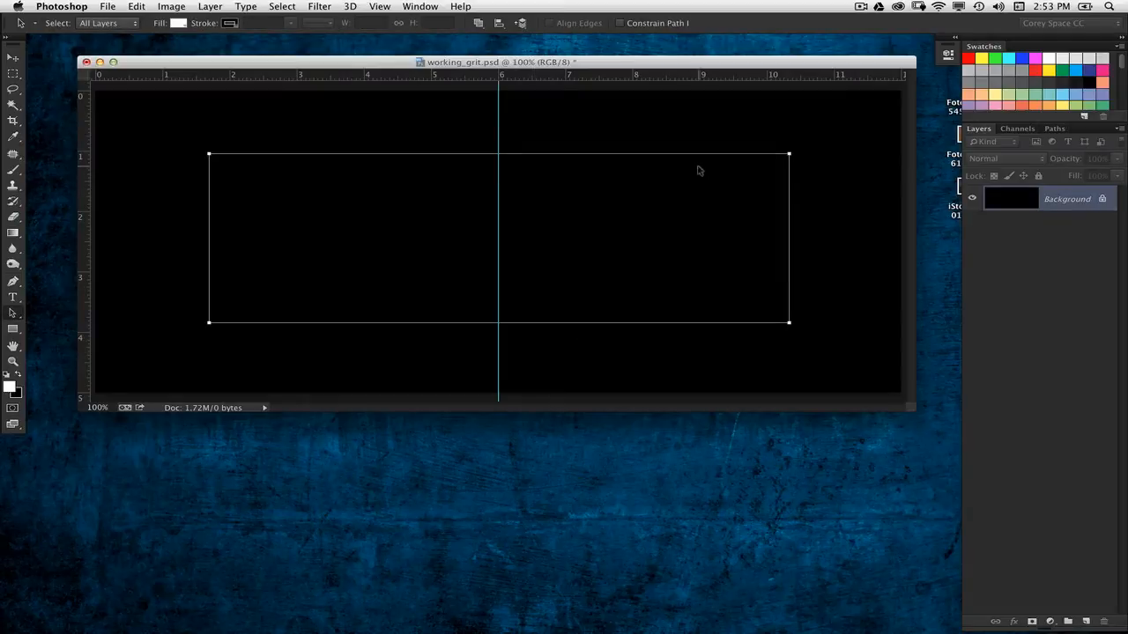
Align the rectangle path to the canvas by its horizontal centers
{"action": "left_click_drag", "start_coordinate": [678, 138], "coordinate": [659, 178]}
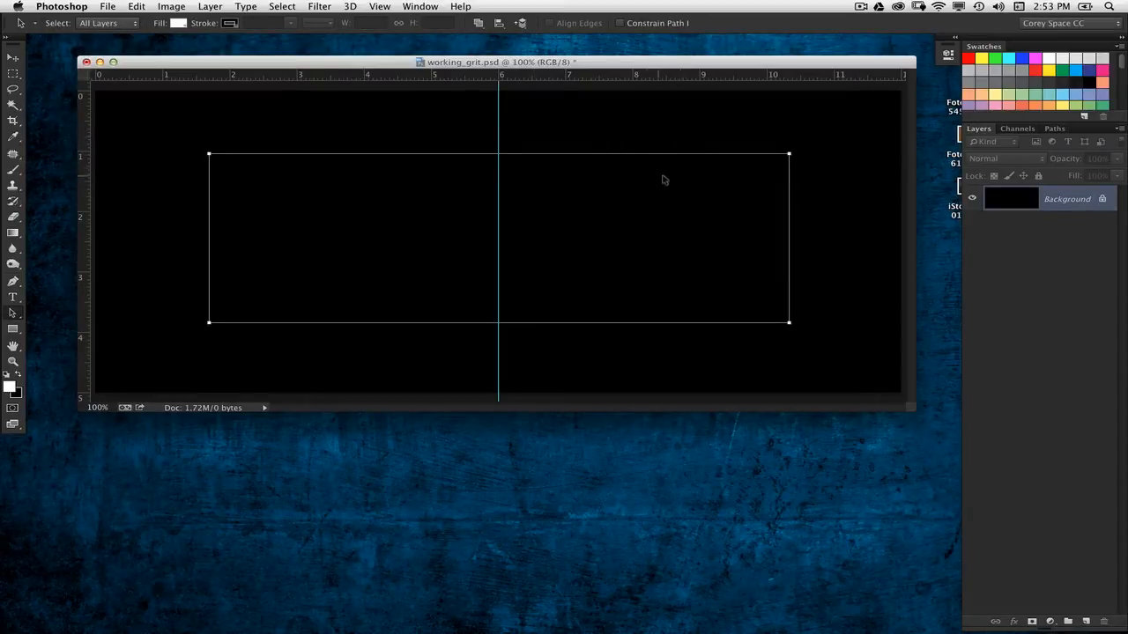
{"action": "left_click", "coordinate": [498, 23]}
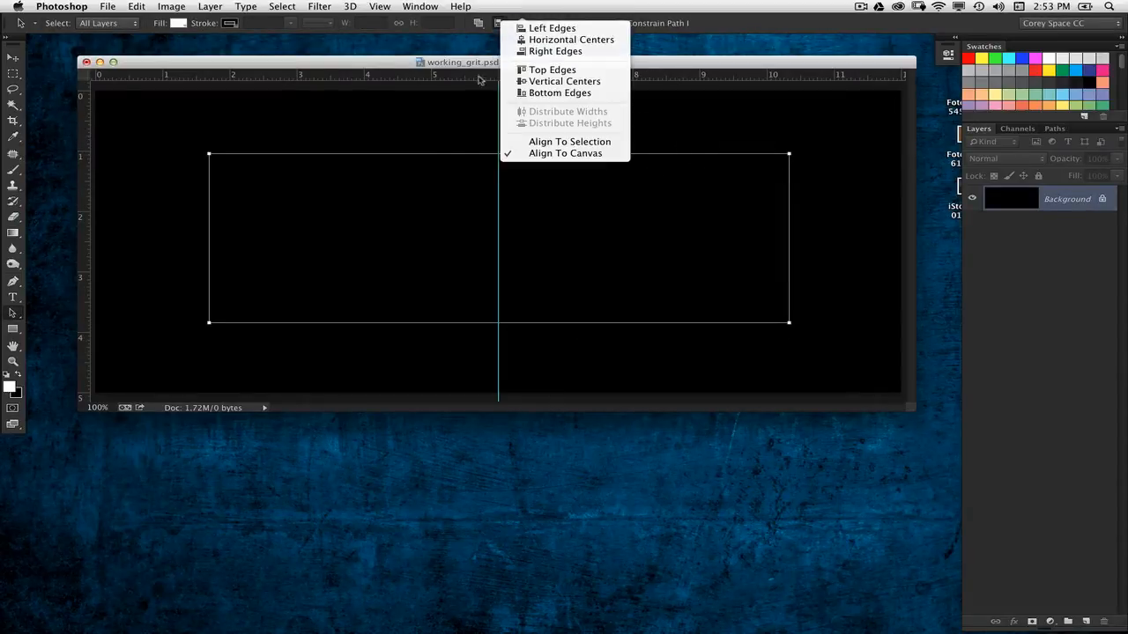
{"action": "left_click", "coordinate": [552, 40]}
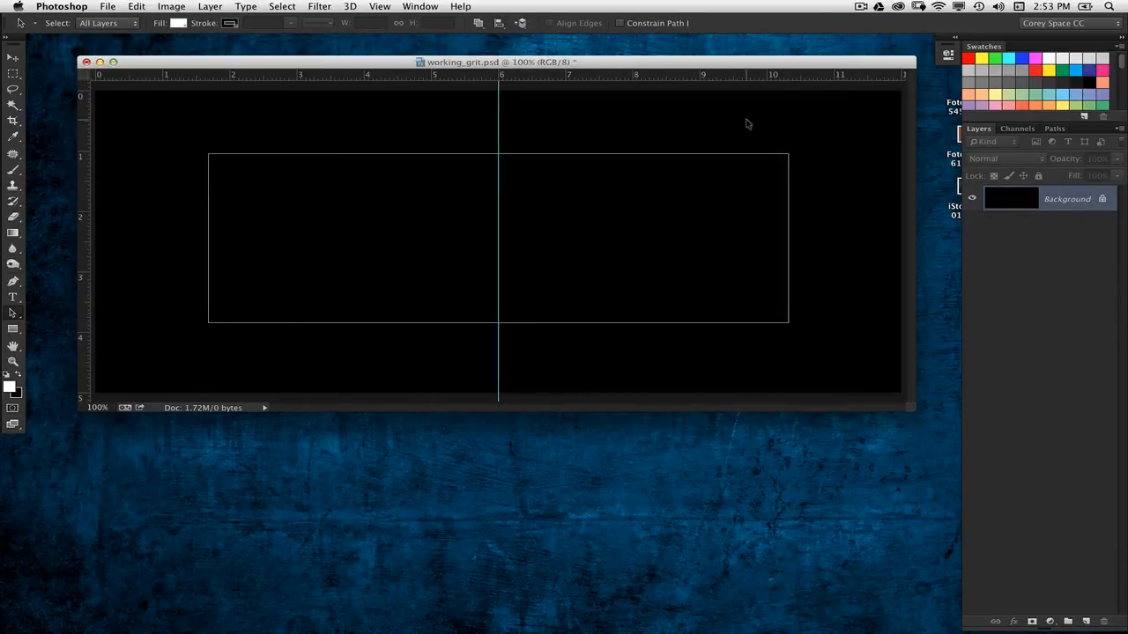
Reduce the rectangle path's height evenly from its centre to about 2.1 inches with Free Transform, keeping its width
{"action": "left_click_drag", "start_coordinate": [622, 63], "coordinate": [612, 60]}
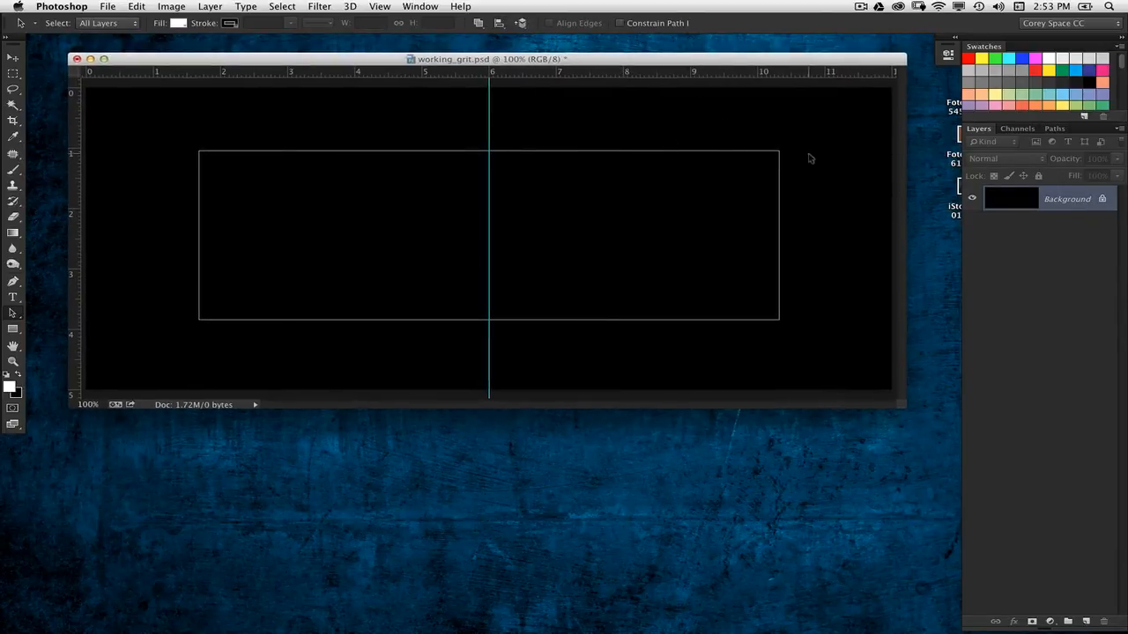
{"action": "key", "text": "super+t"}
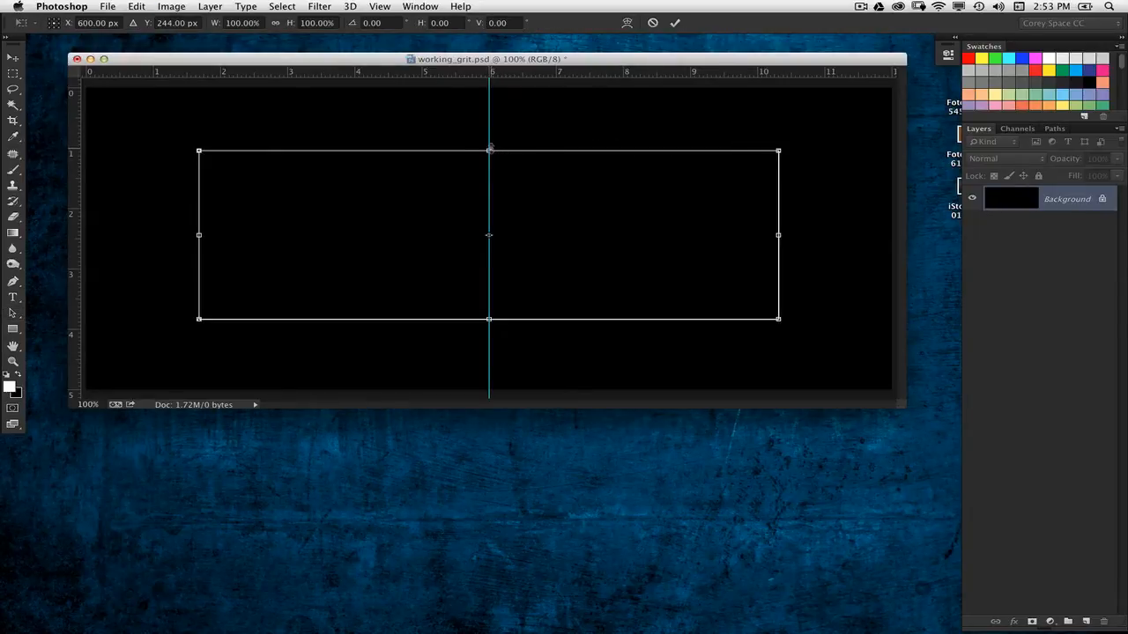
{"action": "left_click_drag", "start_coordinate": [490, 149], "coordinate": [491, 173]}
{"action": "key", "text": "Return"}
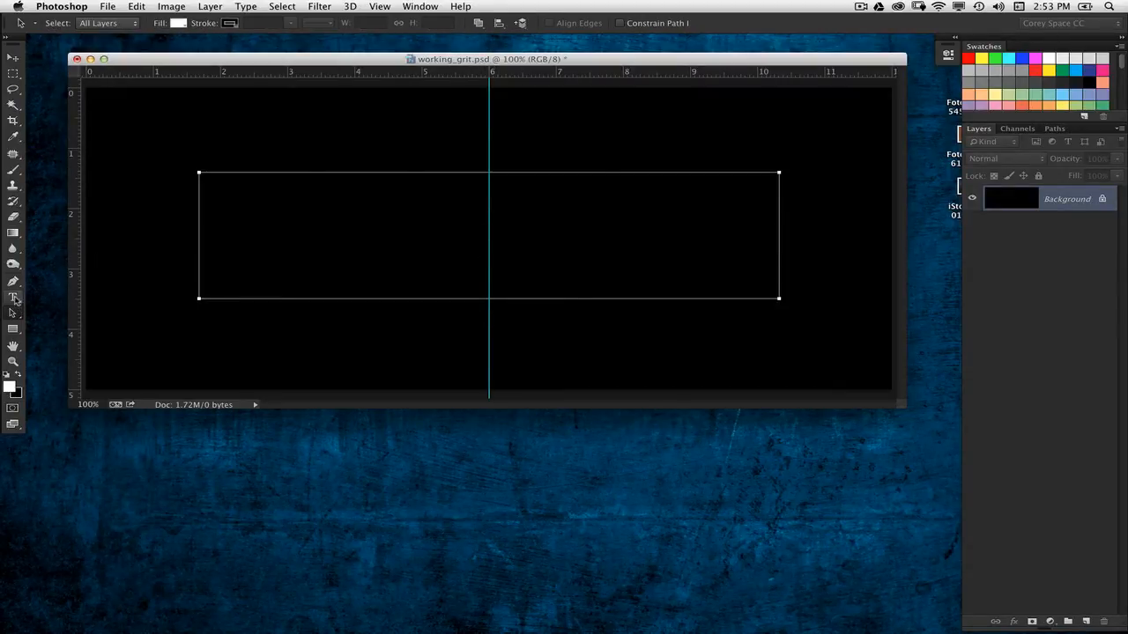
Add anchor points with the Pen tool where the guide crosses the rectangle's top and bottom edges
{"action": "left_click_drag", "start_coordinate": [14, 280], "coordinate": [77, 284]}
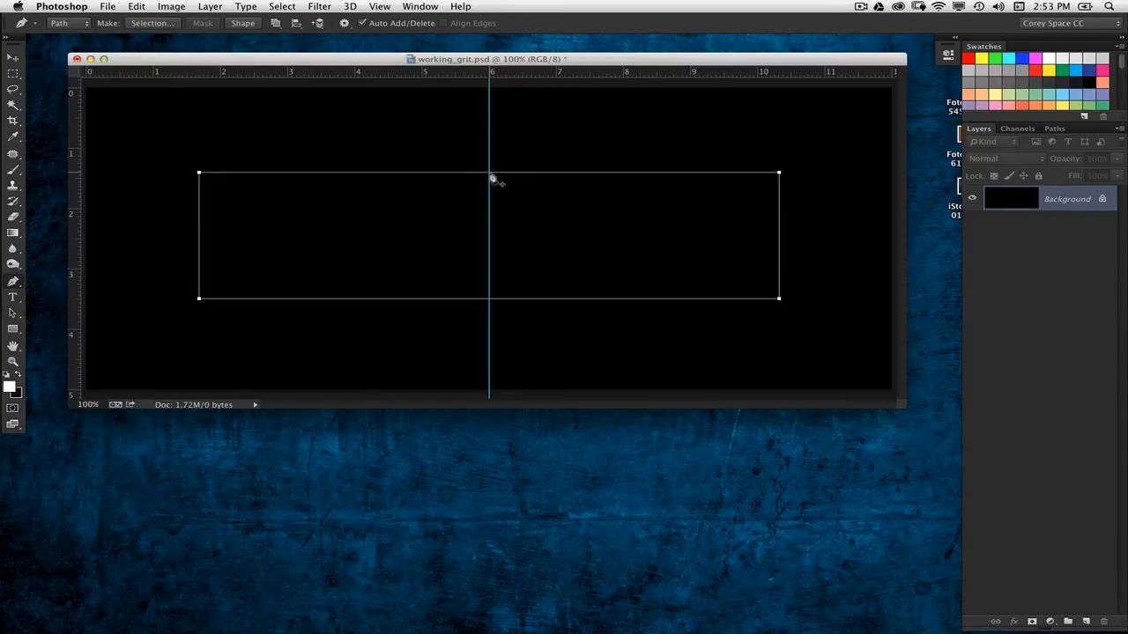
{"action": "left_click", "coordinate": [489, 174]}
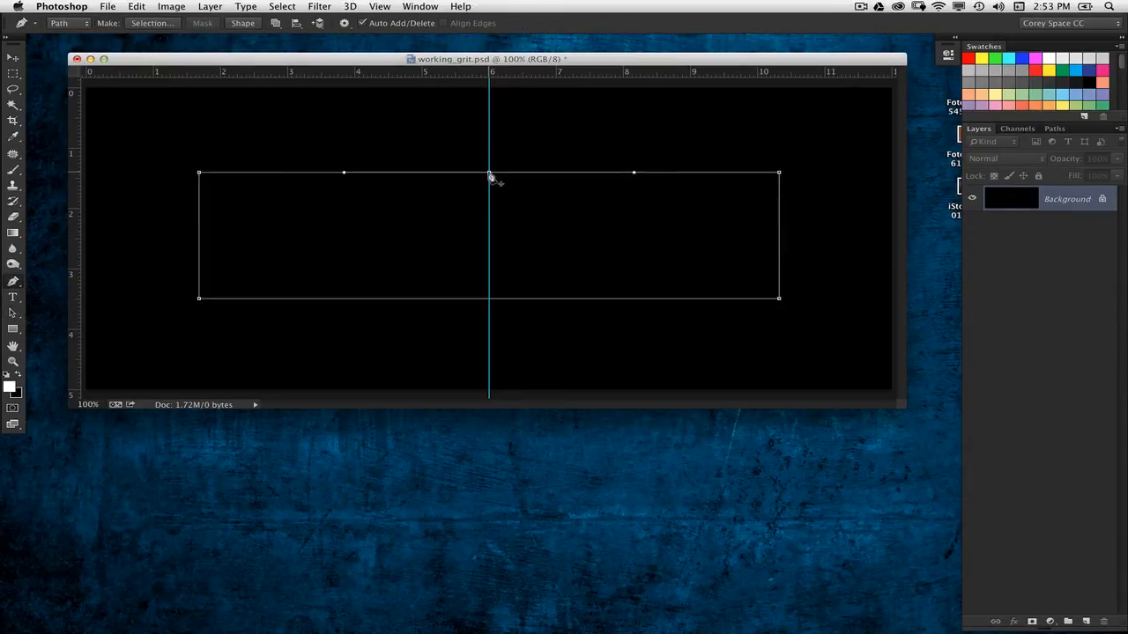
{"action": "left_click", "coordinate": [489, 300]}
Select only the two middle anchor points and spread them vertically to 155.50% height with Free Transform, bowing the top and bottom edges outward
{"action": "left_click", "coordinate": [13, 313]}
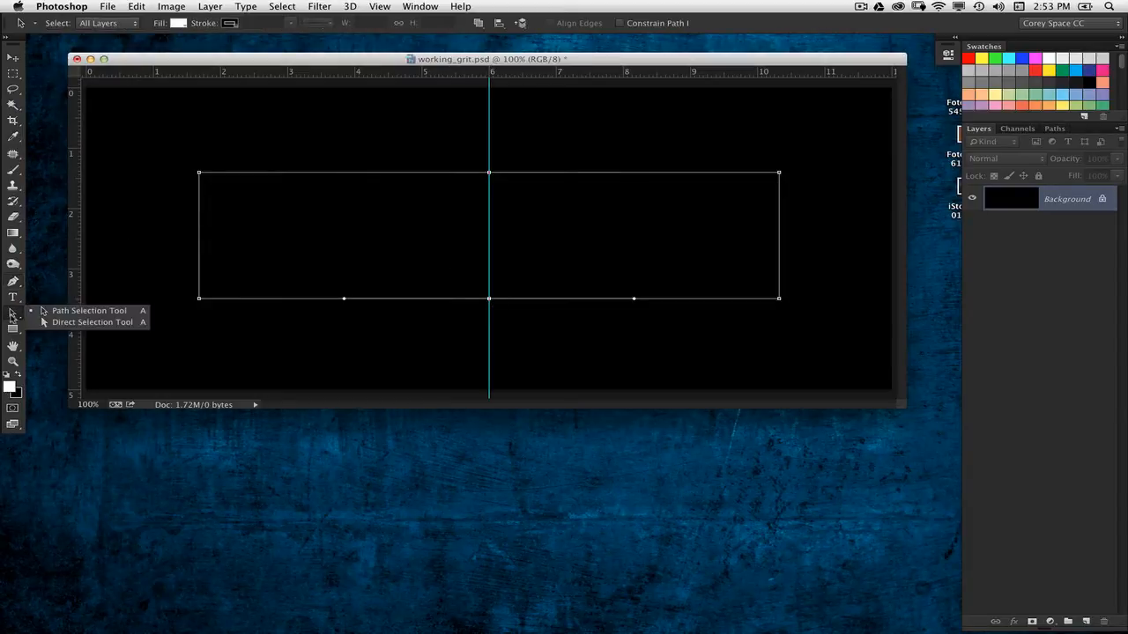
{"action": "left_click", "coordinate": [144, 323]}
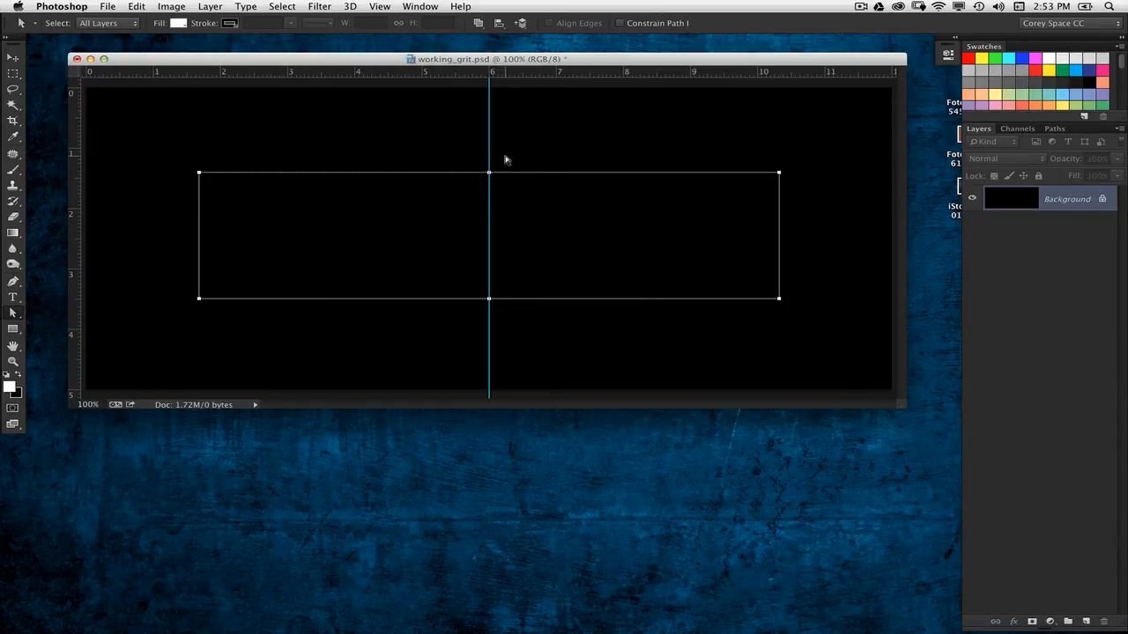
{"action": "left_click_drag", "start_coordinate": [508, 155], "coordinate": [469, 316]}
{"action": "key", "text": "super+1"}
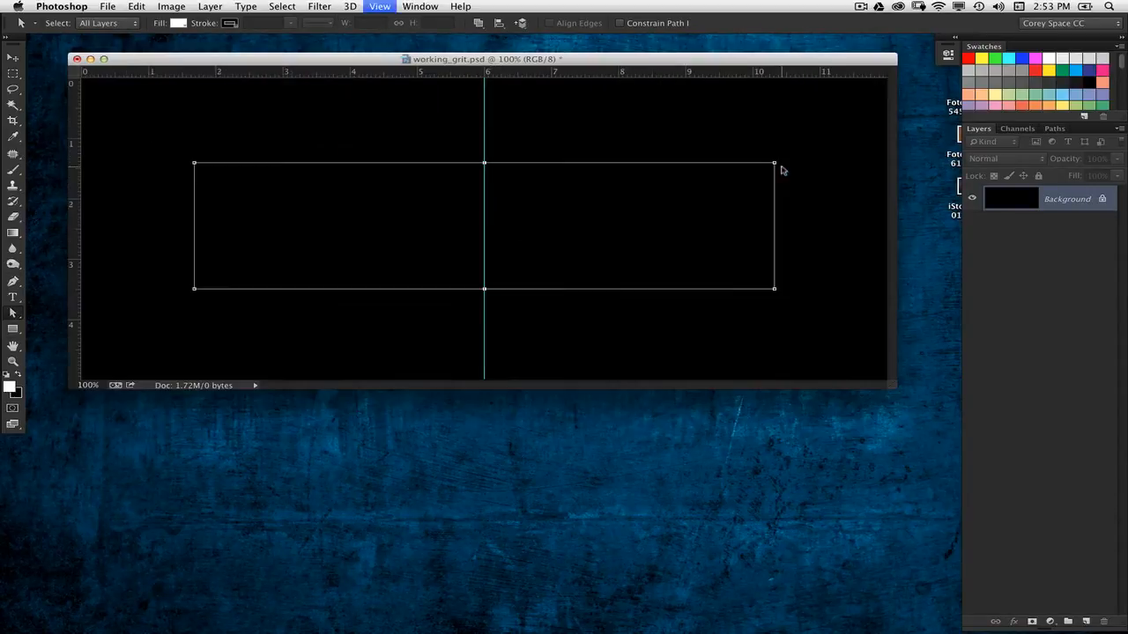
{"action": "key", "text": "super+equal"}
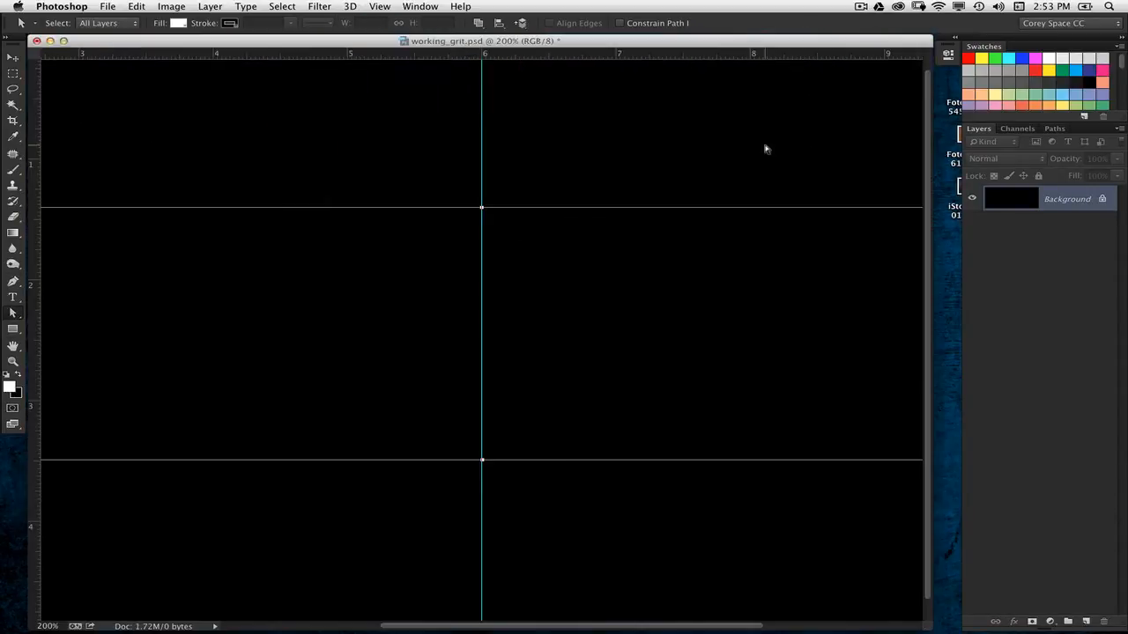
{"action": "scroll", "coordinate": [733, 340], "scroll_direction": "right", "scroll_amount": 8}
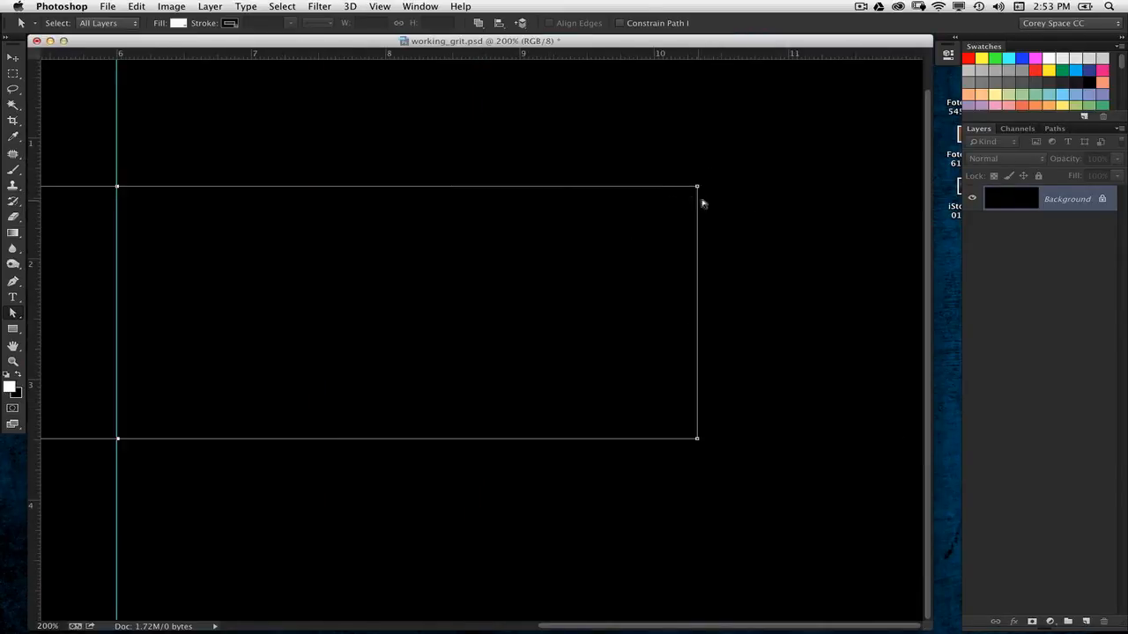
{"action": "scroll", "coordinate": [436, 342], "scroll_direction": "left", "scroll_amount": 8}
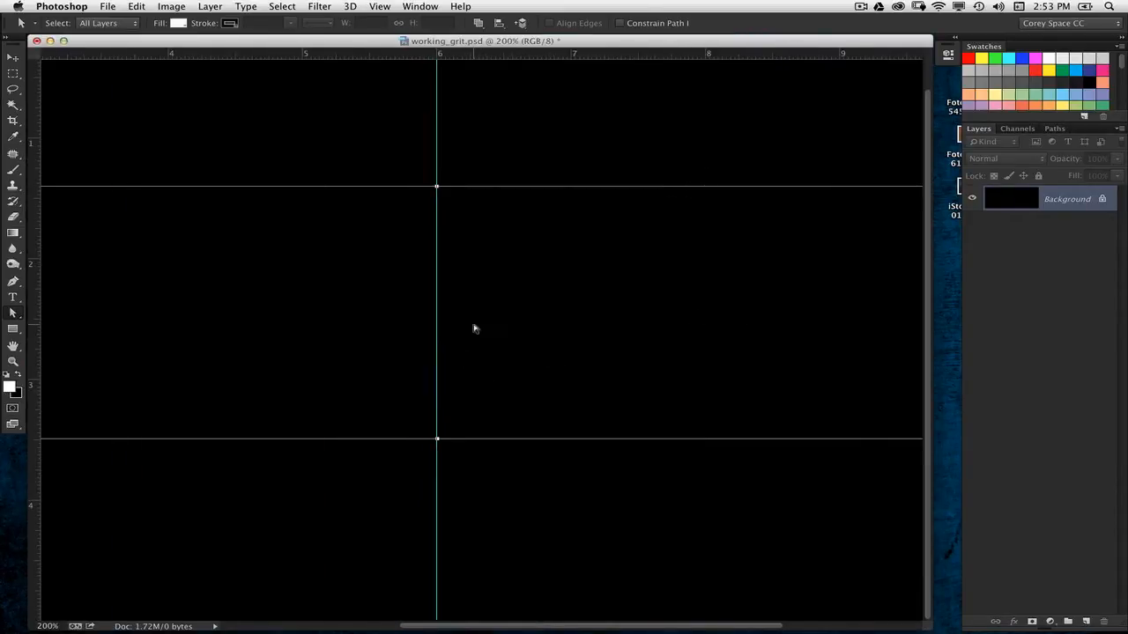
{"action": "key", "text": "super+1"}
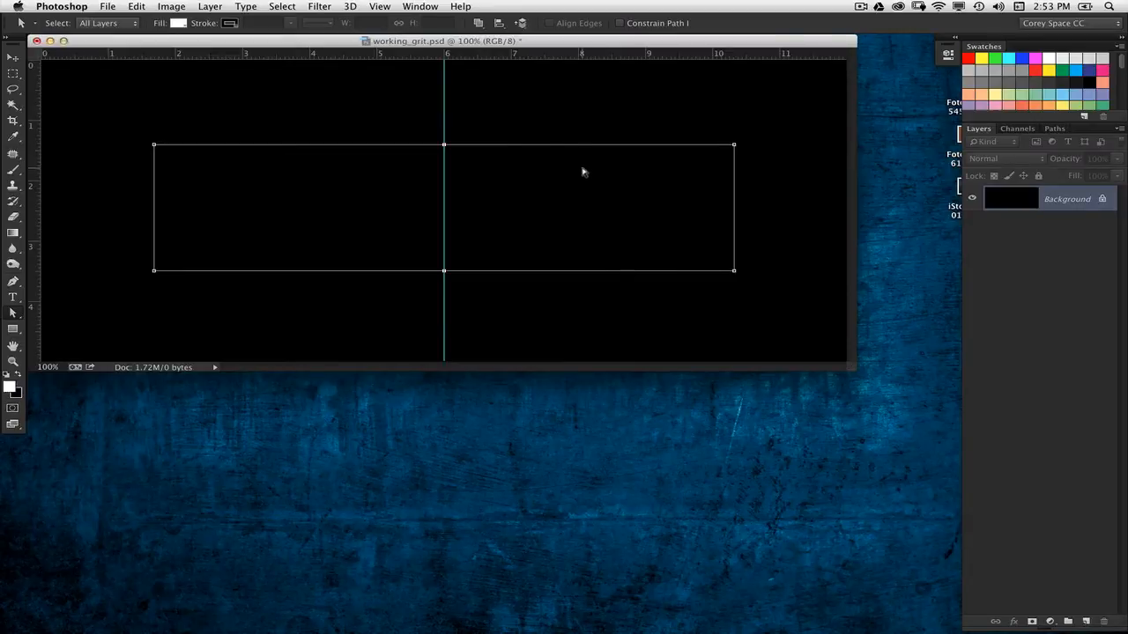
{"action": "key", "text": "super+t"}
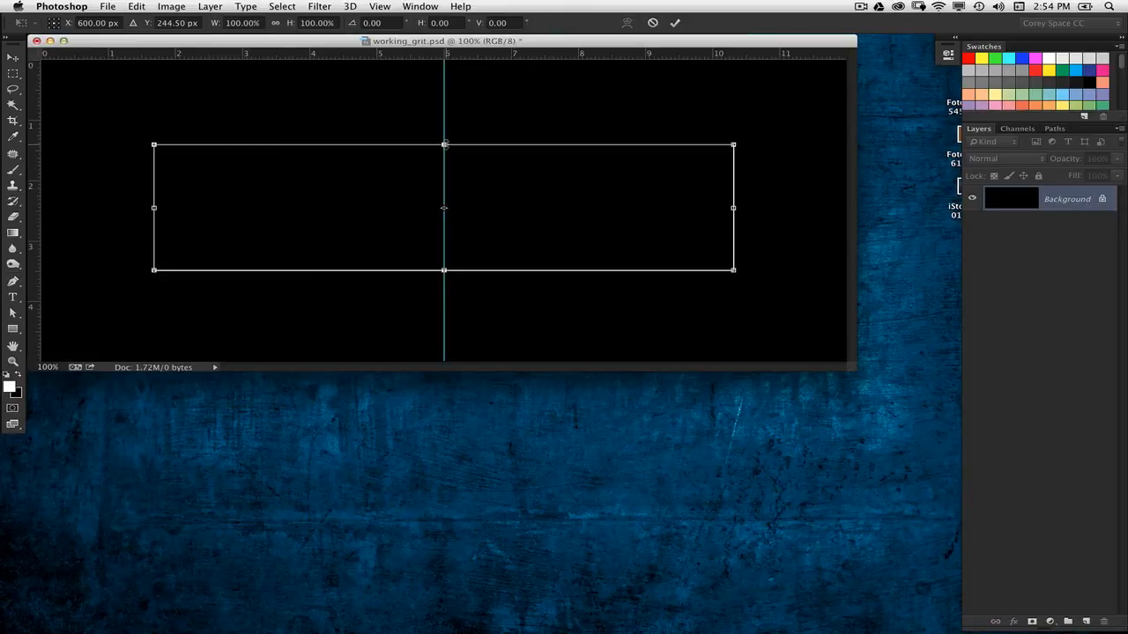
{"action": "left_click_drag", "start_coordinate": [445, 144], "coordinate": [444, 111]}
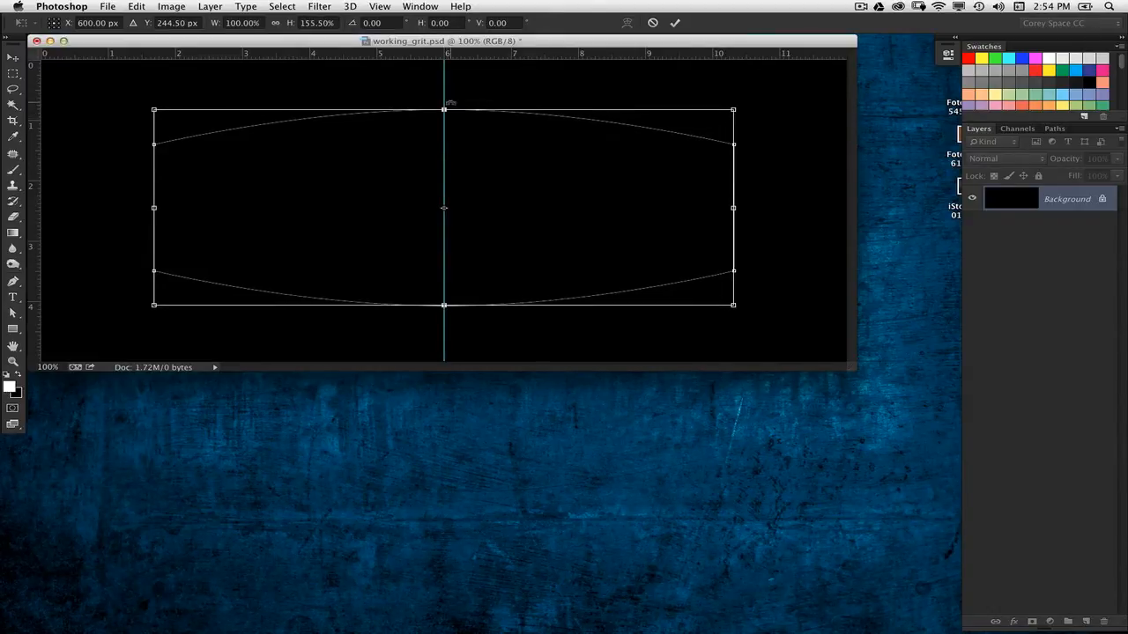
{"action": "key", "text": "Return"}
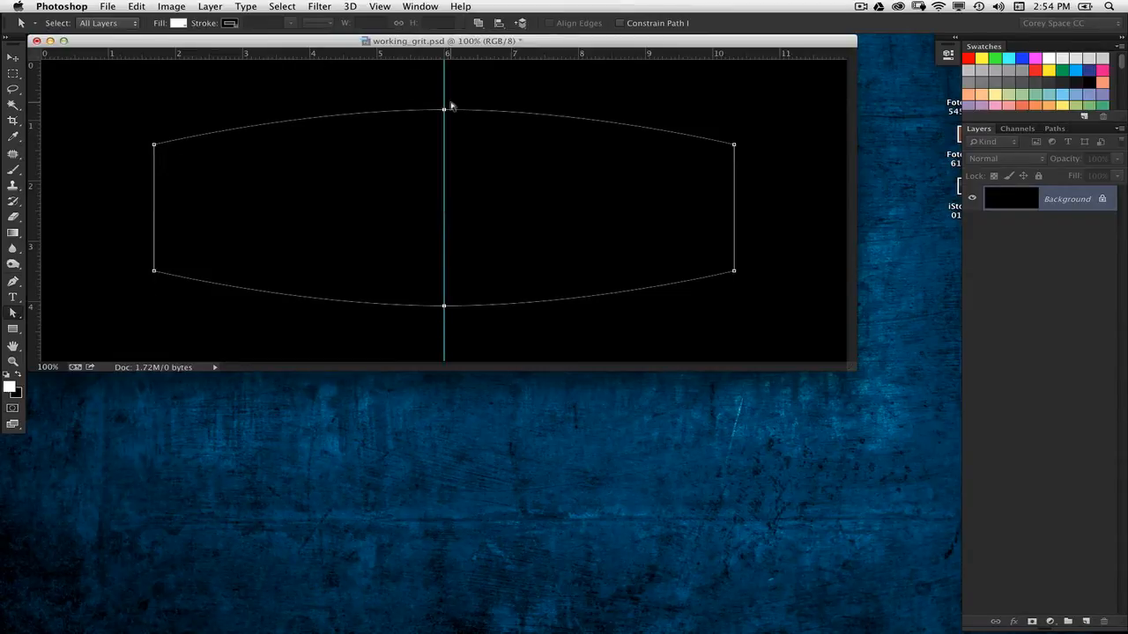
{"action": "key", "text": "super+t"}
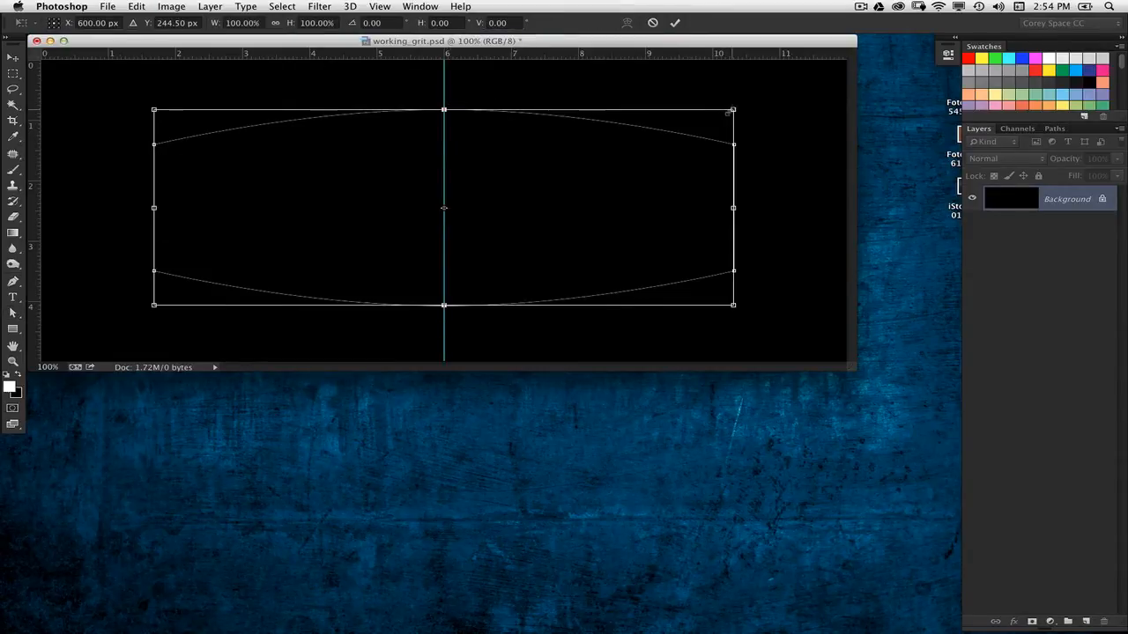
{"action": "left_click_drag", "start_coordinate": [733, 111], "coordinate": [572, 236]}
{"action": "key", "text": "Escape"}
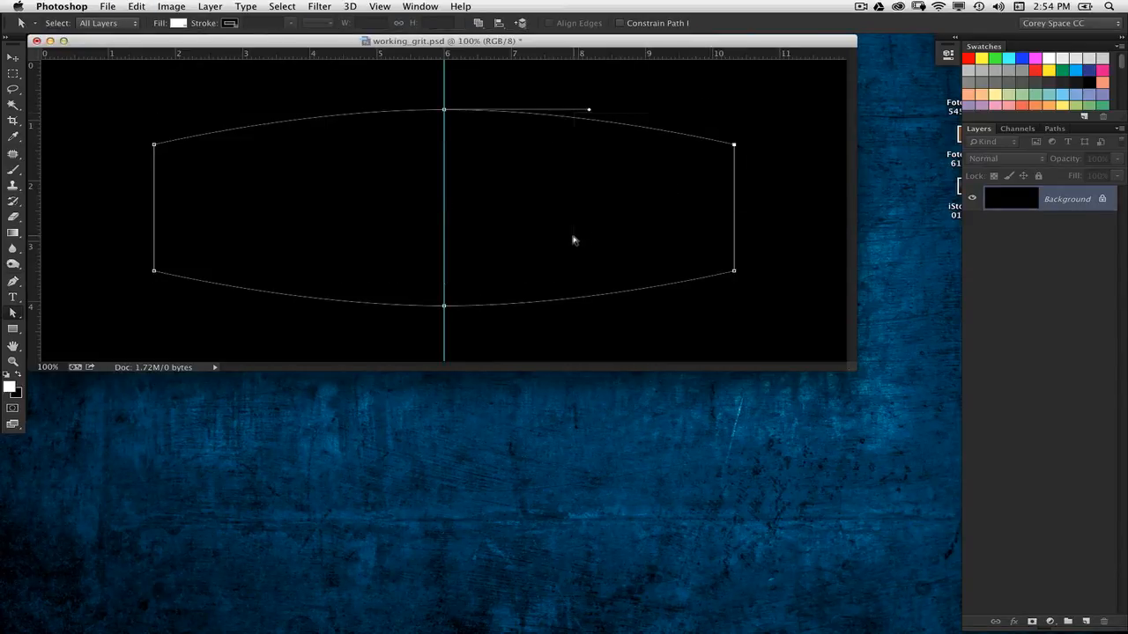
Scale the whole curved path down from its centre to about 8.1 inches wide with Free Transform and hide the guide
{"action": "left_click_drag", "start_coordinate": [13, 312], "coordinate": [58, 312]}
{"action": "key", "text": "ctrl+t"}
{"action": "mouse_move", "coordinate": [732, 112]}
{"action": "left_mouse_down"}
{"action": "mouse_move", "coordinate": [722, 120]}
{"action": "mouse_move", "coordinate": [733, 137]}
{"action": "mouse_move", "coordinate": [713, 123]}
{"action": "left_mouse_up"}
{"action": "key", "text": "Return"}
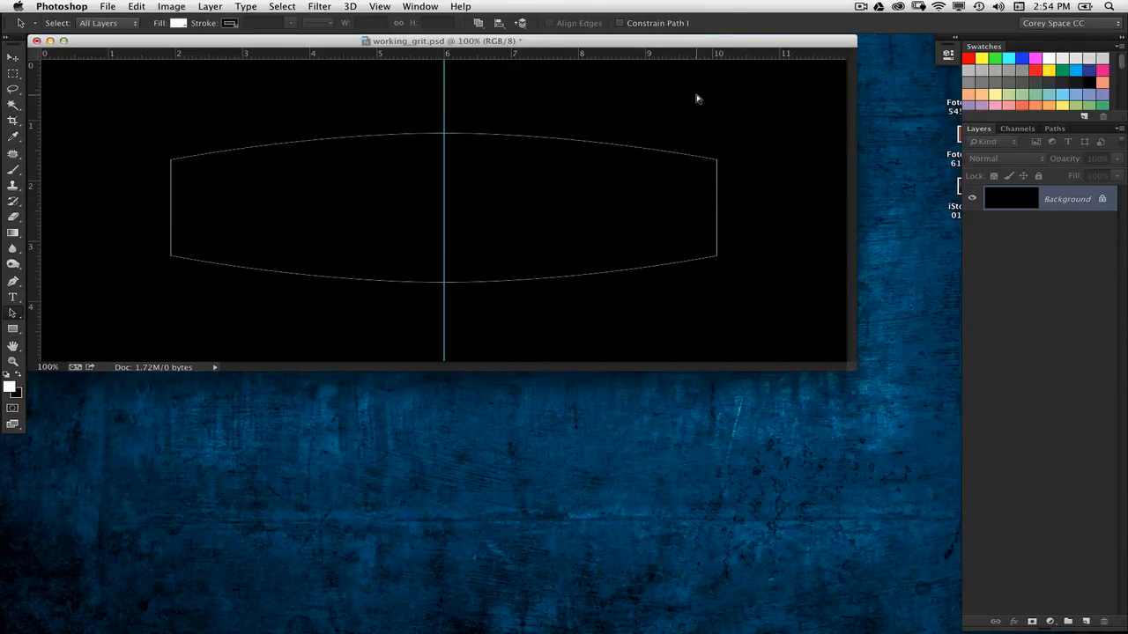
{"action": "key", "text": "super+;"}
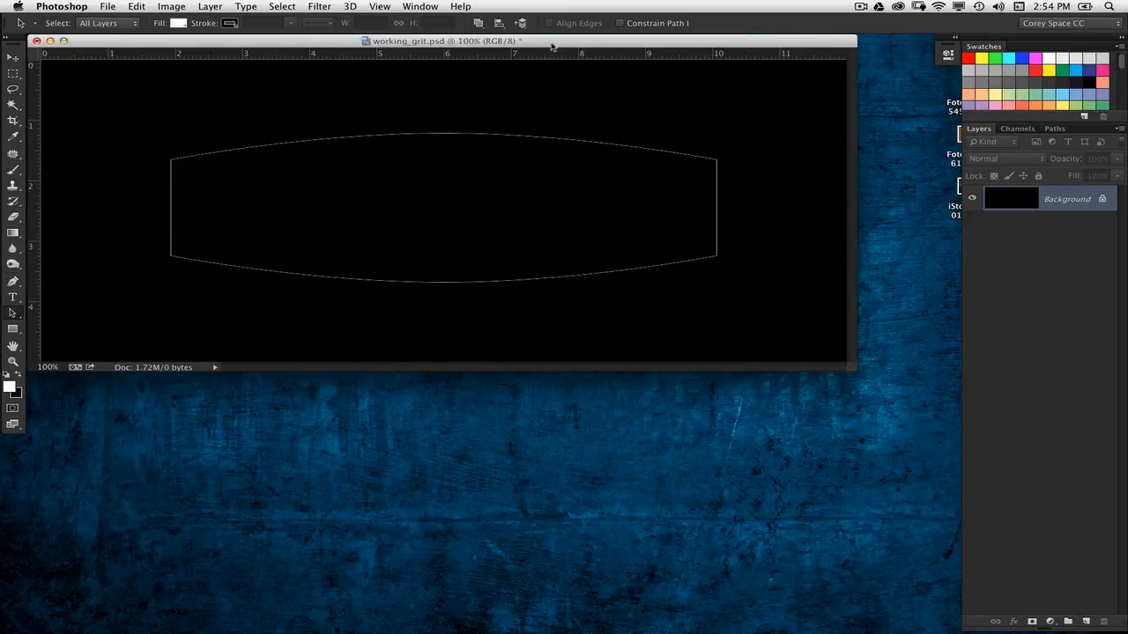
{"action": "left_click_drag", "start_coordinate": [552, 46], "coordinate": [573, 52]}
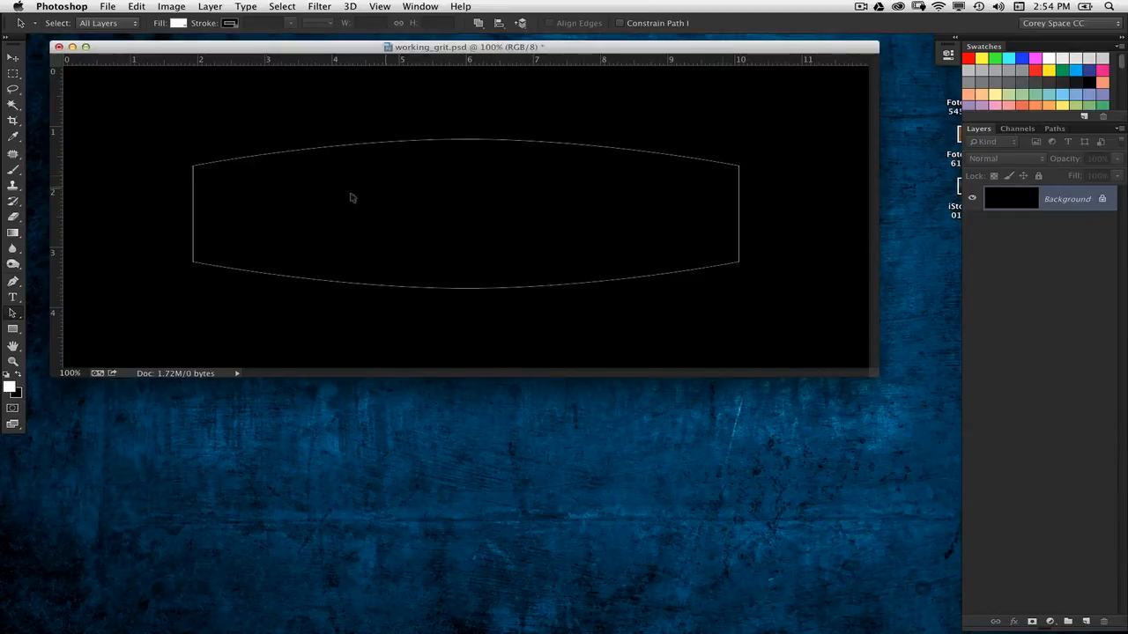
Try to start a text layer inside the curved path, leaving it empty
{"action": "left_click", "coordinate": [12, 298]}
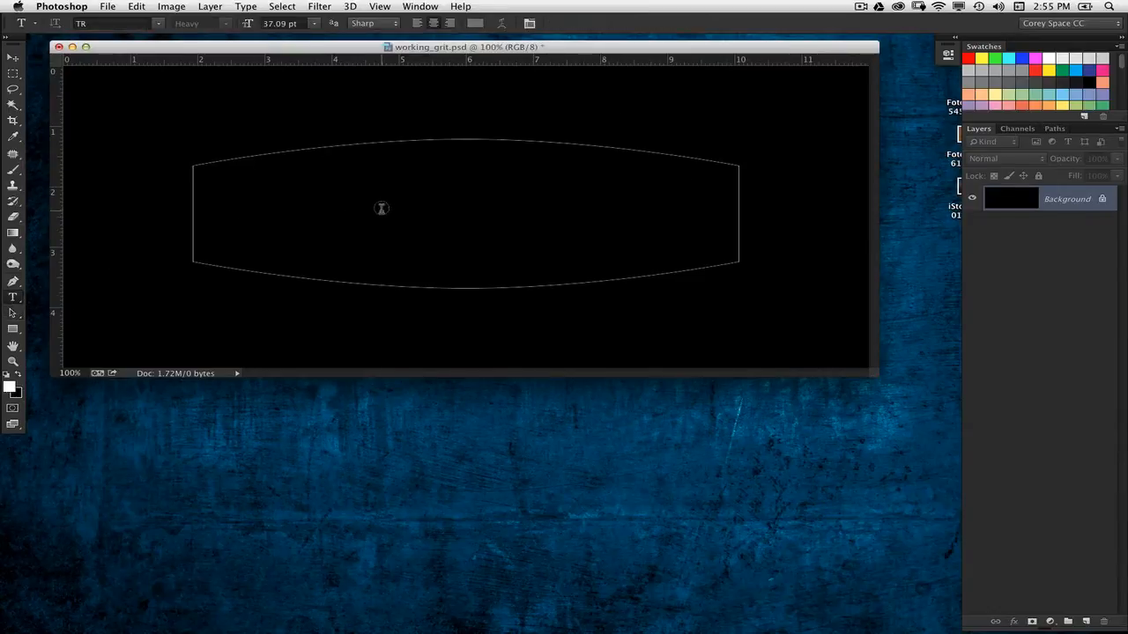
{"action": "left_click", "coordinate": [381, 209]}
{"action": "left_click", "coordinate": [14, 59]}
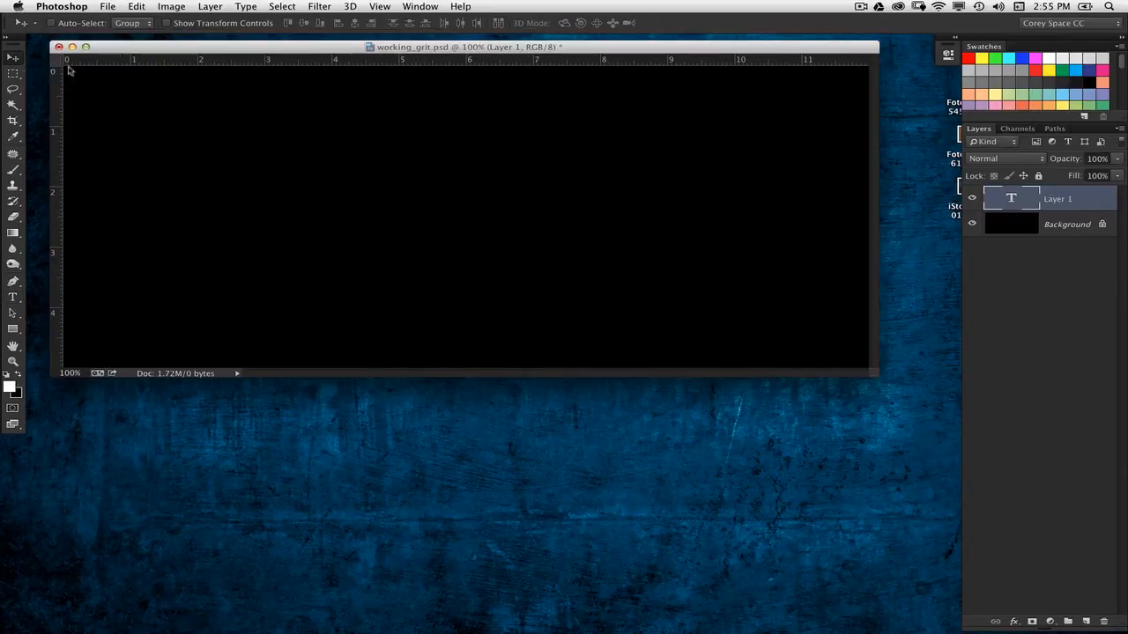
Deselect all paths and add a separate grey text layer reading GRIT in the TR font on the canvas
{"action": "left_click", "coordinate": [1055, 129]}
{"action": "left_click", "coordinate": [1014, 221]}
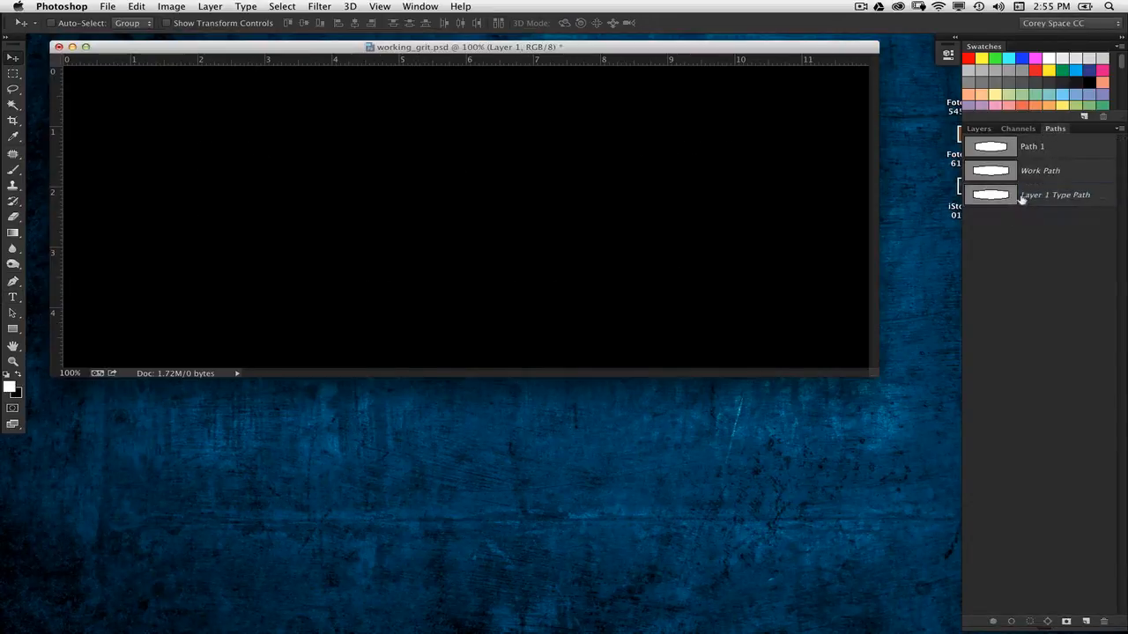
{"action": "left_click", "coordinate": [979, 129]}
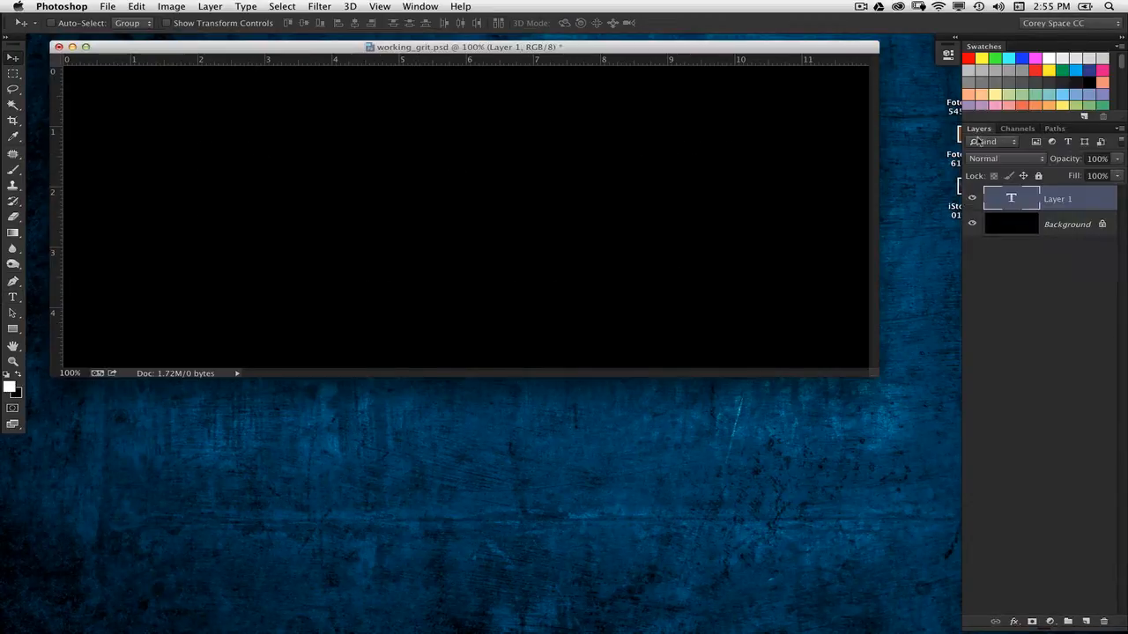
{"action": "left_click", "coordinate": [13, 297]}
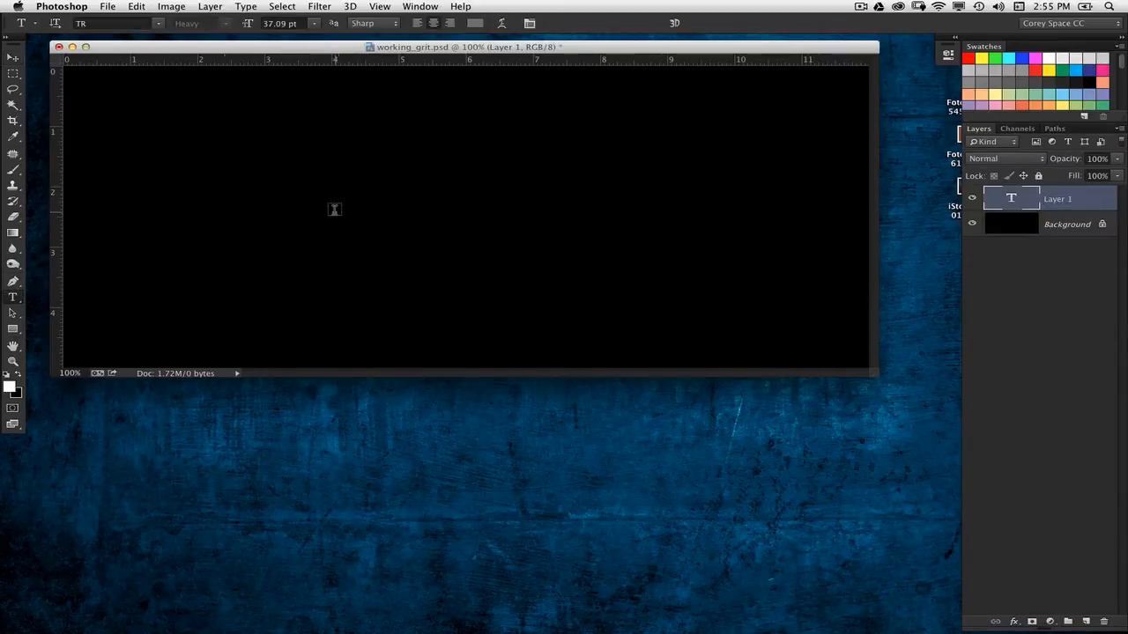
{"action": "left_click", "coordinate": [332, 209]}
{"action": "type", "text": "GRIT"}
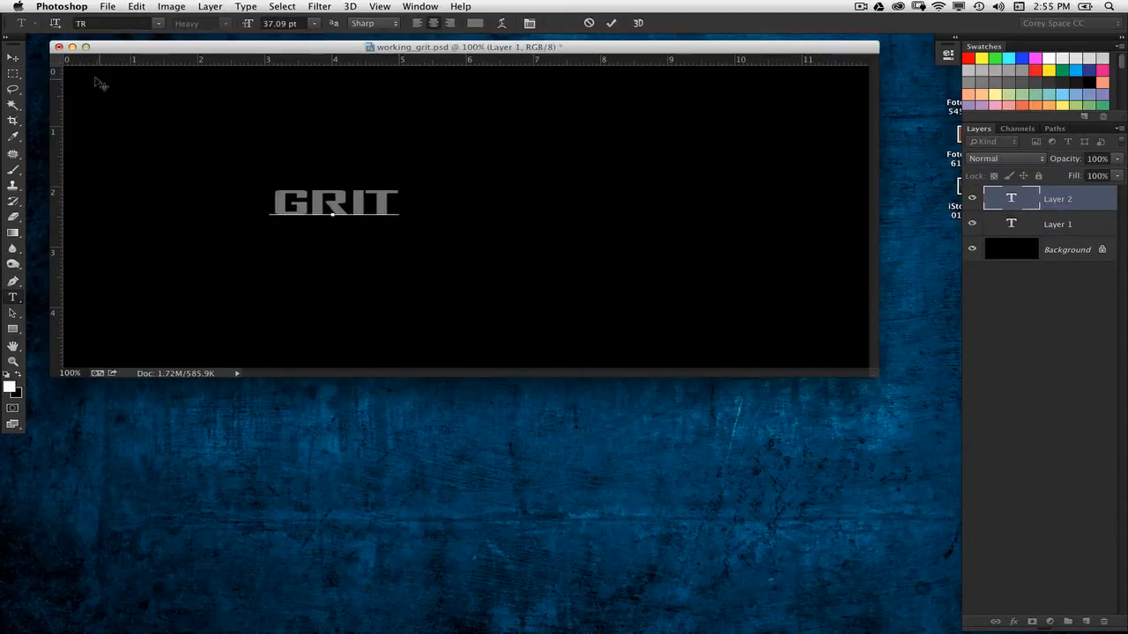
{"action": "left_click", "coordinate": [15, 57]}
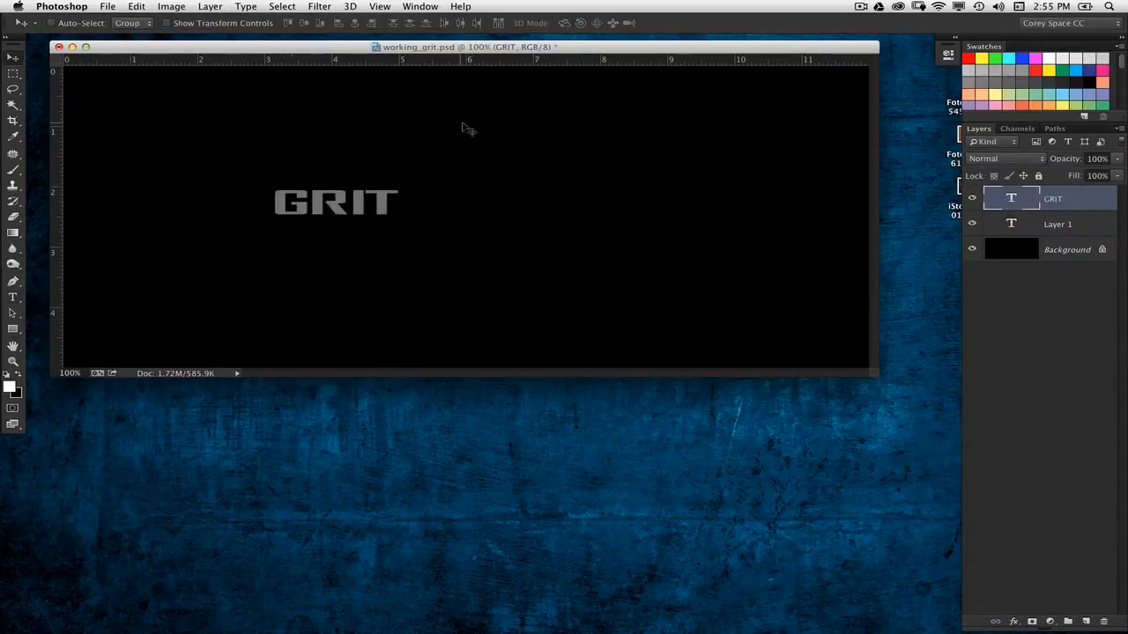
Enlarge the GRIT text proportionally to about 4.8 inches wide with Free Transform
{"action": "key", "text": "super+t"}
{"action": "left_click_drag", "start_coordinate": [398, 182], "coordinate": [604, 116]}
{"action": "key", "text": "Return"}
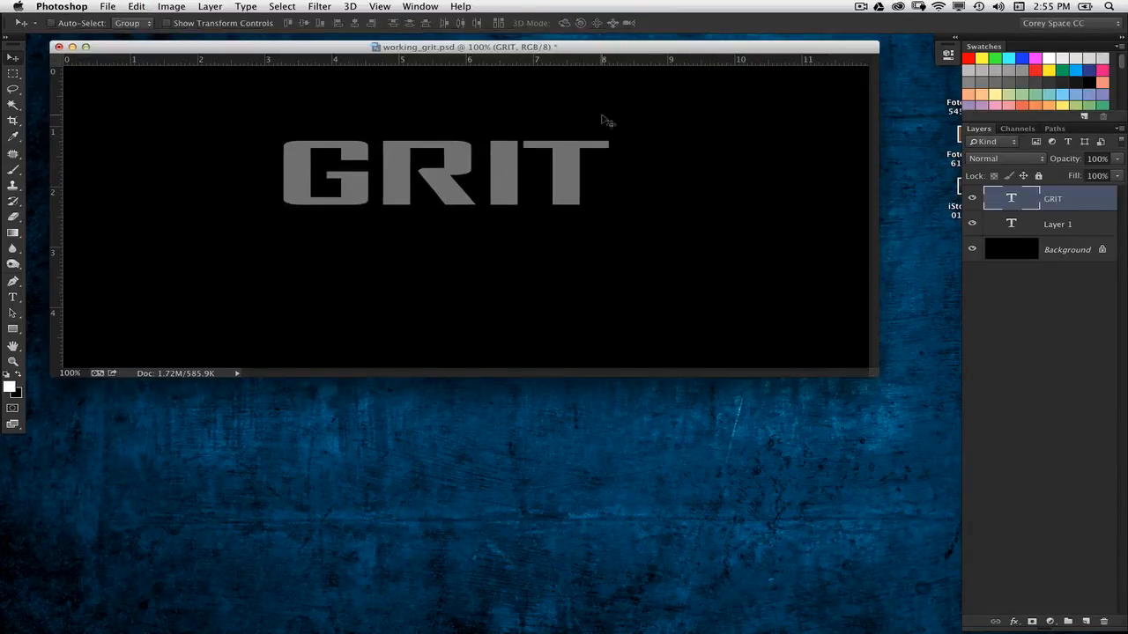
Align the GRIT text to the whole canvas by its horizontal and vertical centers, then deselect
{"action": "key", "text": "super+a"}
{"action": "left_click", "coordinate": [354, 23]}
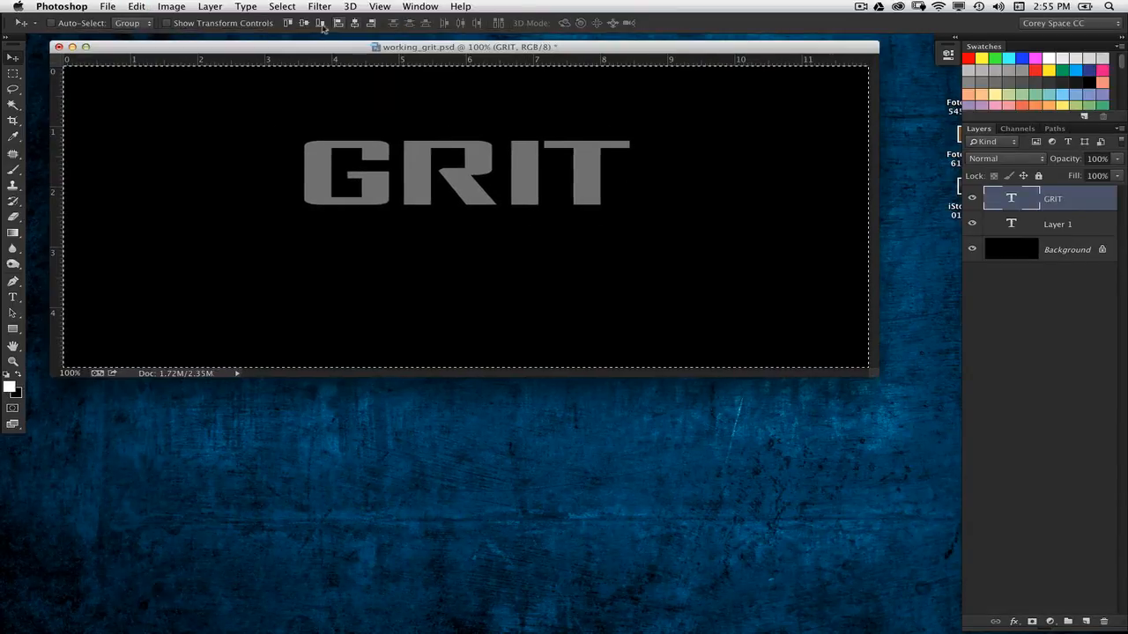
{"action": "left_click", "coordinate": [303, 23]}
{"action": "key", "text": "super+d"}
Scale the centred GRIT text up slightly to about 5.1 inches wide with Free Transform
{"action": "key", "text": "super+t"}
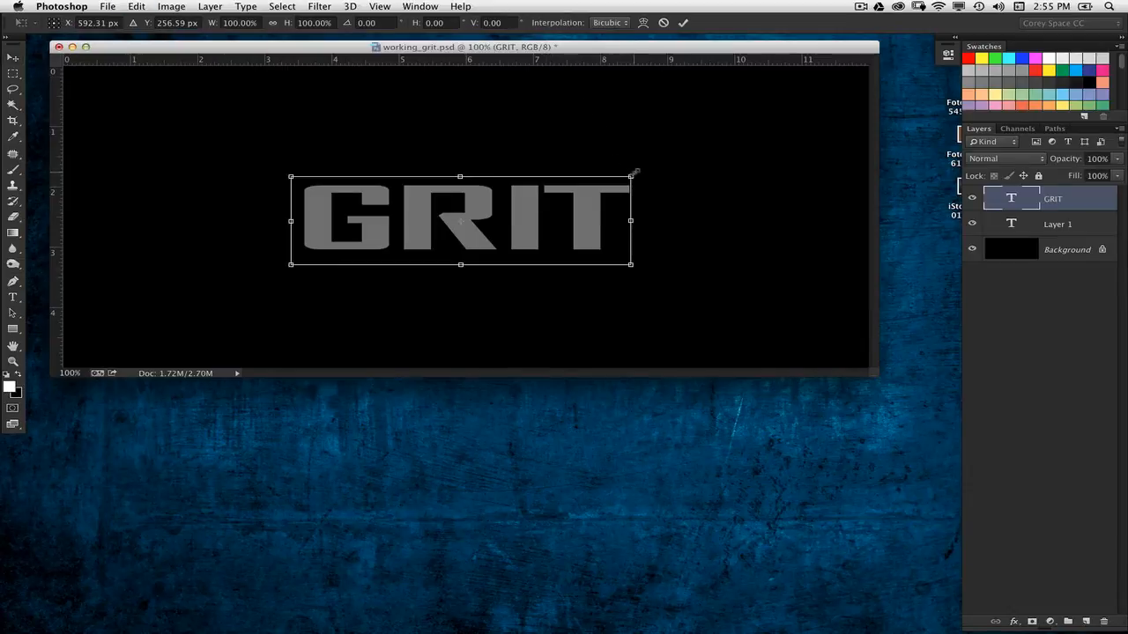
{"action": "left_click_drag", "start_coordinate": [637, 176], "coordinate": [643, 173]}
{"action": "key", "text": "Return"}
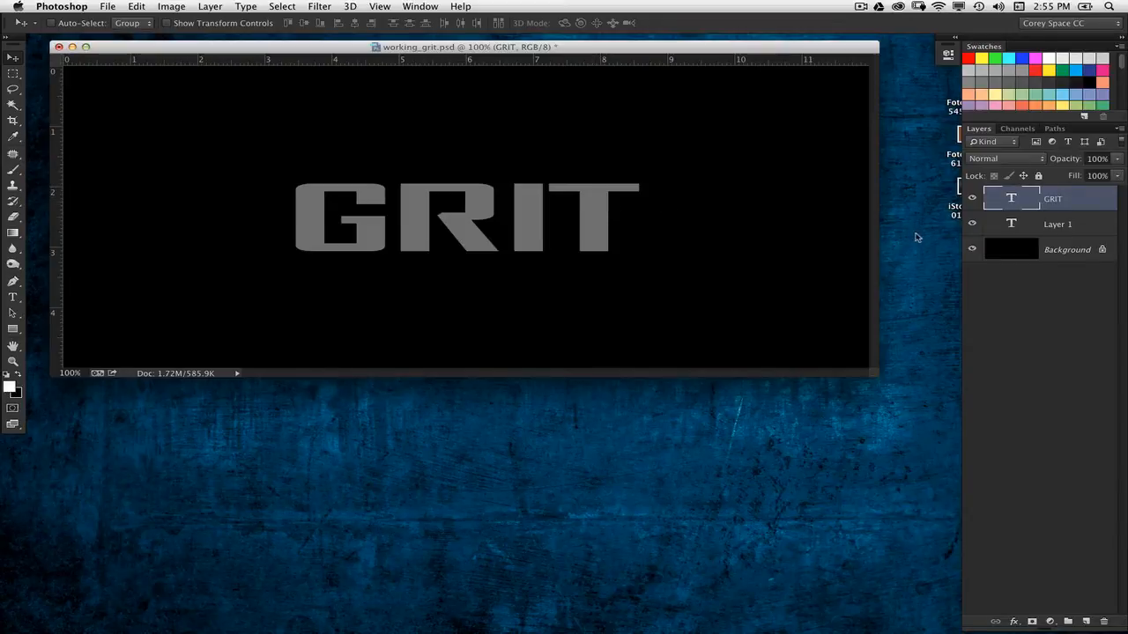
Examine which font the GRIT text uses without changing it
{"action": "double_click", "coordinate": [1007, 196]}
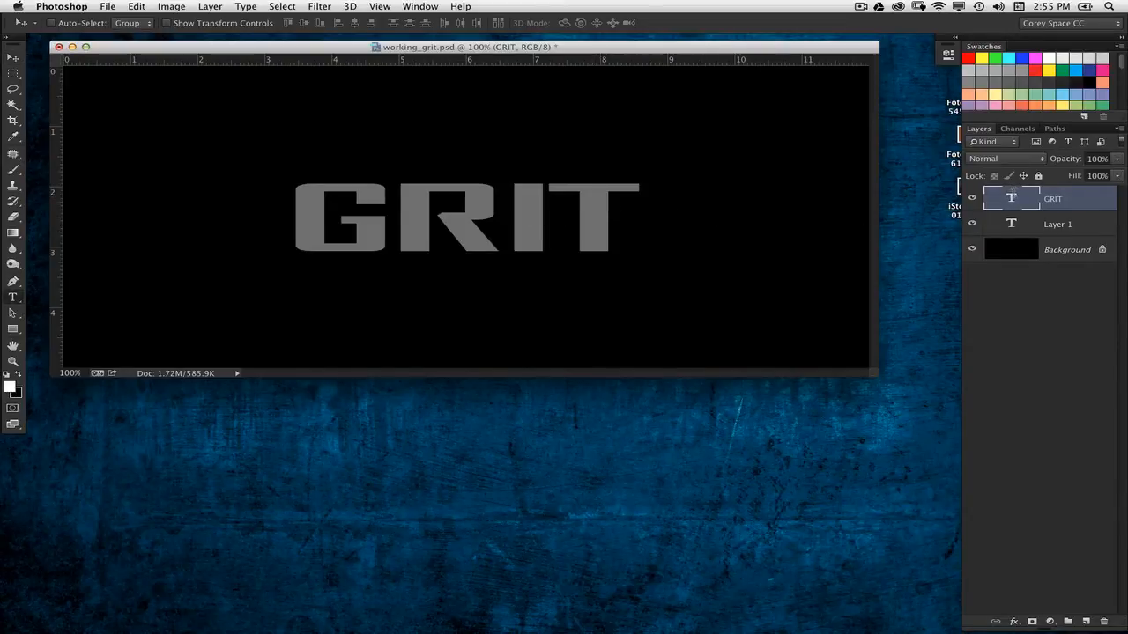
{"action": "key", "text": "super+Return"}
{"action": "double_click", "coordinate": [1004, 195]}
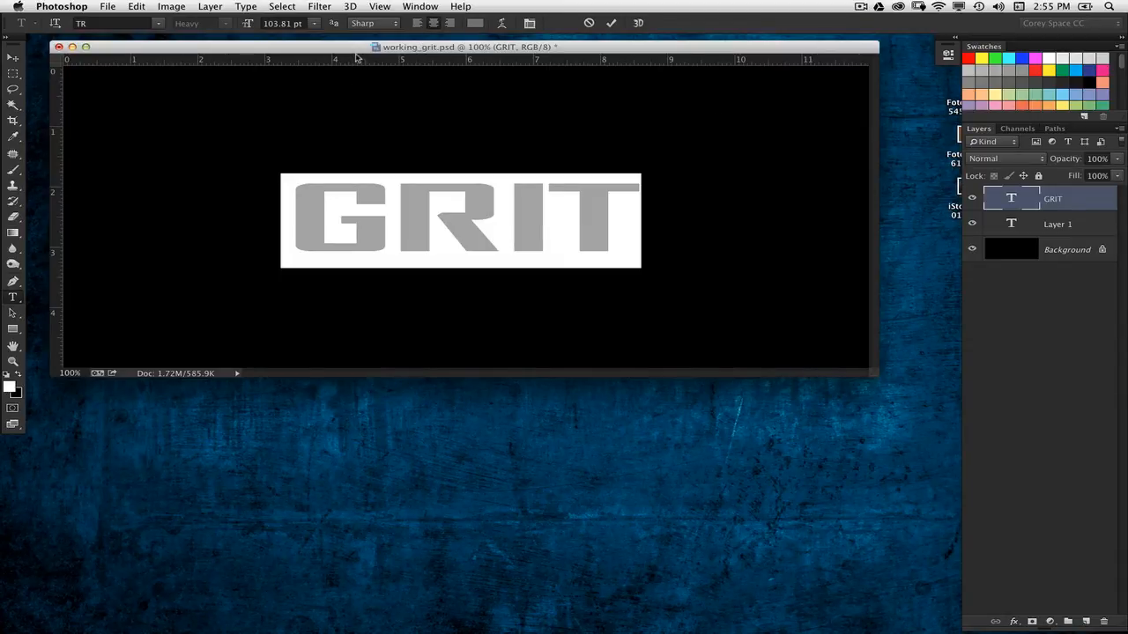
{"action": "left_click", "coordinate": [159, 23]}
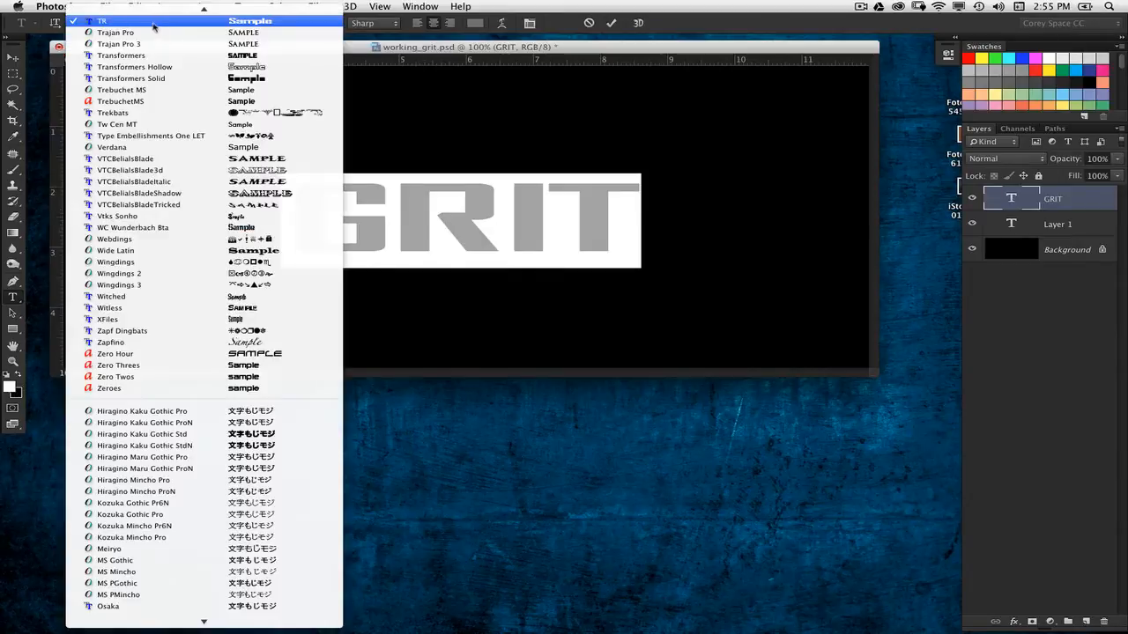
{"action": "left_click", "coordinate": [506, 128]}
{"action": "left_click", "coordinate": [578, 200]}
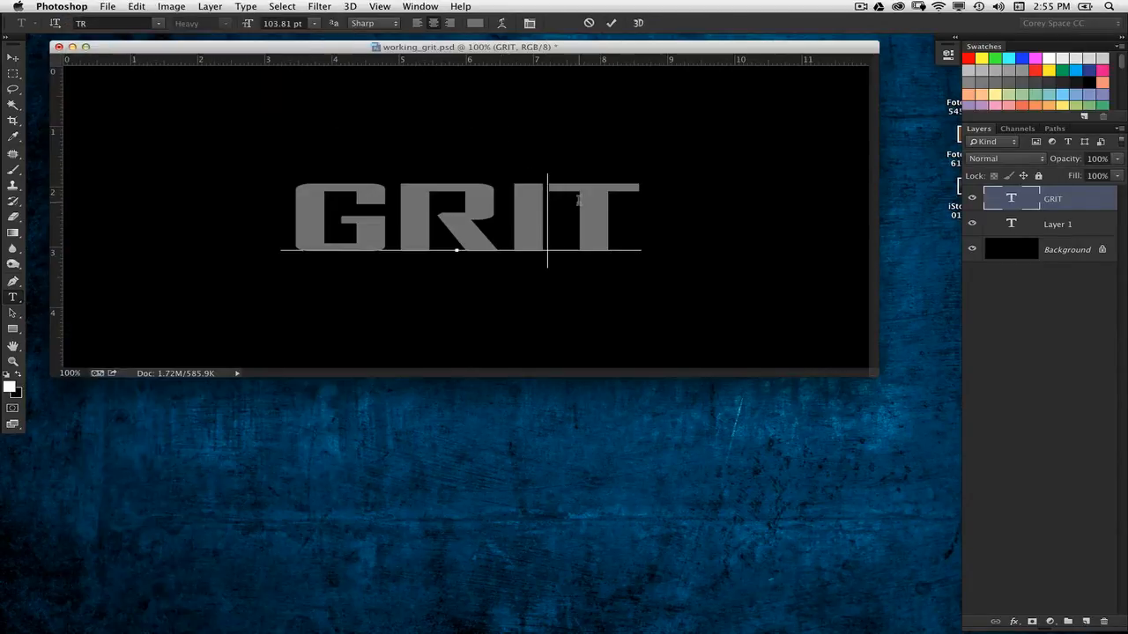
{"action": "left_click", "coordinate": [13, 58]}
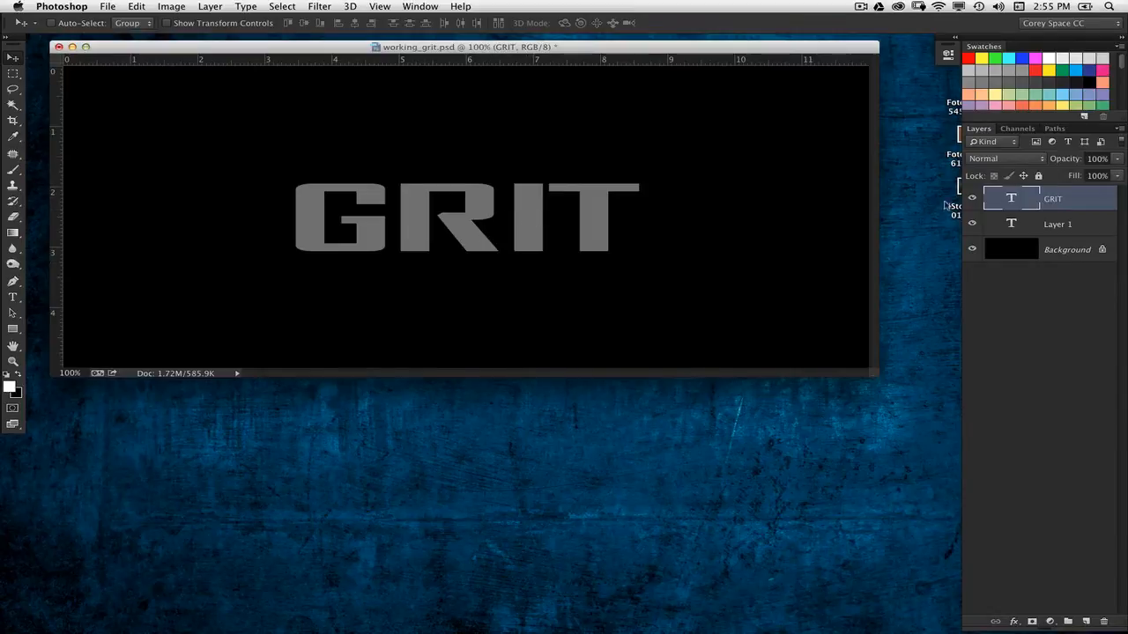
Delete the empty Layer 1 text layer and the old saved Path 1, keeping the work path
{"action": "left_click_drag", "start_coordinate": [1022, 225], "coordinate": [1104, 621]}
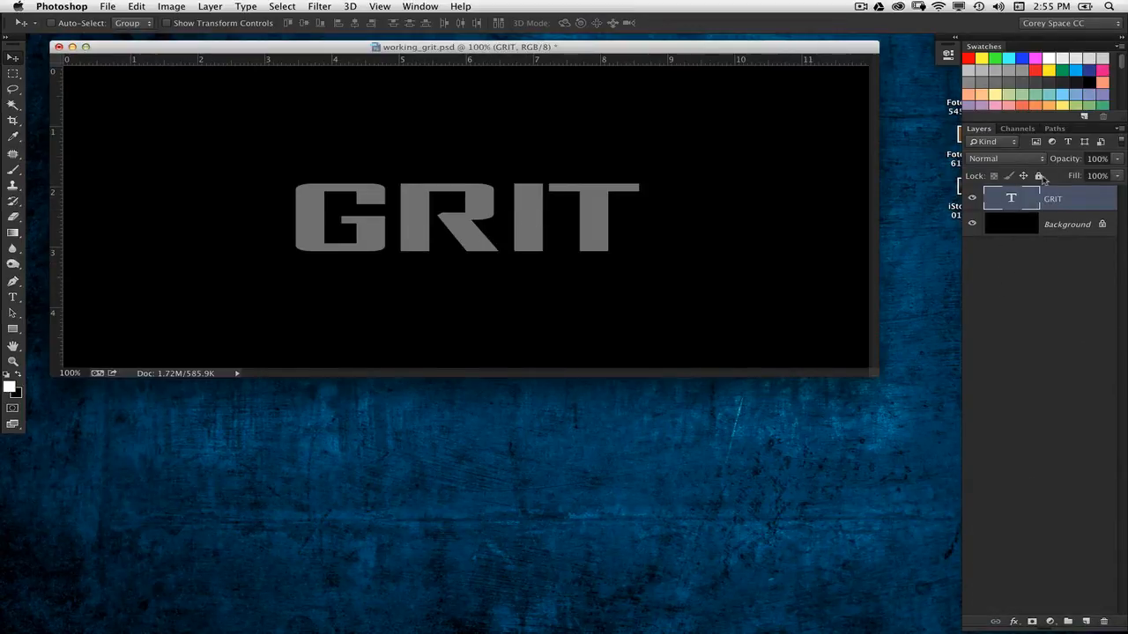
{"action": "left_click", "coordinate": [1053, 129]}
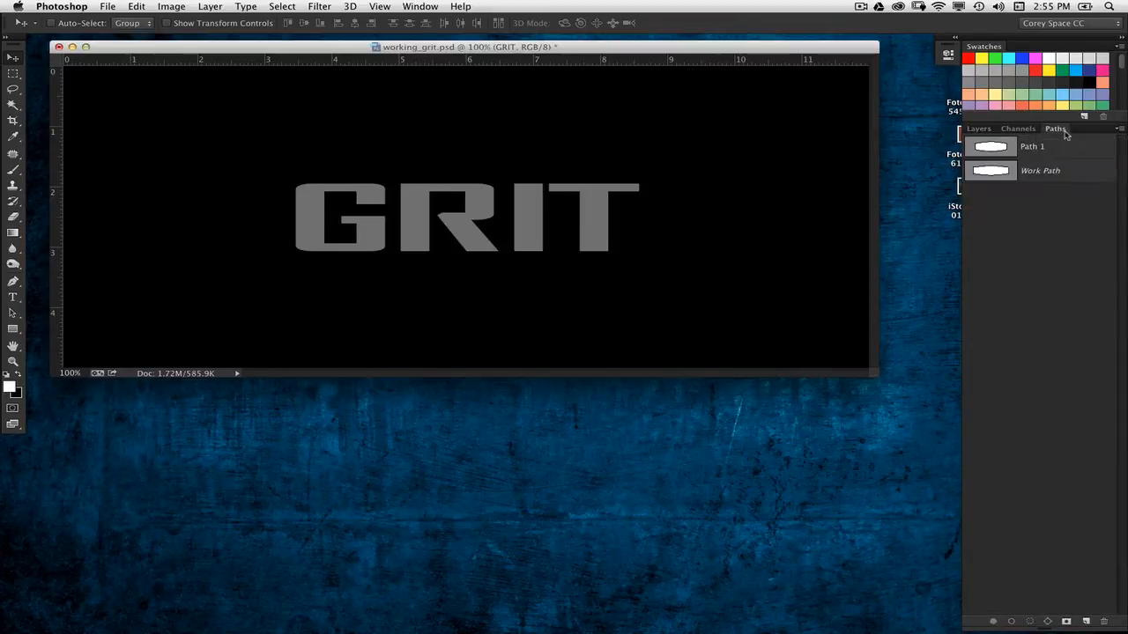
{"action": "left_click_drag", "start_coordinate": [1020, 174], "coordinate": [1104, 621]}
Save the work path as Path 1 and scale it to 89.27% from its centre around the GRIT text
{"action": "double_click", "coordinate": [1075, 150]}
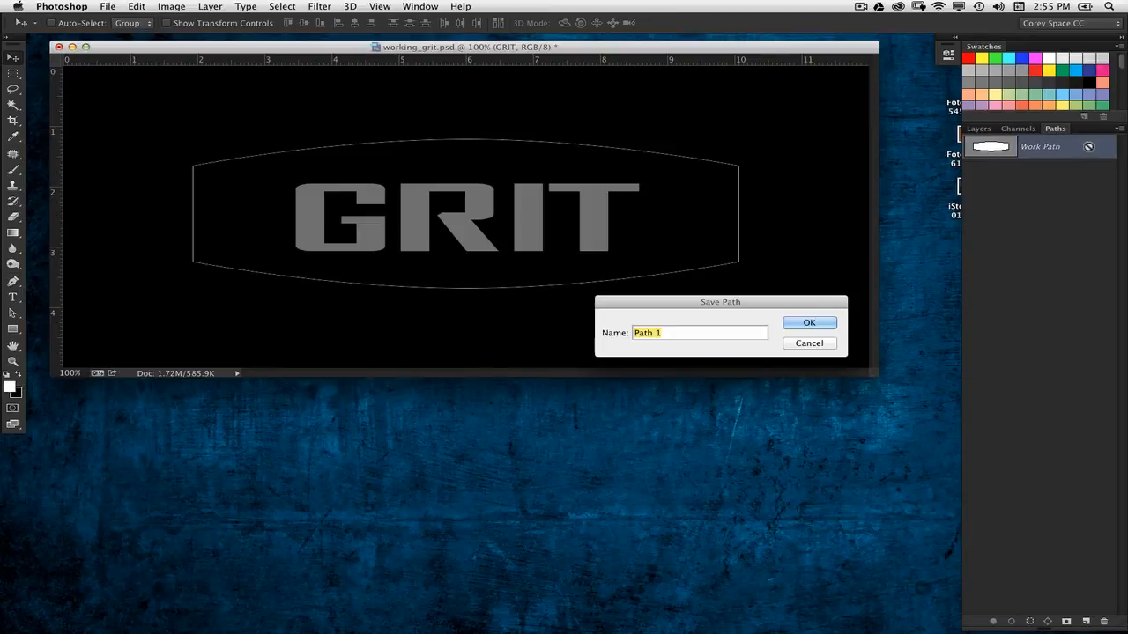
{"action": "left_click", "coordinate": [809, 323]}
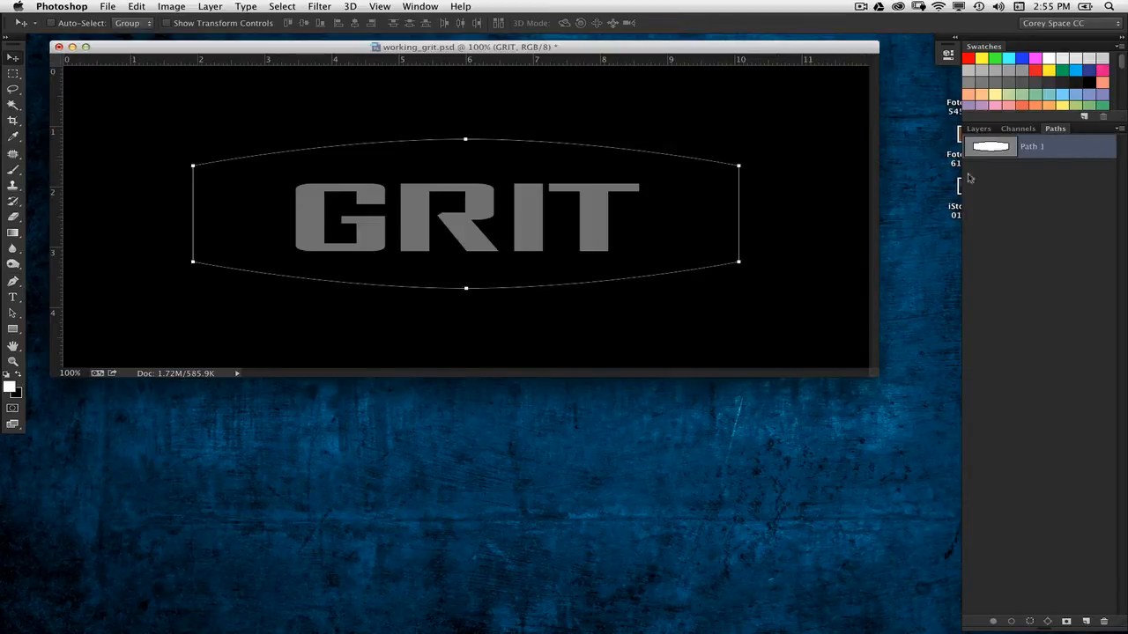
{"action": "key", "text": "super+t"}
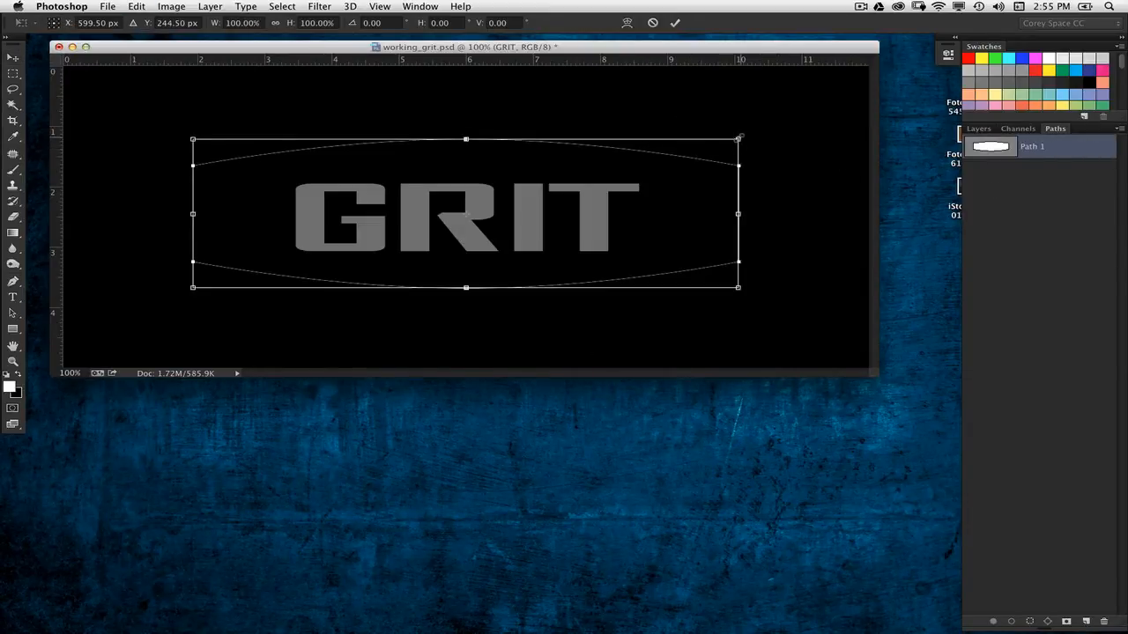
{"action": "left_click_drag", "start_coordinate": [738, 138], "coordinate": [681, 122]}
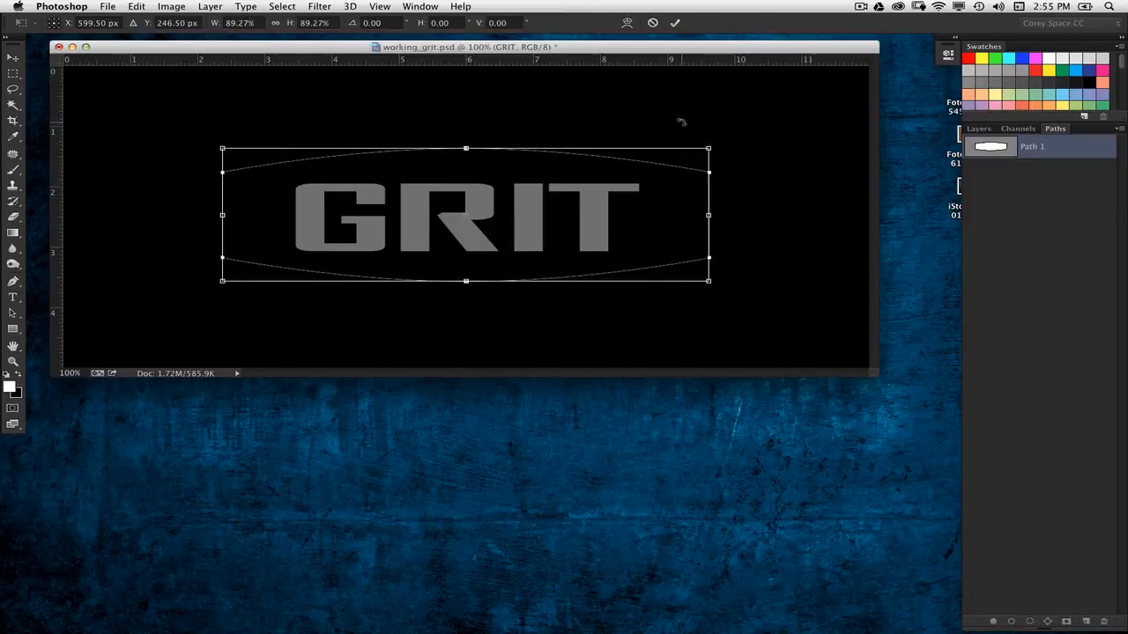
{"action": "key", "text": "Return"}
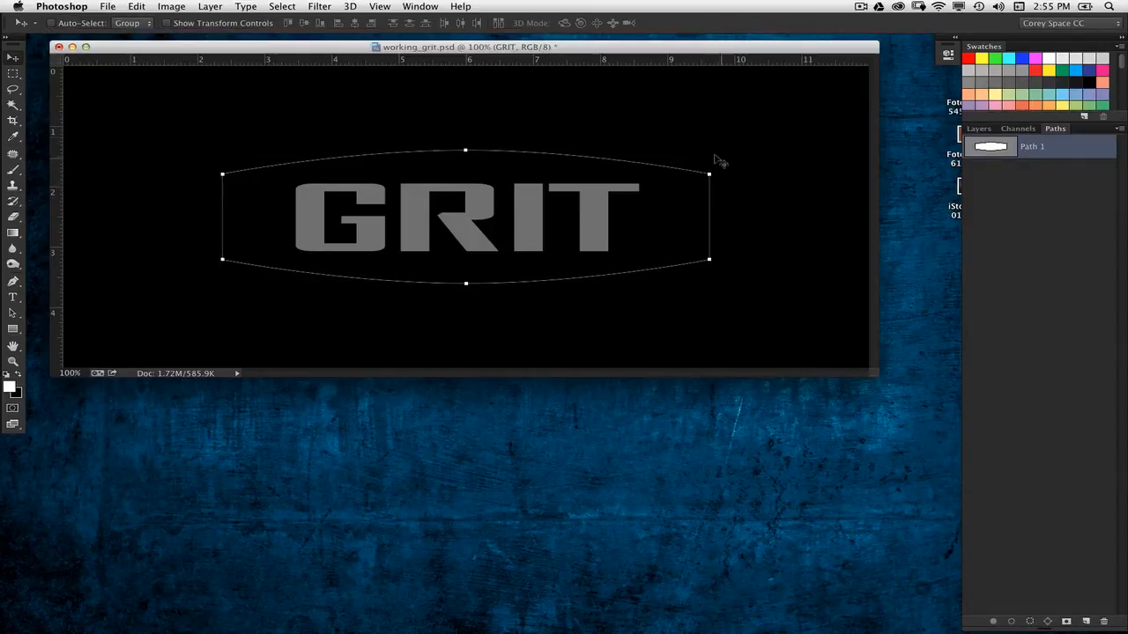
{"action": "left_click_drag", "start_coordinate": [584, 152], "coordinate": [536, 176]}
{"action": "key", "text": "super+z"}
Hide the GRIT text layer
{"action": "left_click", "coordinate": [985, 129]}
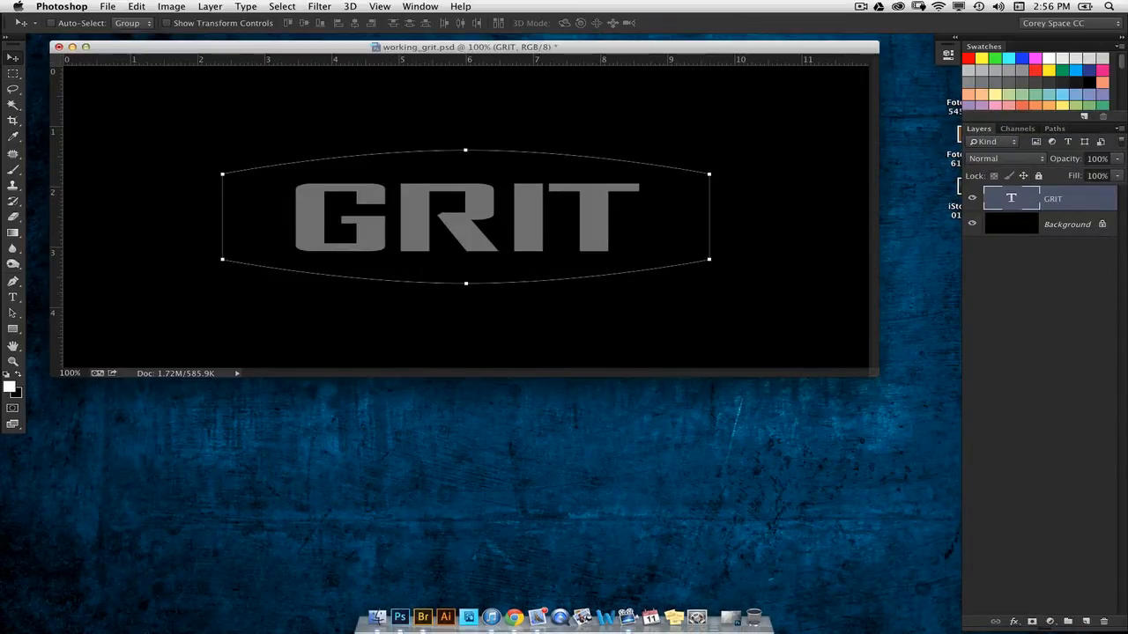
{"action": "left_click", "coordinate": [971, 199]}
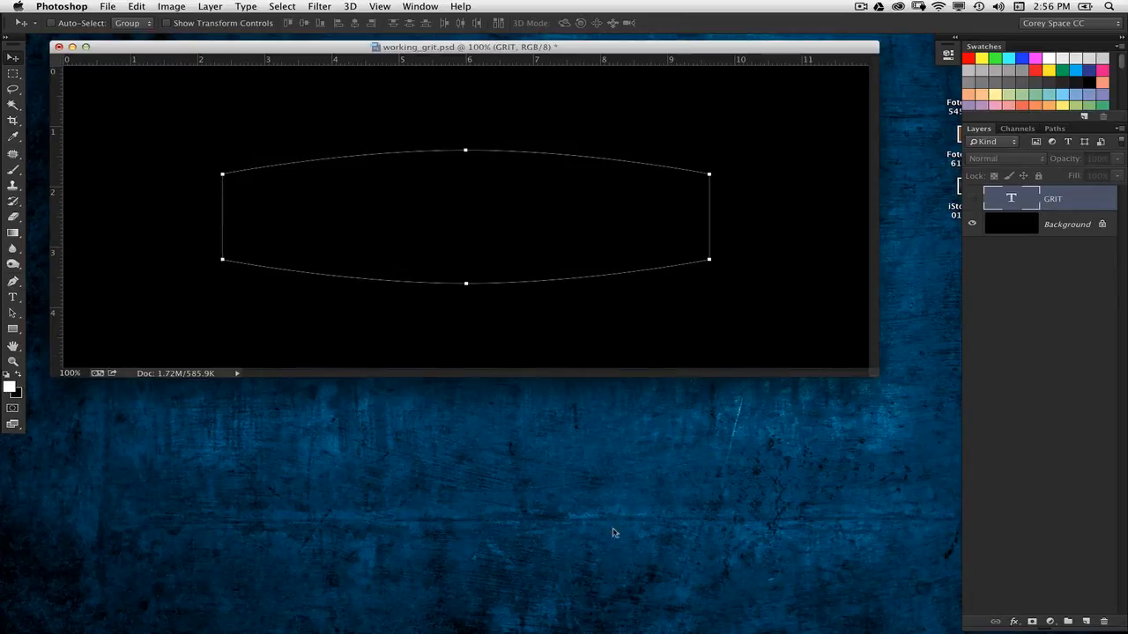
Open the rust texture Fotolia_910614_S.jpg from the desktop in Photoshop and move its window off most of the working_grit.psd canvas
{"action": "mouse_move", "coordinate": [651, 629]}
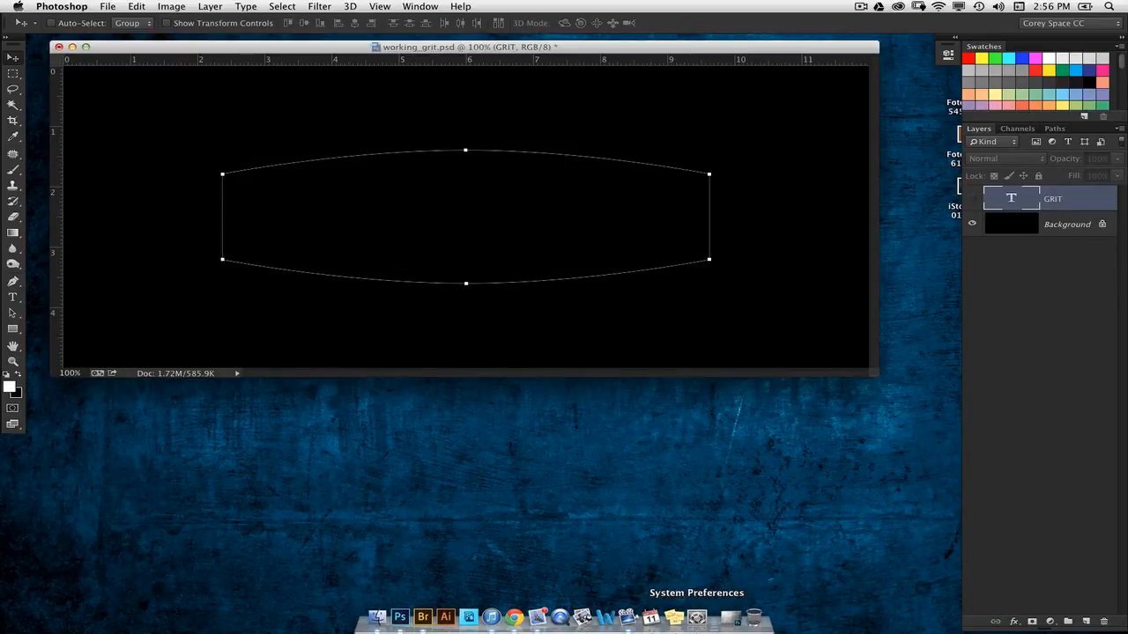
{"action": "left_click", "coordinate": [949, 272]}
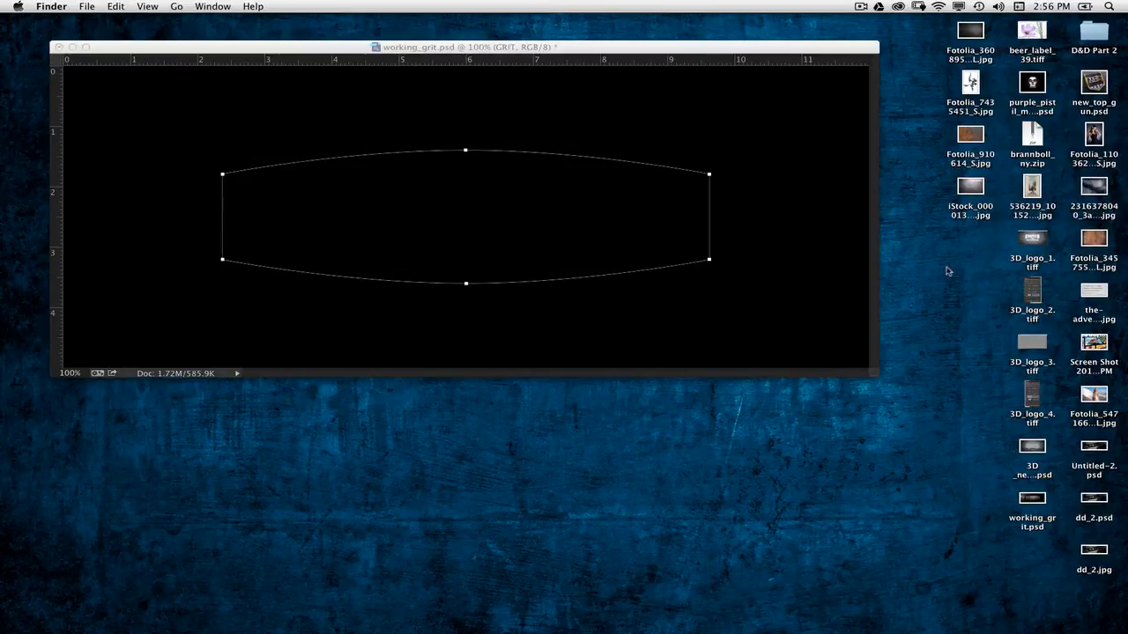
{"action": "left_click_drag", "start_coordinate": [970, 141], "coordinate": [408, 622]}
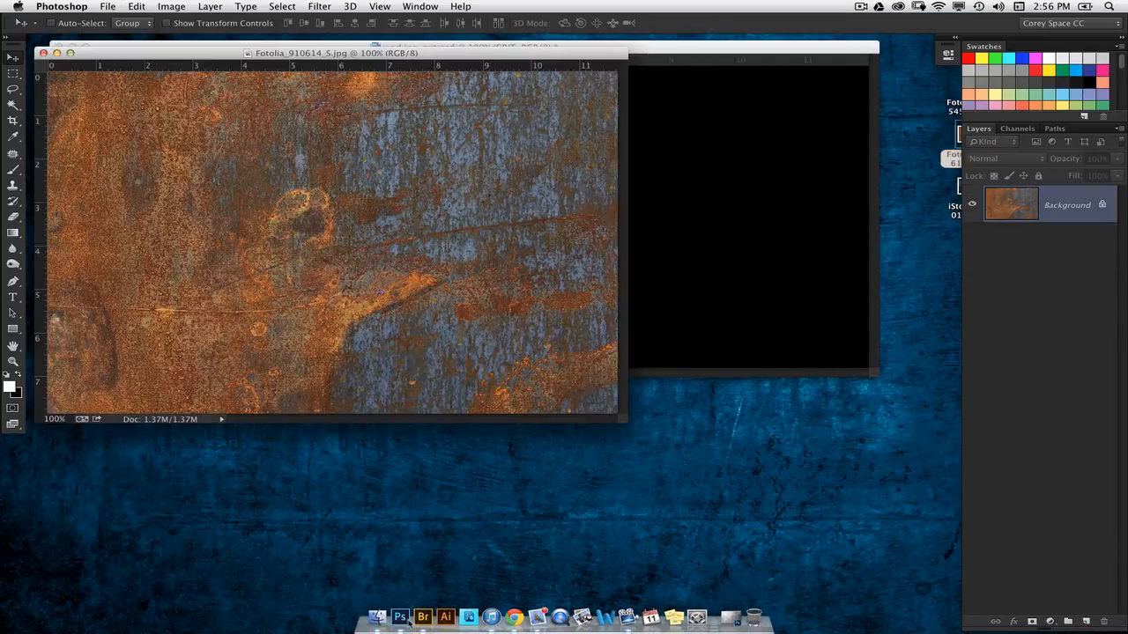
{"action": "left_click_drag", "start_coordinate": [467, 49], "coordinate": [561, 90]}
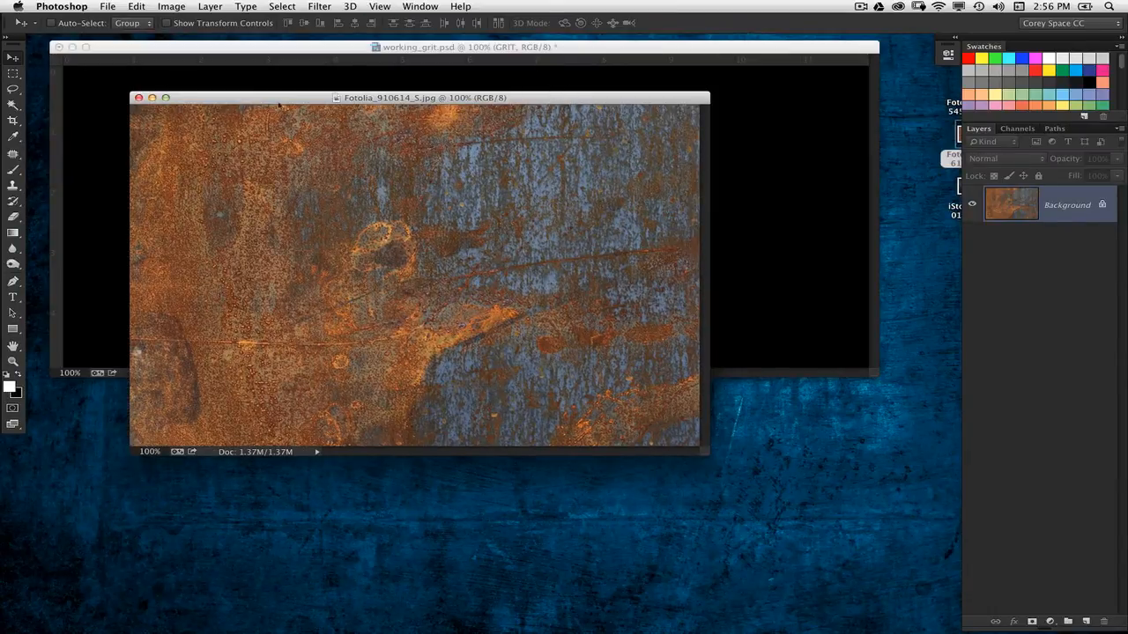
{"action": "left_click_drag", "start_coordinate": [278, 105], "coordinate": [482, 203]}
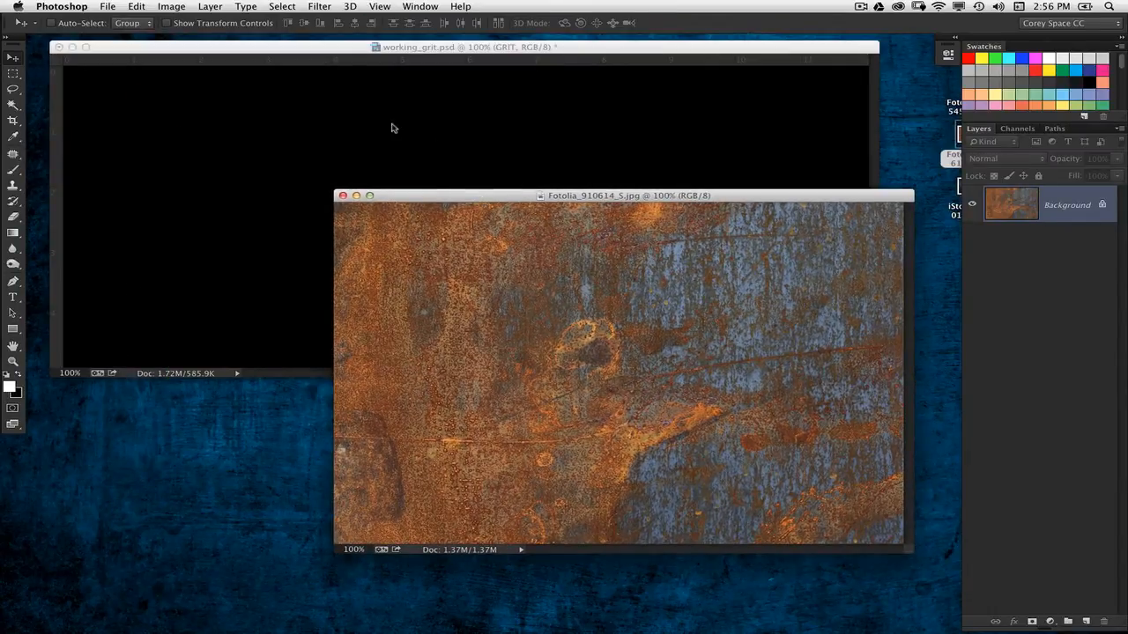
Copy the rust texture centred into working_grit.psd as a new layer, close the source image and enlarge the document window around the canvas
{"action": "left_click_drag", "start_coordinate": [418, 262], "coordinate": [395, 157]}
{"action": "left_click", "coordinate": [890, 288]}
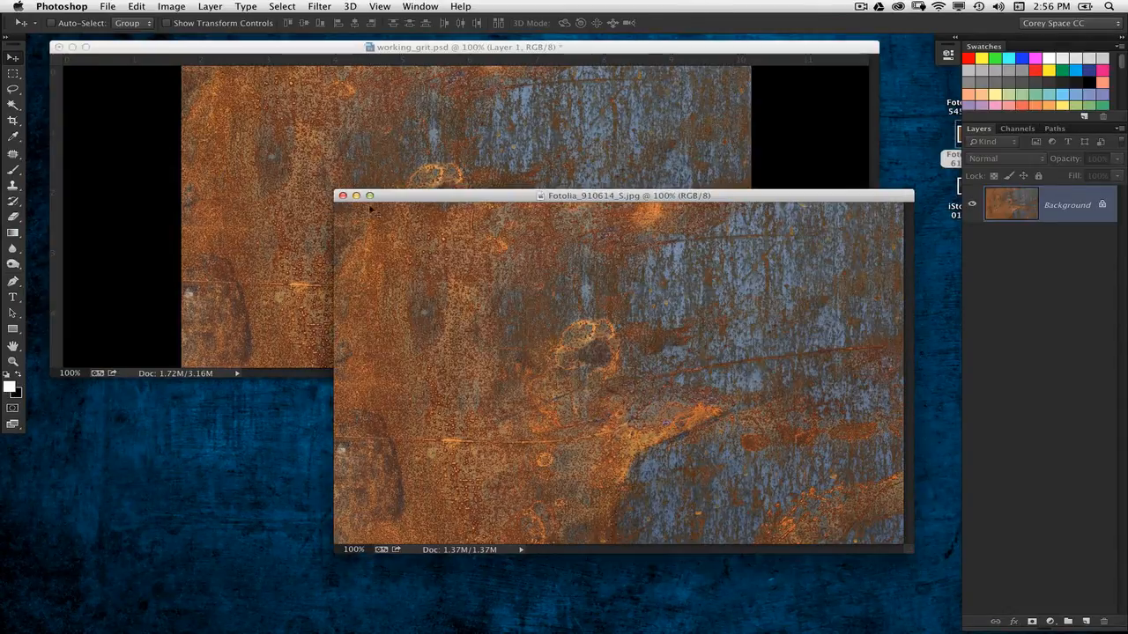
{"action": "left_click", "coordinate": [344, 195]}
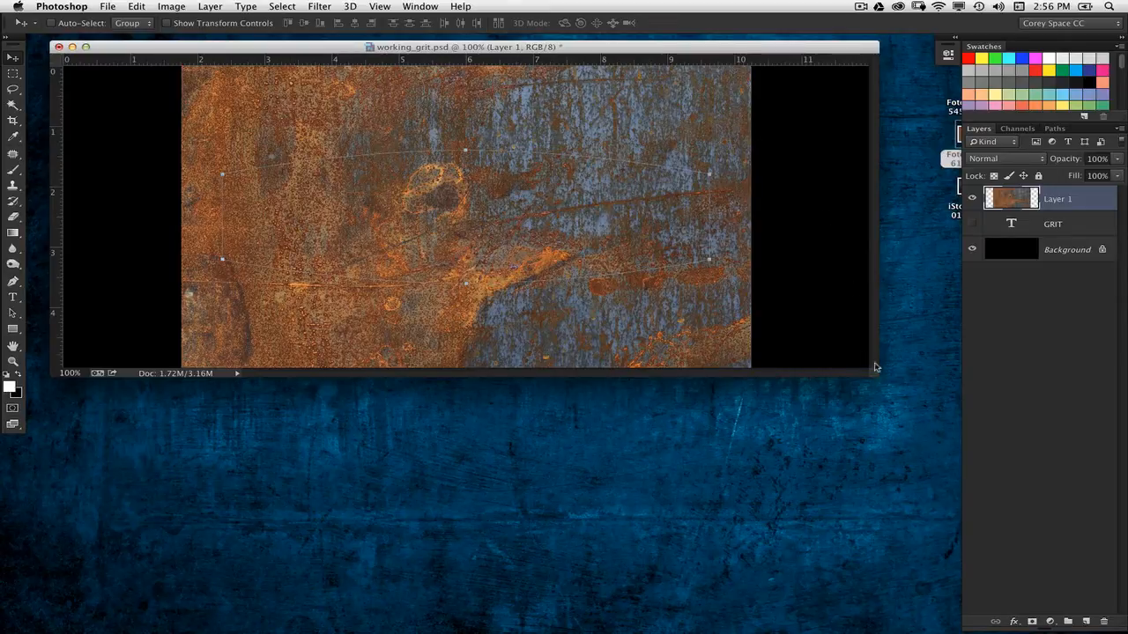
{"action": "left_click_drag", "start_coordinate": [877, 378], "coordinate": [925, 431]}
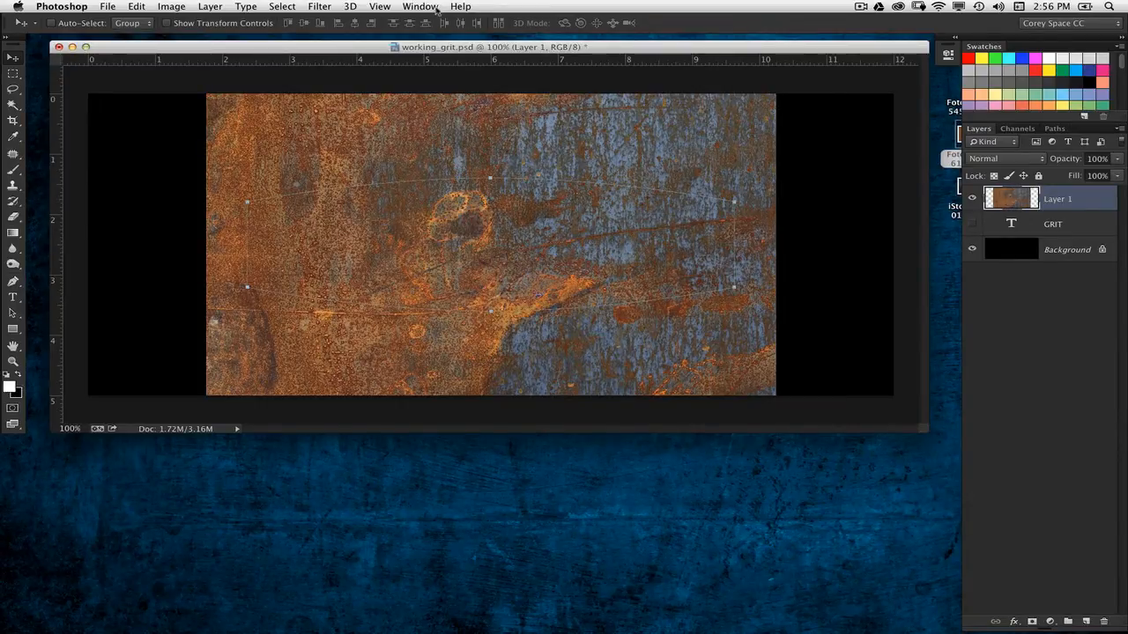
{"action": "left_click", "coordinate": [372, 6]}
{"action": "mouse_move", "coordinate": [356, 6]}
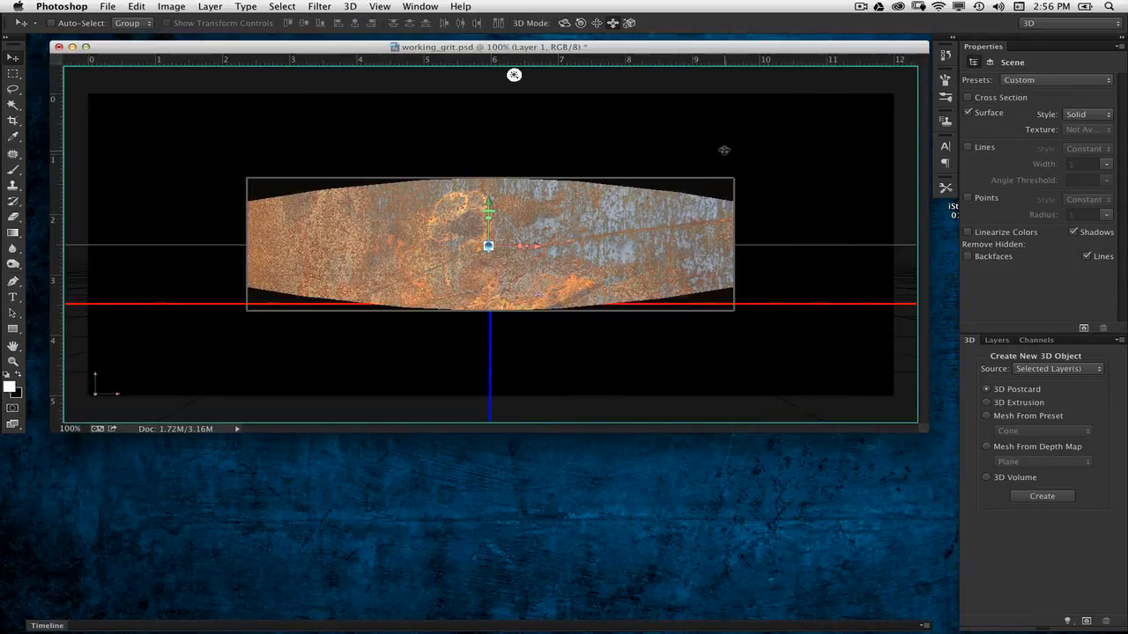
{"action": "left_click_drag", "start_coordinate": [713, 138], "coordinate": [745, 126]}
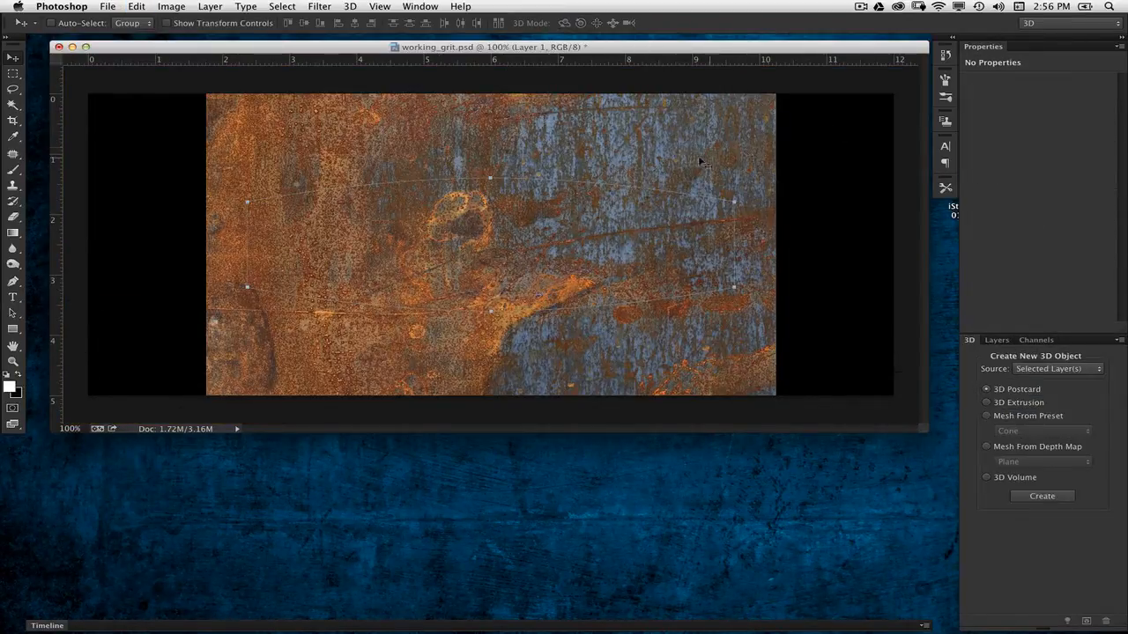
Create a 3D extrusion of the rust texture layer from the selected badge path
{"action": "left_click", "coordinate": [349, 6]}
{"action": "left_click", "coordinate": [383, 64]}
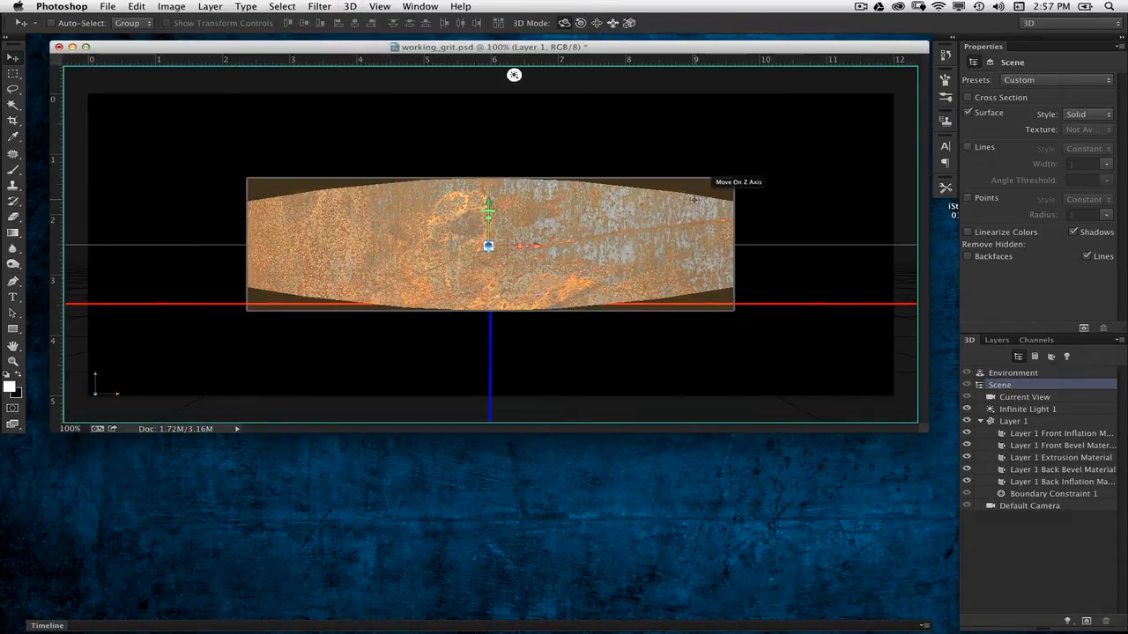
{"action": "left_click", "coordinate": [745, 202]}
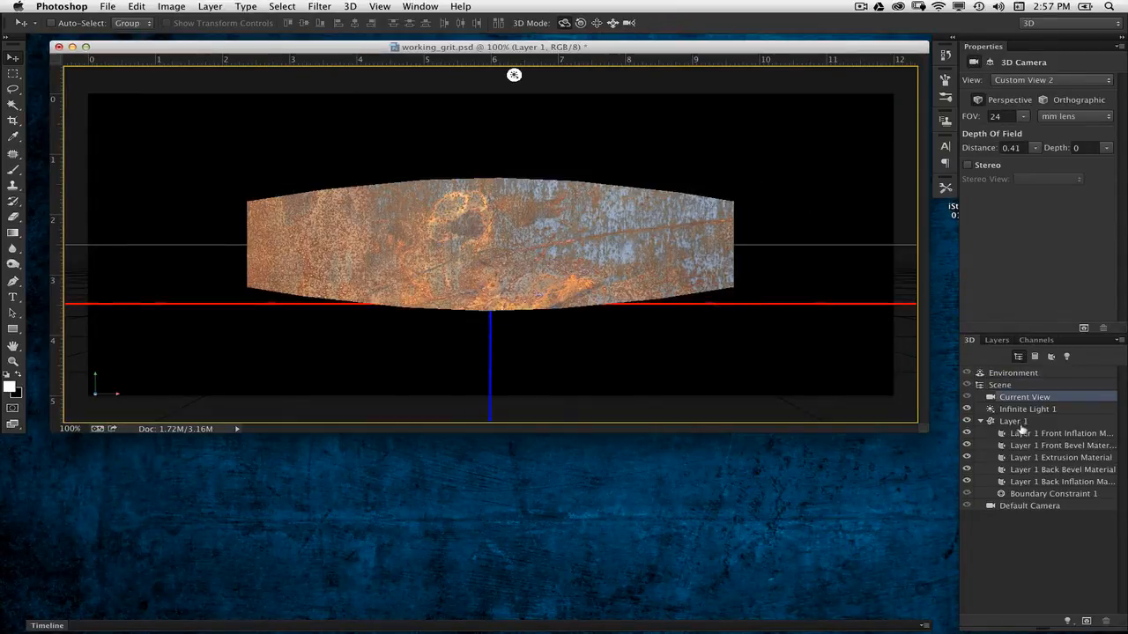
Detach the 3D panel from the dock and float it over the canvas beside the badge
{"action": "left_click_drag", "start_coordinate": [973, 343], "coordinate": [762, 205]}
{"action": "left_click_drag", "start_coordinate": [924, 396], "coordinate": [936, 398]}
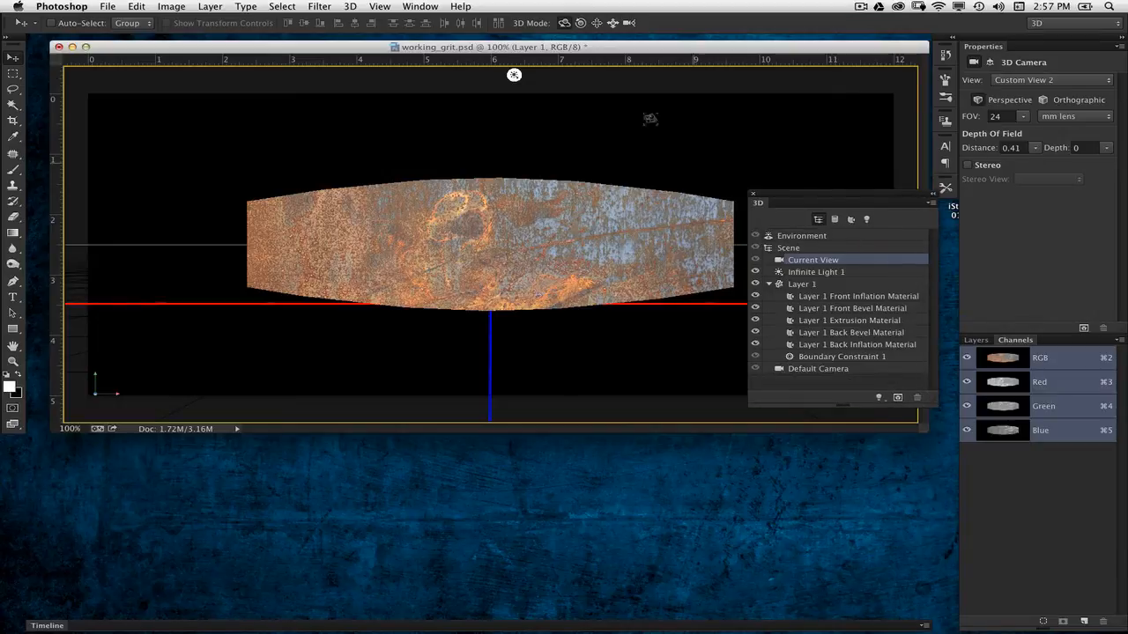
{"action": "left_click", "coordinate": [420, 6]}
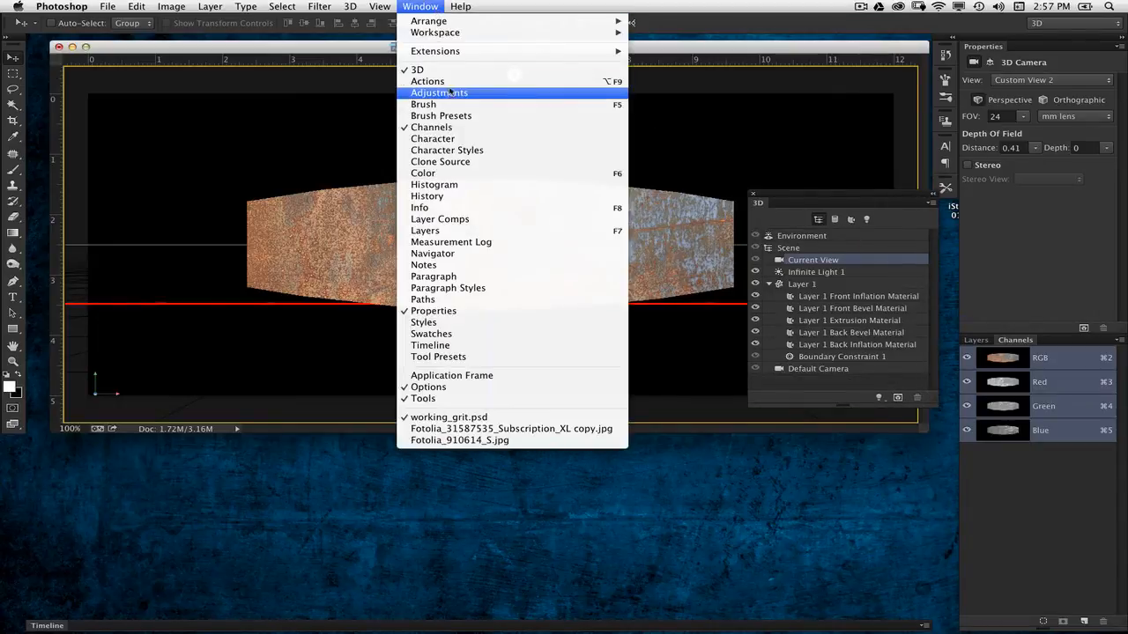
{"action": "left_click", "coordinate": [781, 170]}
{"action": "left_click_drag", "start_coordinate": [784, 197], "coordinate": [744, 189]}
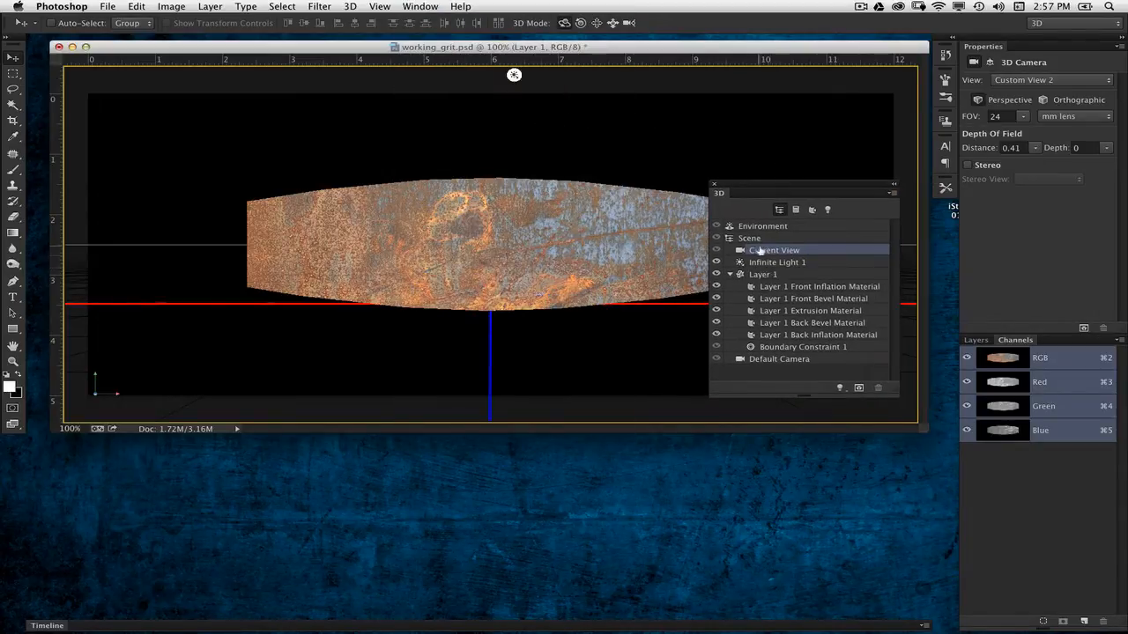
Assign the Layer 1 texture as the bump map of the badge's Front Inflation Material
{"action": "left_click", "coordinate": [770, 274]}
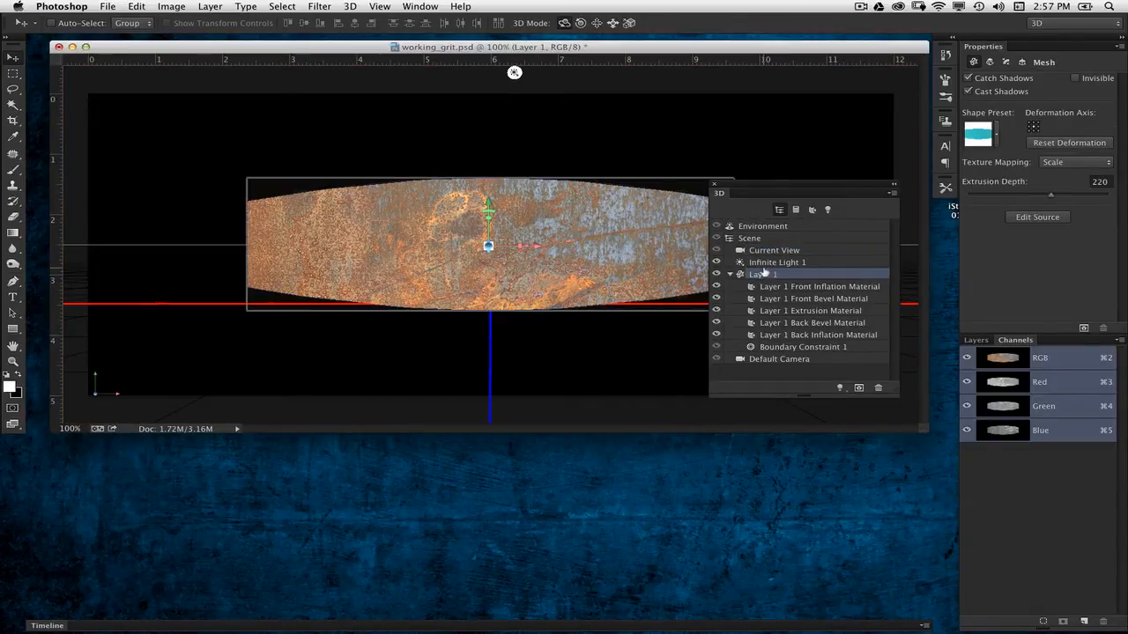
{"action": "left_click", "coordinate": [781, 288]}
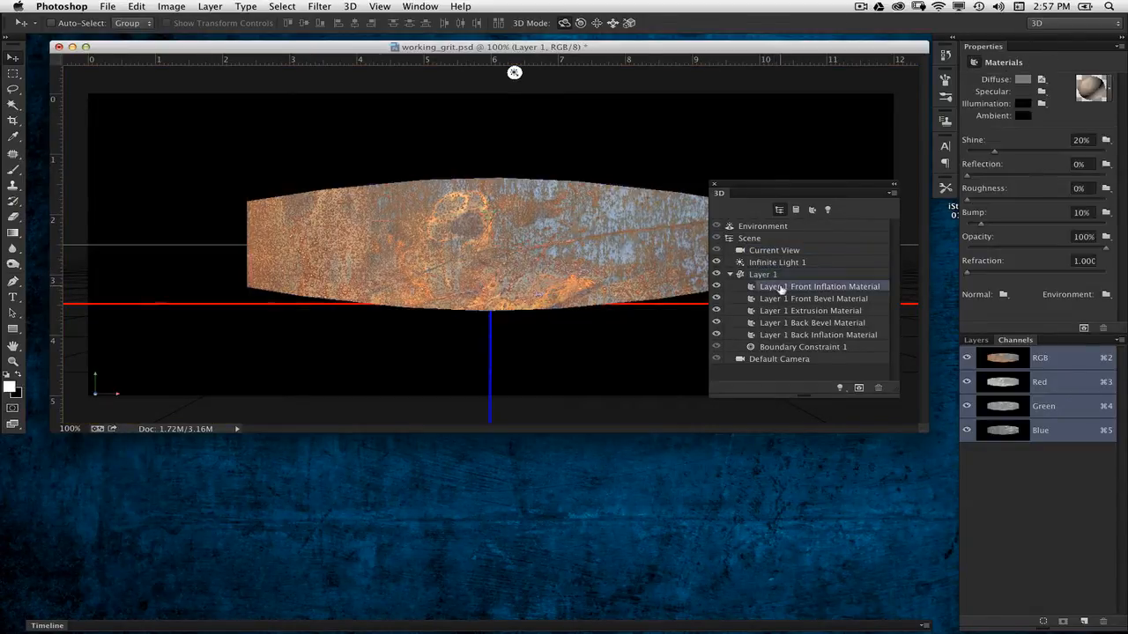
{"action": "left_click", "coordinate": [791, 299]}
{"action": "left_click", "coordinate": [791, 288]}
{"action": "left_click_drag", "start_coordinate": [872, 185], "coordinate": [894, 195]}
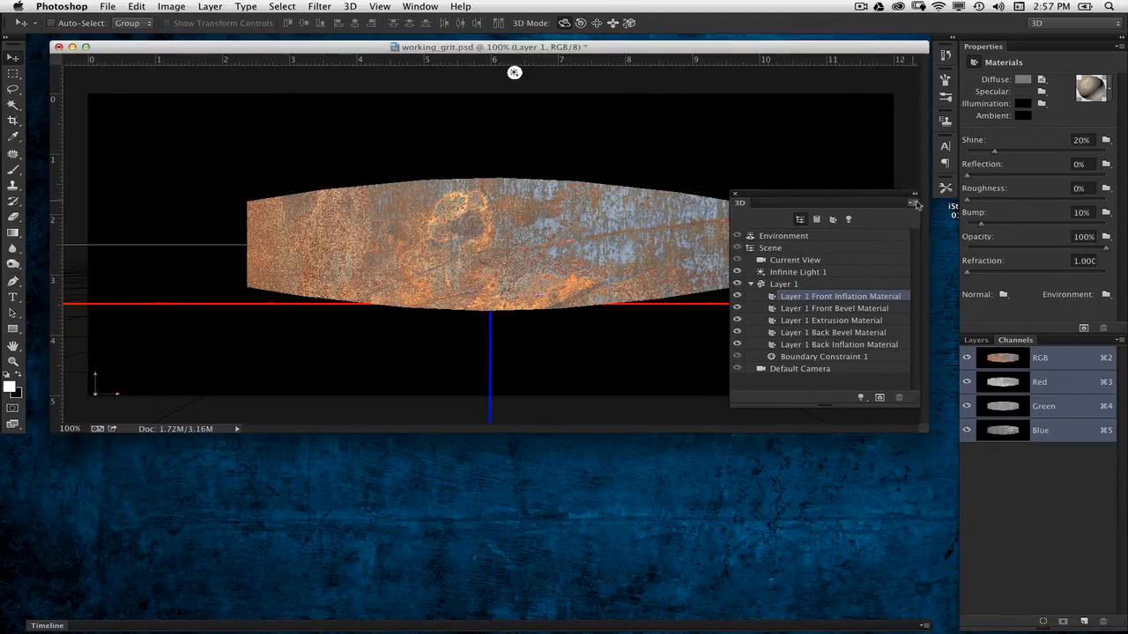
{"action": "left_click", "coordinate": [1108, 213]}
{"action": "left_click", "coordinate": [1010, 185]}
{"action": "left_click", "coordinate": [1107, 214]}
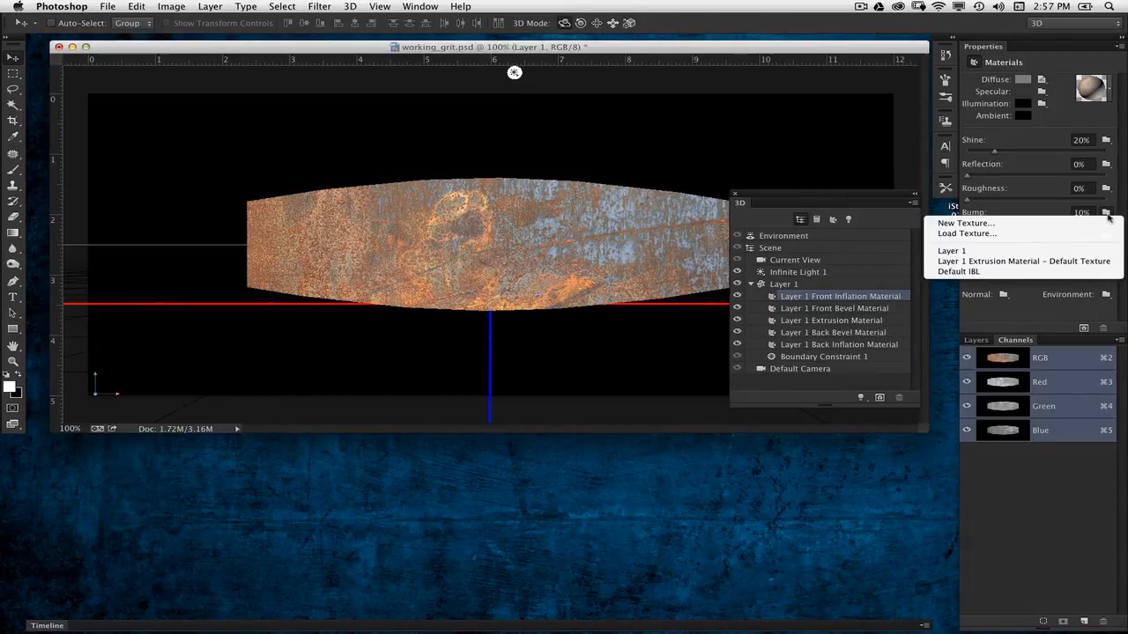
{"action": "left_click", "coordinate": [1003, 253]}
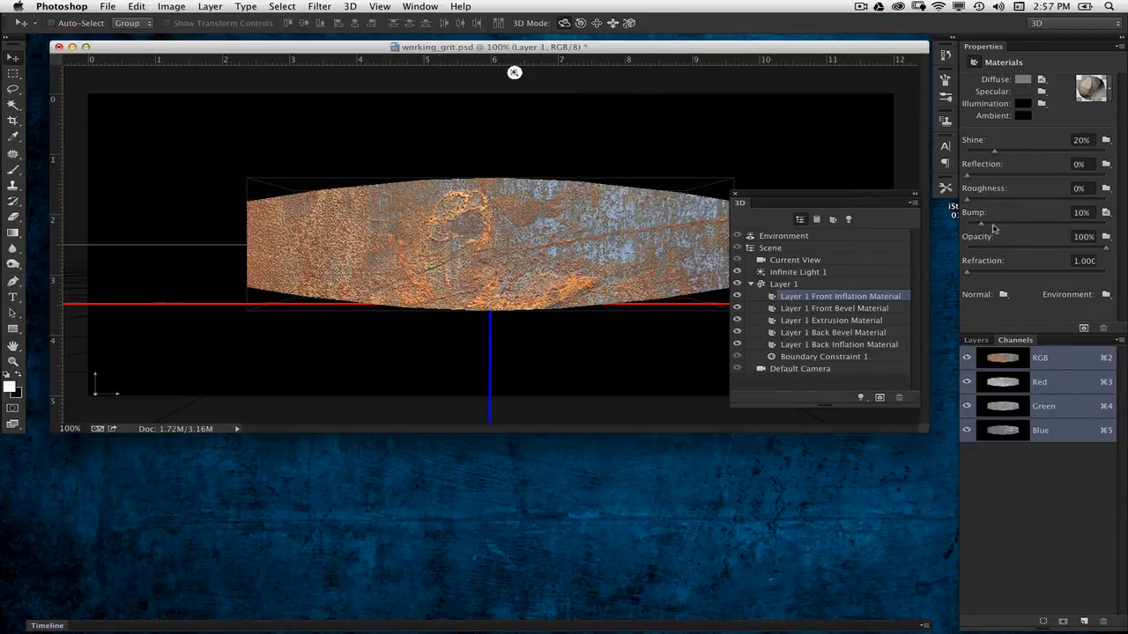
Set the bump strength of the badge's Front Inflation Material to 5%
{"action": "left_click_drag", "start_coordinate": [993, 228], "coordinate": [1026, 229]}
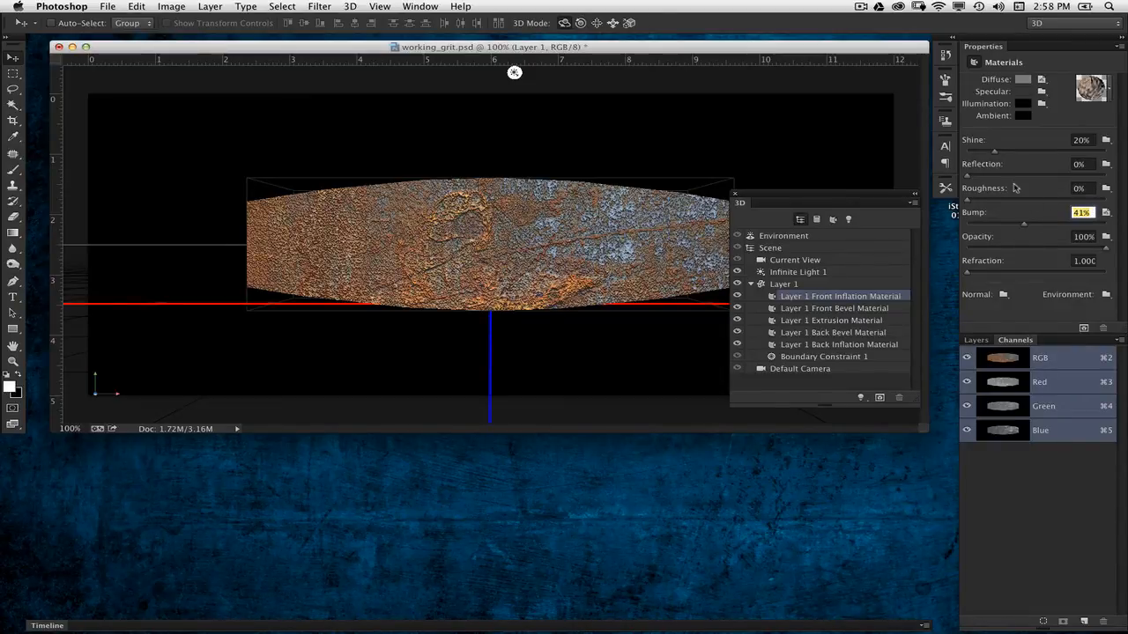
{"action": "type", "text": "5"}
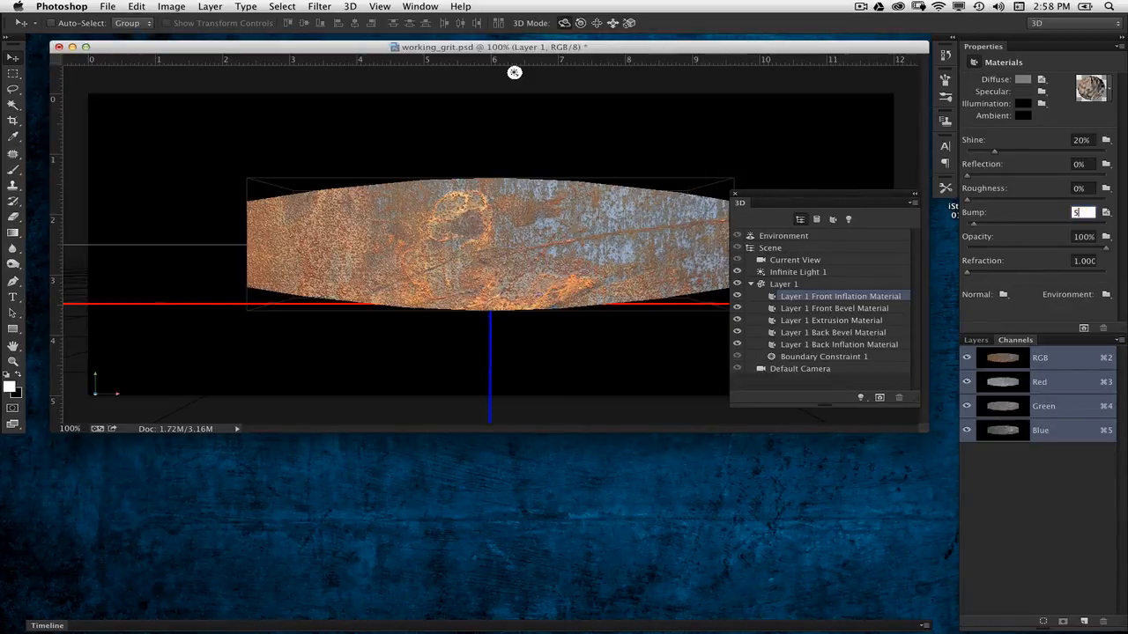
{"action": "key", "text": "Return"}
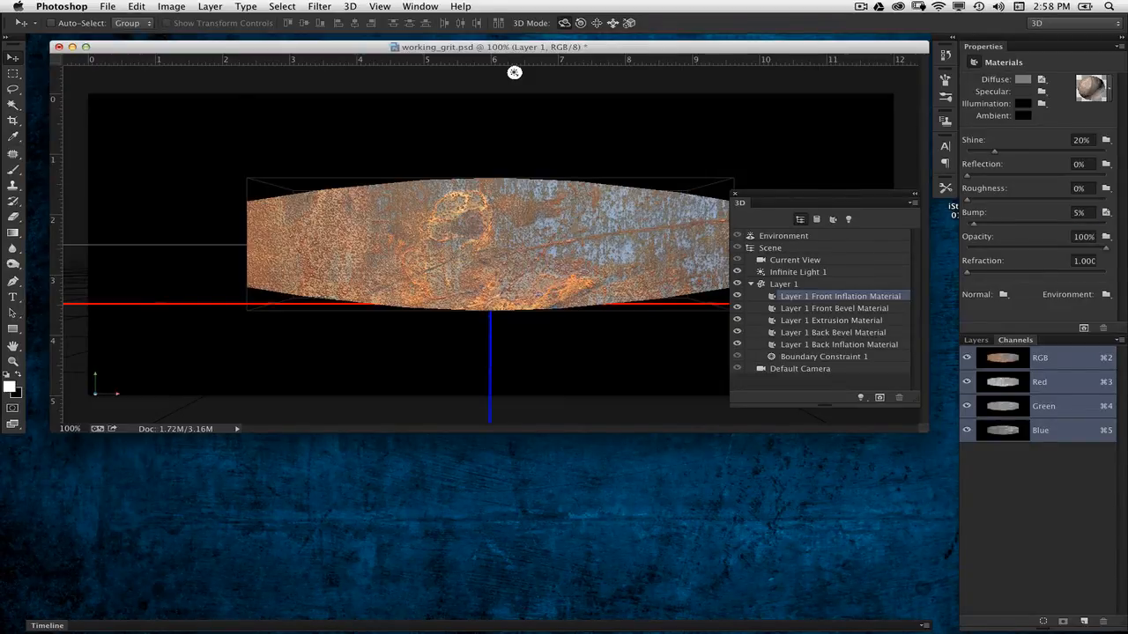
Give the front cap of the Layer 1 badge mesh a bevel width of 5%
{"action": "left_click_drag", "start_coordinate": [770, 199], "coordinate": [789, 211]}
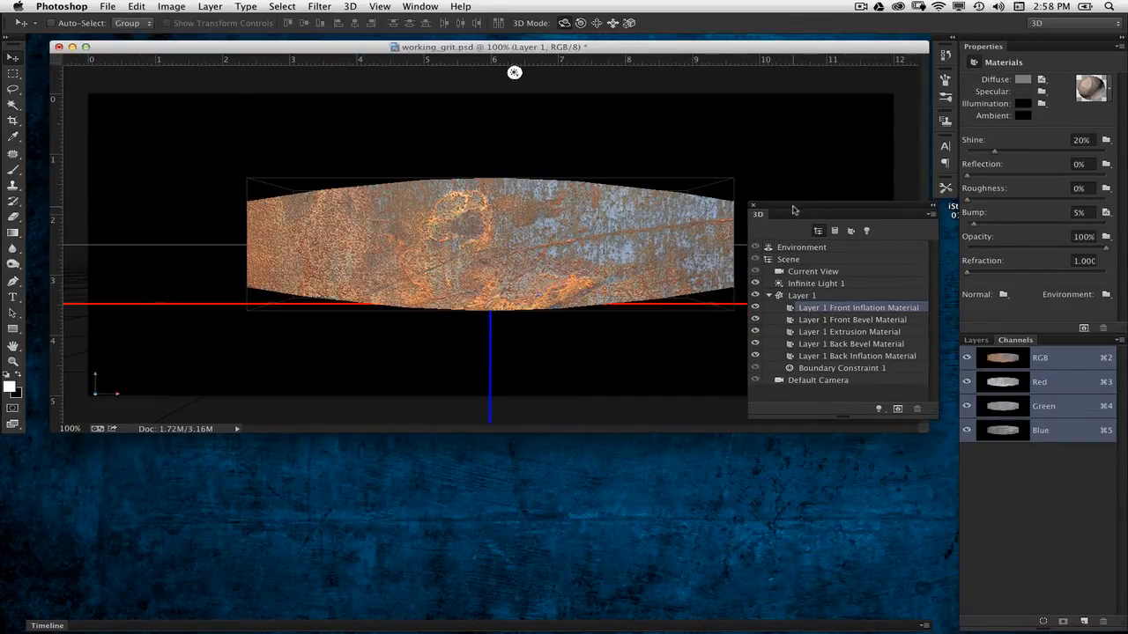
{"action": "left_click", "coordinate": [813, 298]}
{"action": "left_click_drag", "start_coordinate": [827, 212], "coordinate": [803, 211]}
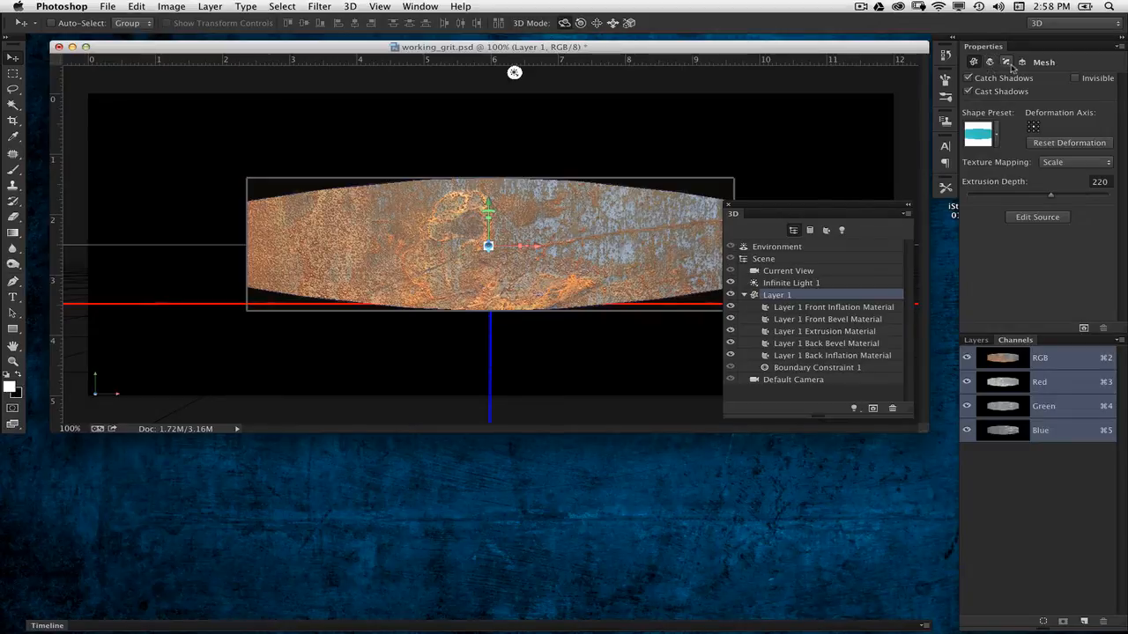
{"action": "left_click", "coordinate": [1007, 62]}
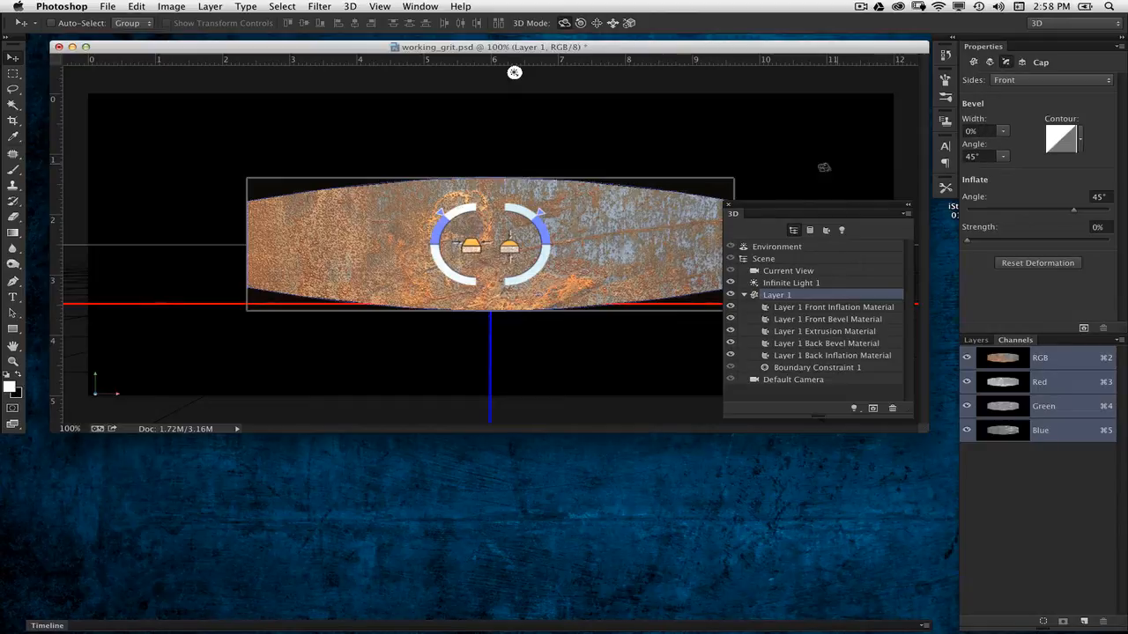
{"action": "left_click", "coordinate": [984, 131]}
{"action": "type", "text": "5"}
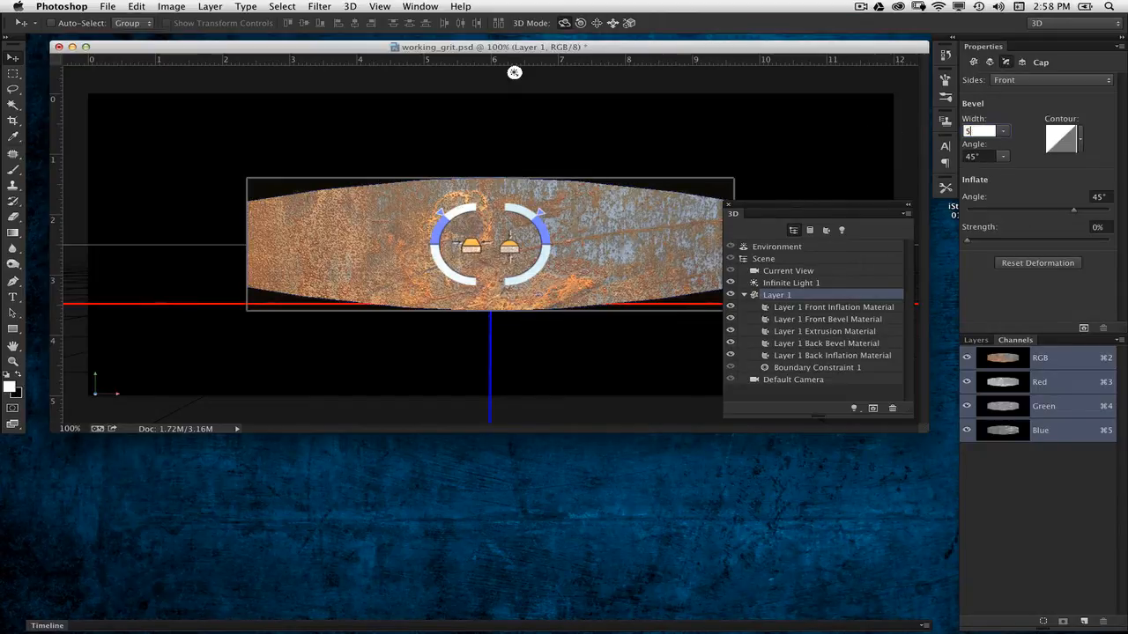
{"action": "key", "text": "Return"}
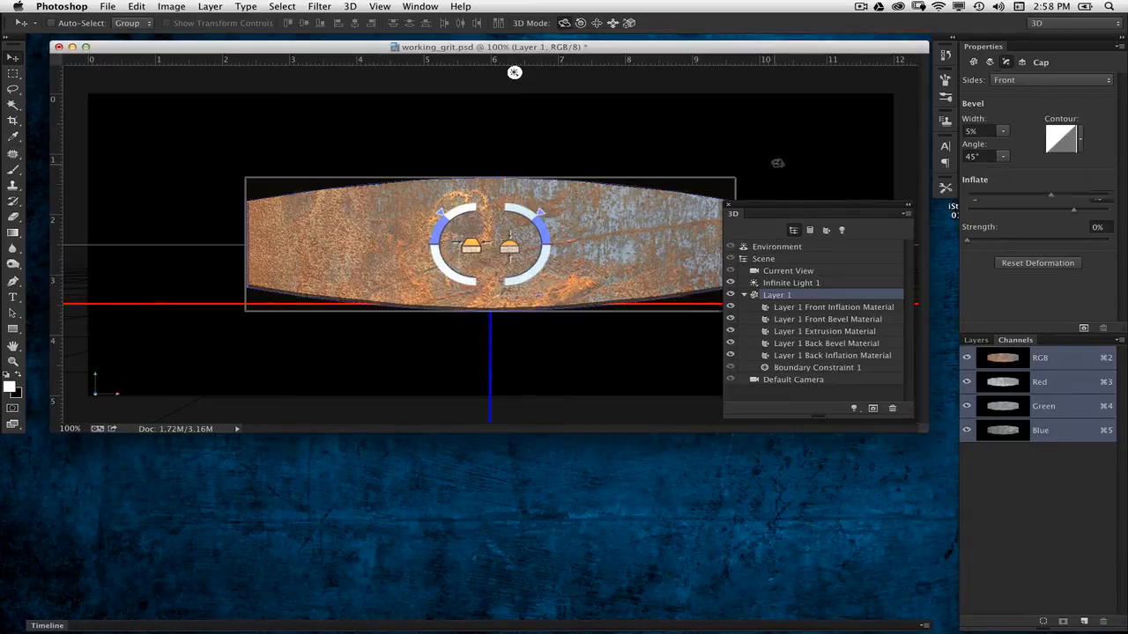
{"action": "left_click", "coordinate": [777, 164]}
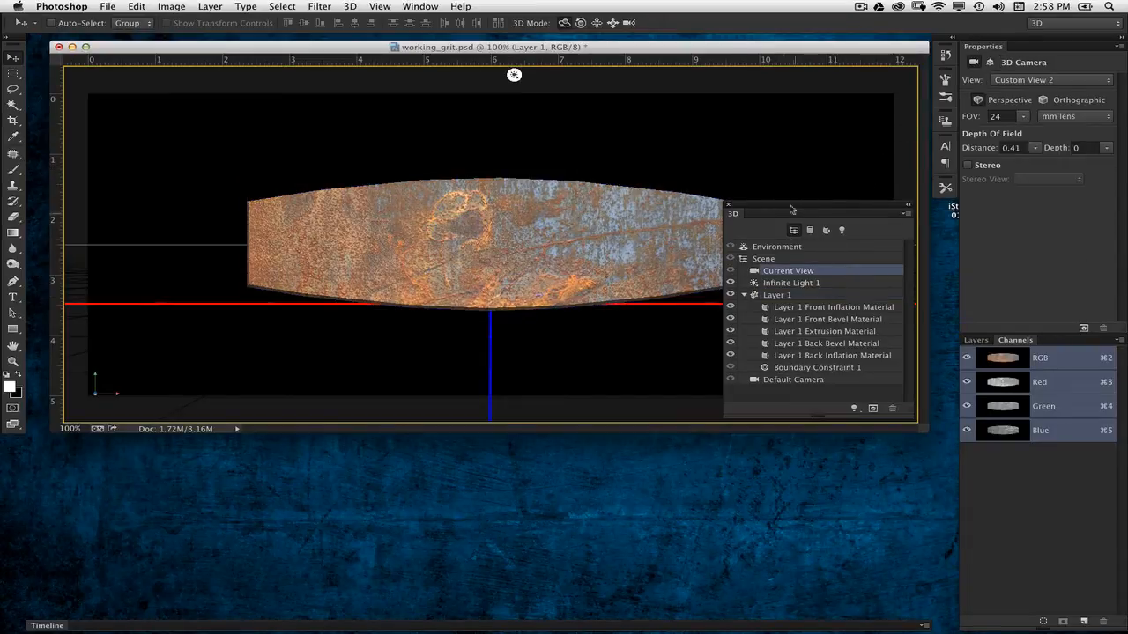
Place the GRIT text layer above Layer 1 and make it visible
{"action": "left_click", "coordinate": [977, 340]}
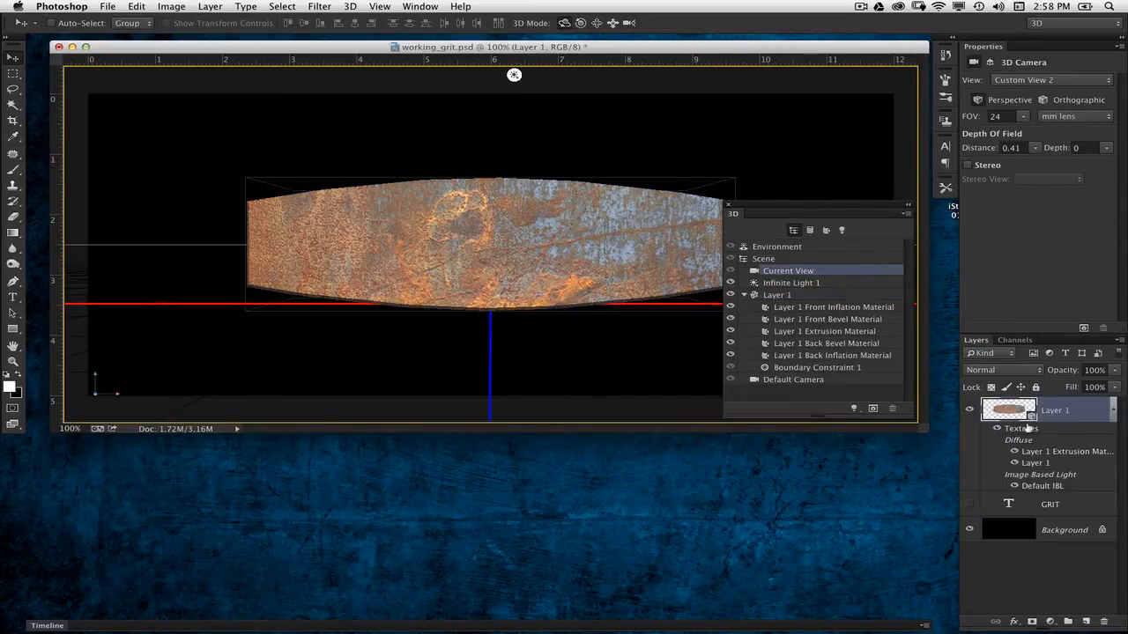
{"action": "left_click_drag", "start_coordinate": [1009, 504], "coordinate": [1019, 407]}
{"action": "left_click", "coordinate": [969, 410]}
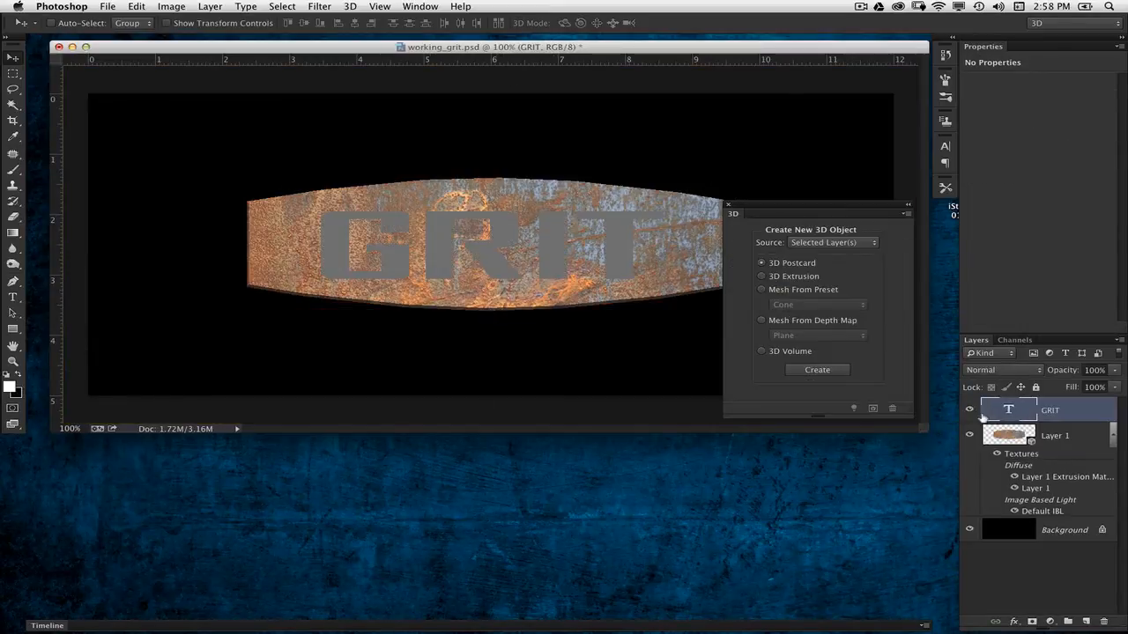
Create a 3D extrusion from the GRIT text layer
{"action": "left_click", "coordinate": [352, 7]}
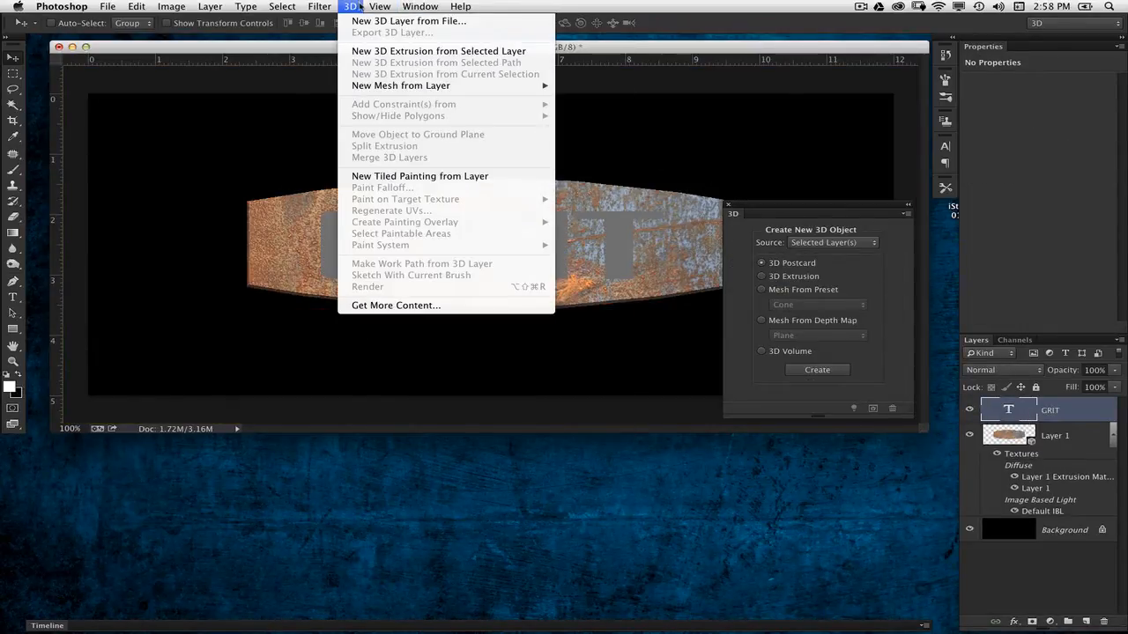
{"action": "left_click", "coordinate": [533, 58]}
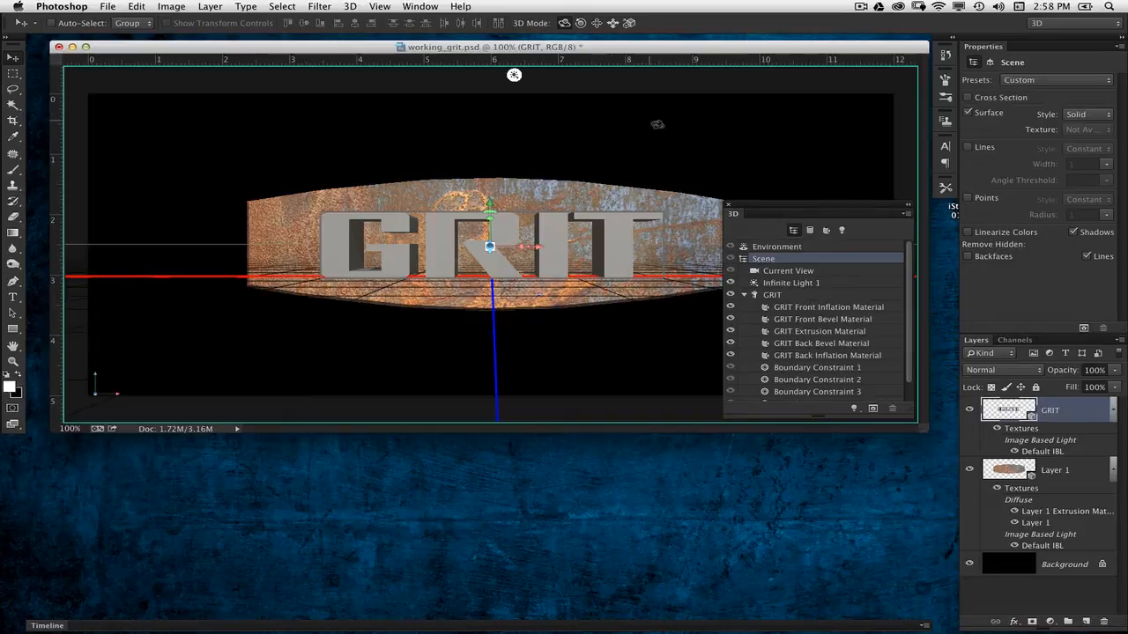
{"action": "mouse_move", "coordinate": [514, 74]}
{"action": "left_mouse_down"}
{"action": "mouse_move", "coordinate": [212, 71]}
{"action": "mouse_move", "coordinate": [594, 76]}
{"action": "mouse_move", "coordinate": [514, 75]}
{"action": "left_mouse_up"}
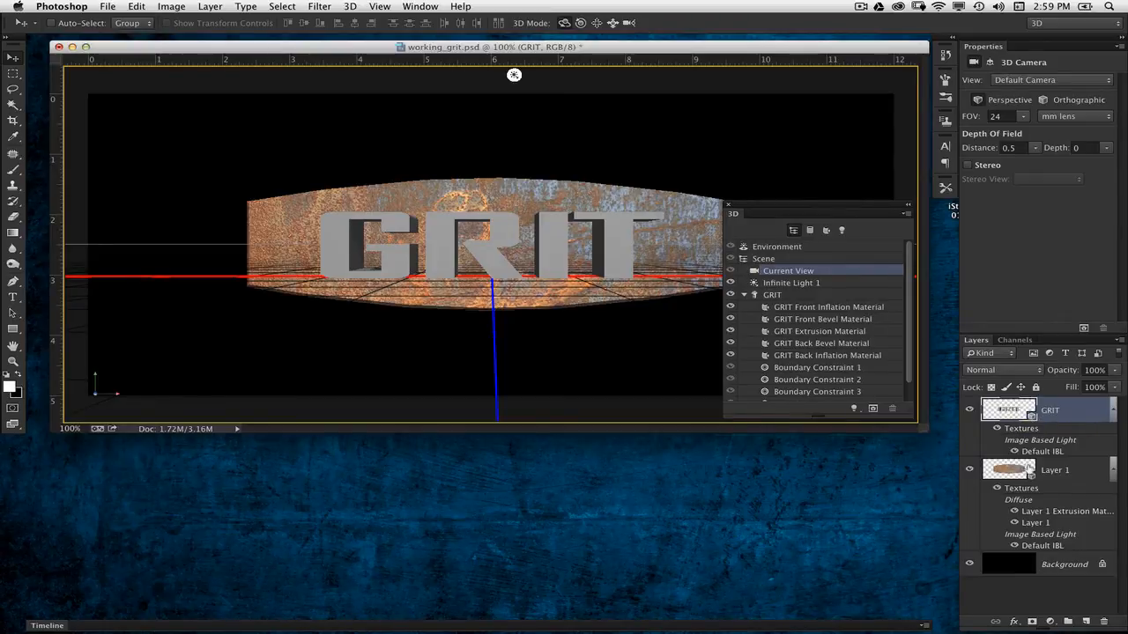
Merge the GRIT 3D layer with the Layer 1 badge and enlarge the 3D panel to list both meshes
{"action": "key", "text": "super+e"}
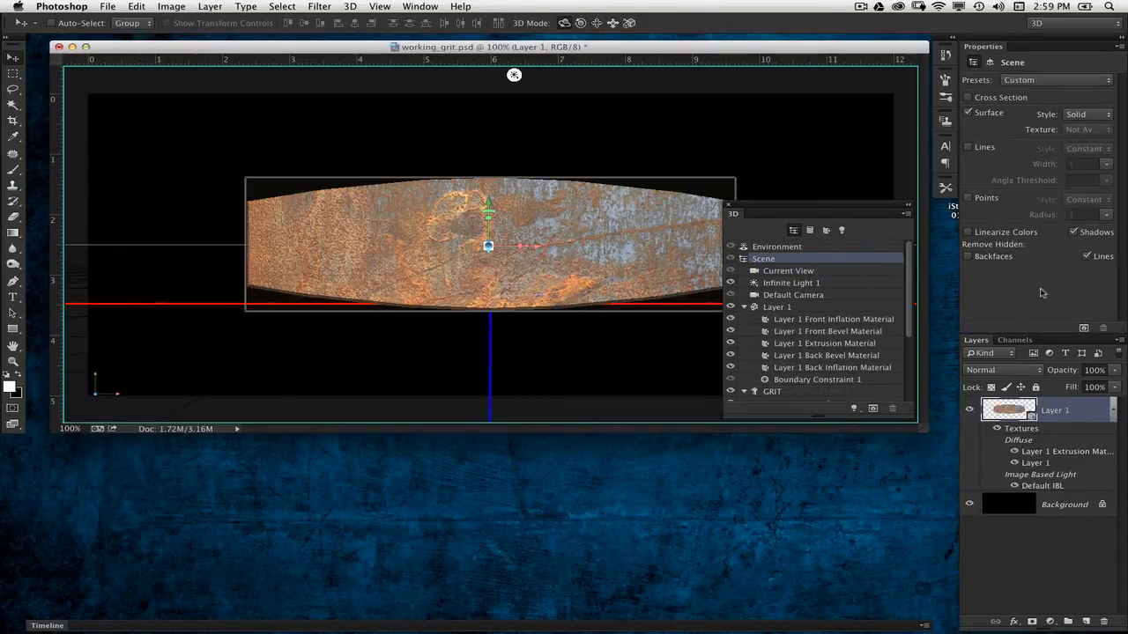
{"action": "left_click_drag", "start_coordinate": [914, 417], "coordinate": [942, 568]}
{"action": "left_click", "coordinate": [778, 307]}
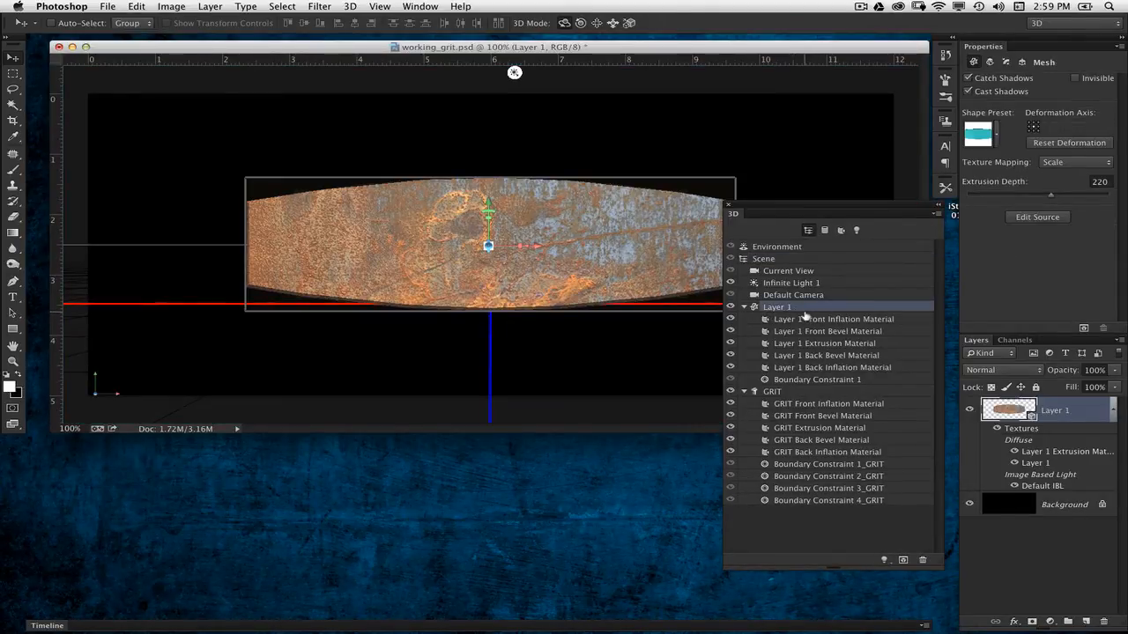
Bring the GRIT mesh forward out of the rusty badge and raise it slightly
{"action": "left_click", "coordinate": [815, 393]}
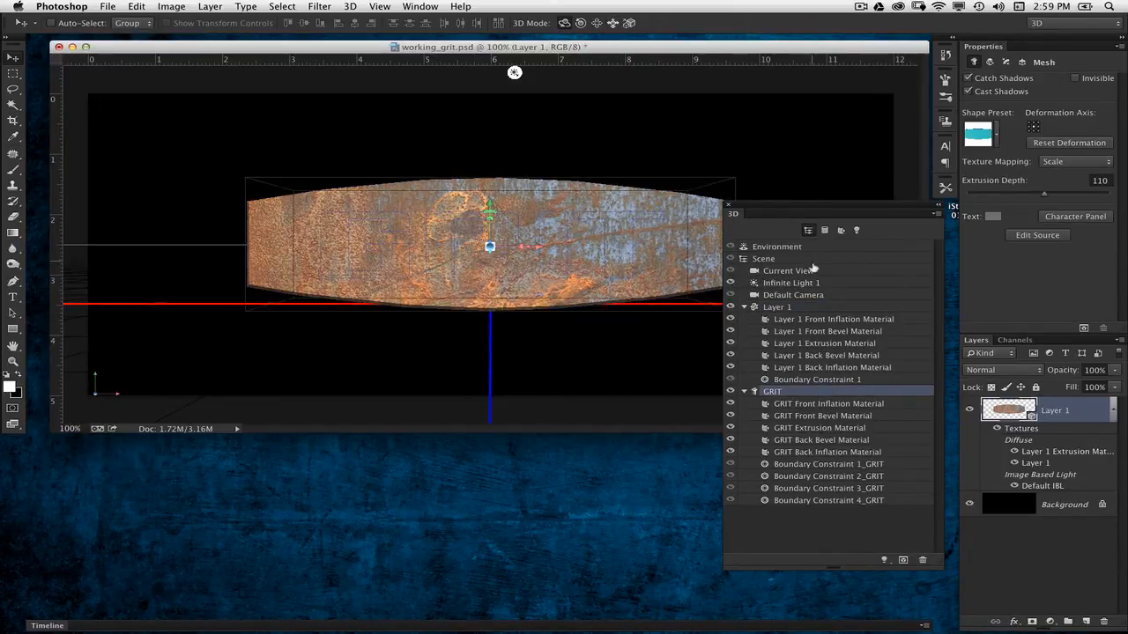
{"action": "left_click_drag", "start_coordinate": [759, 209], "coordinate": [795, 222]}
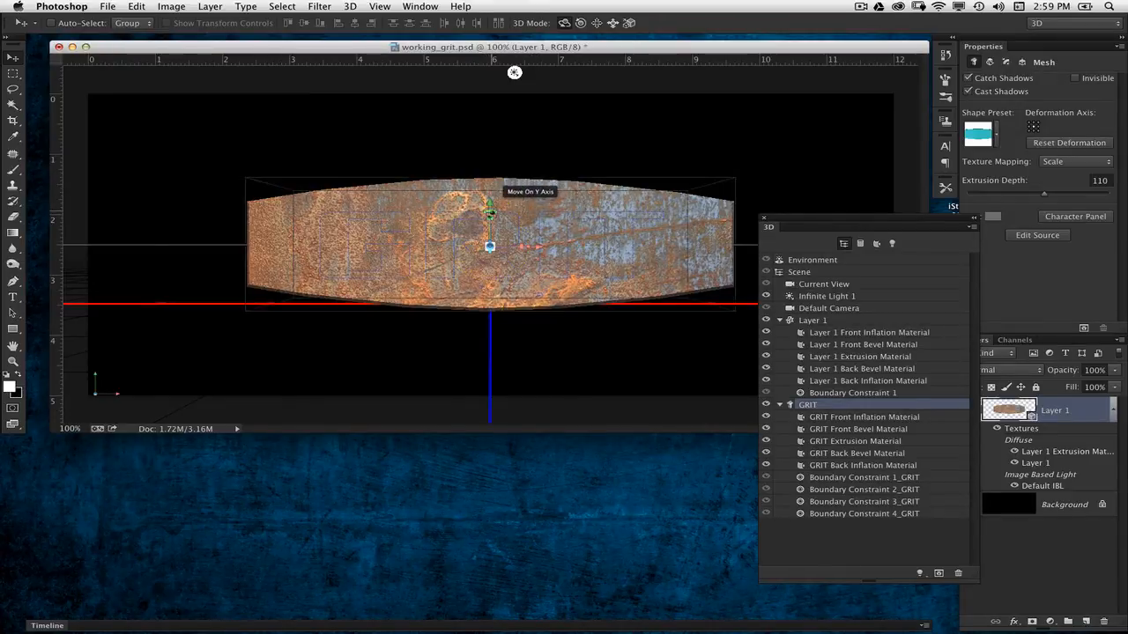
{"action": "left_click_drag", "start_coordinate": [489, 246], "coordinate": [499, 254]}
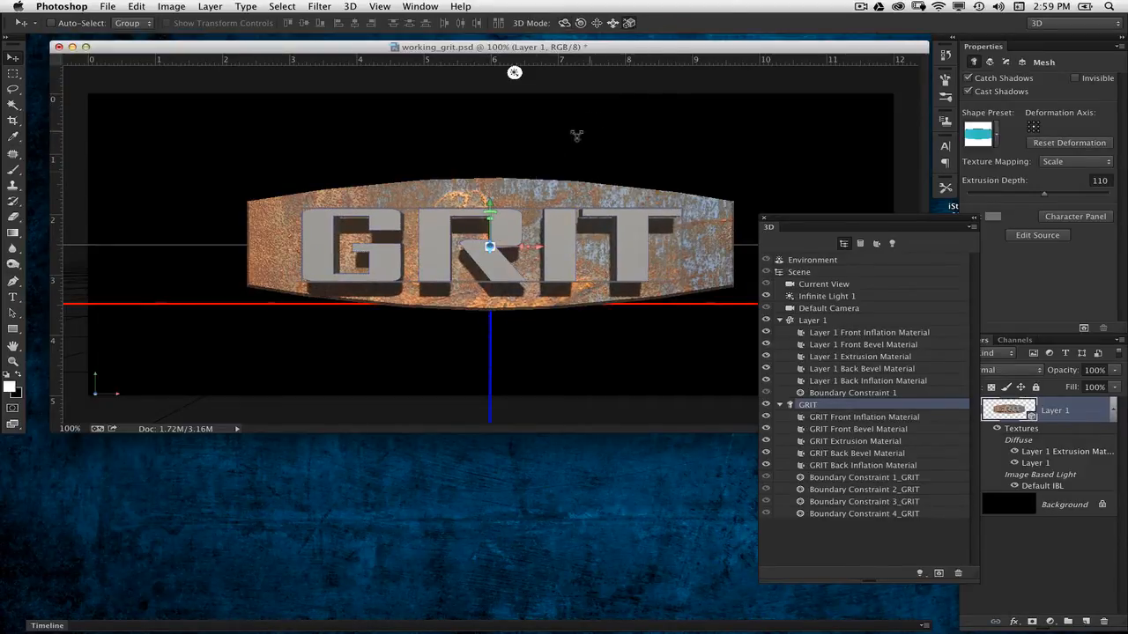
{"action": "left_click_drag", "start_coordinate": [491, 202], "coordinate": [491, 193]}
{"action": "left_click", "coordinate": [613, 137]}
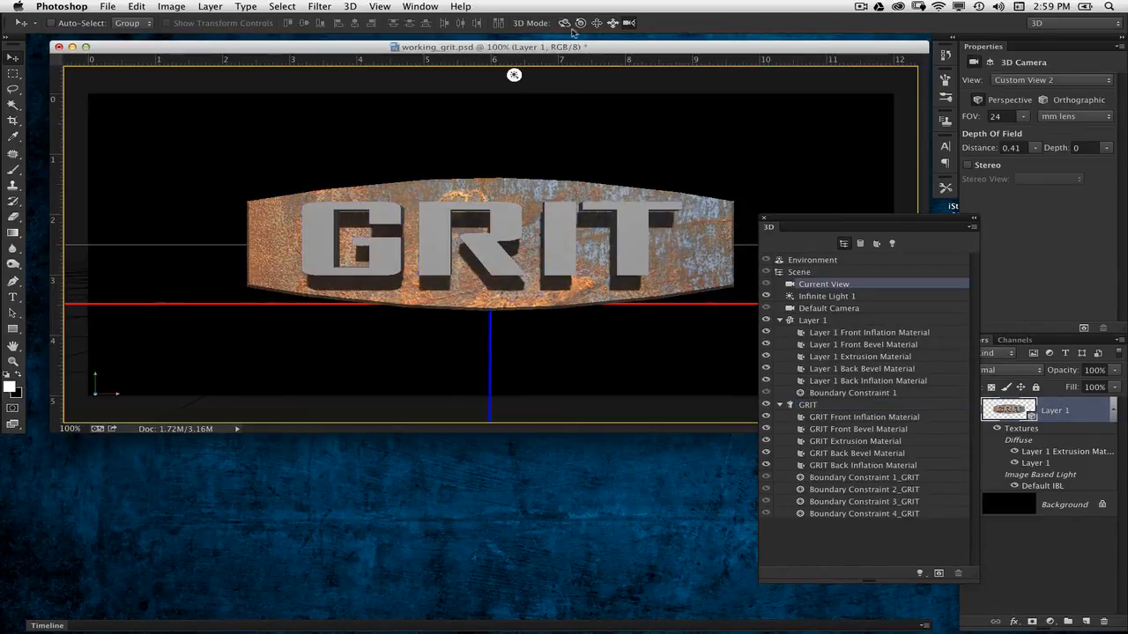
Orbit around the merged 3D scene to examine how the letters stand out, and restore the default camera view
{"action": "left_click_drag", "start_coordinate": [762, 160], "coordinate": [619, 204]}
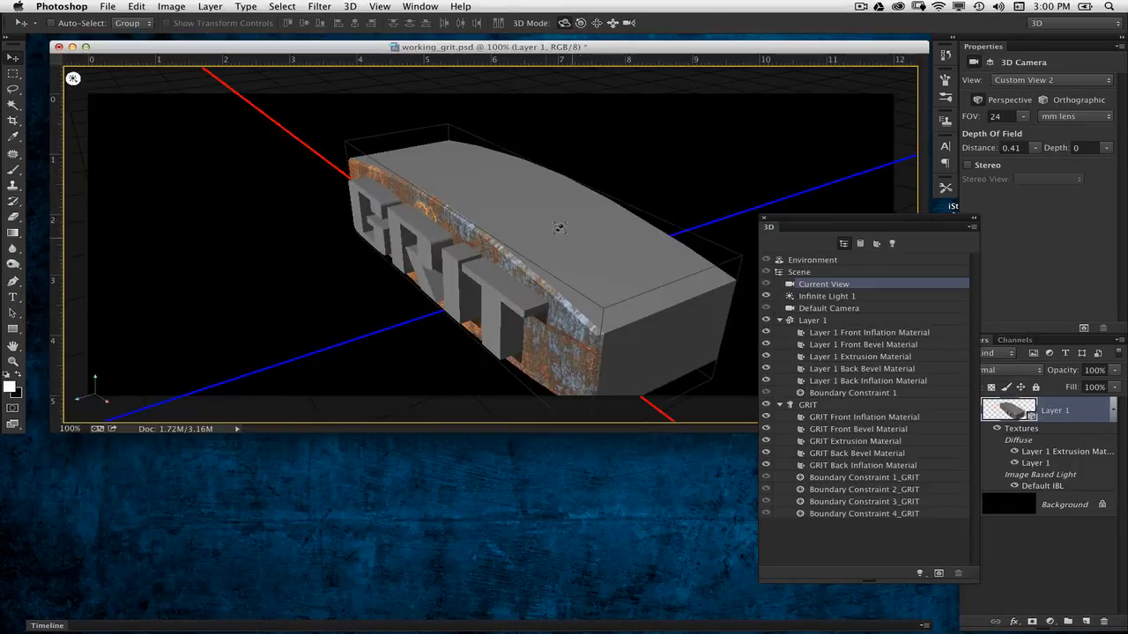
{"action": "key", "text": "super+z"}
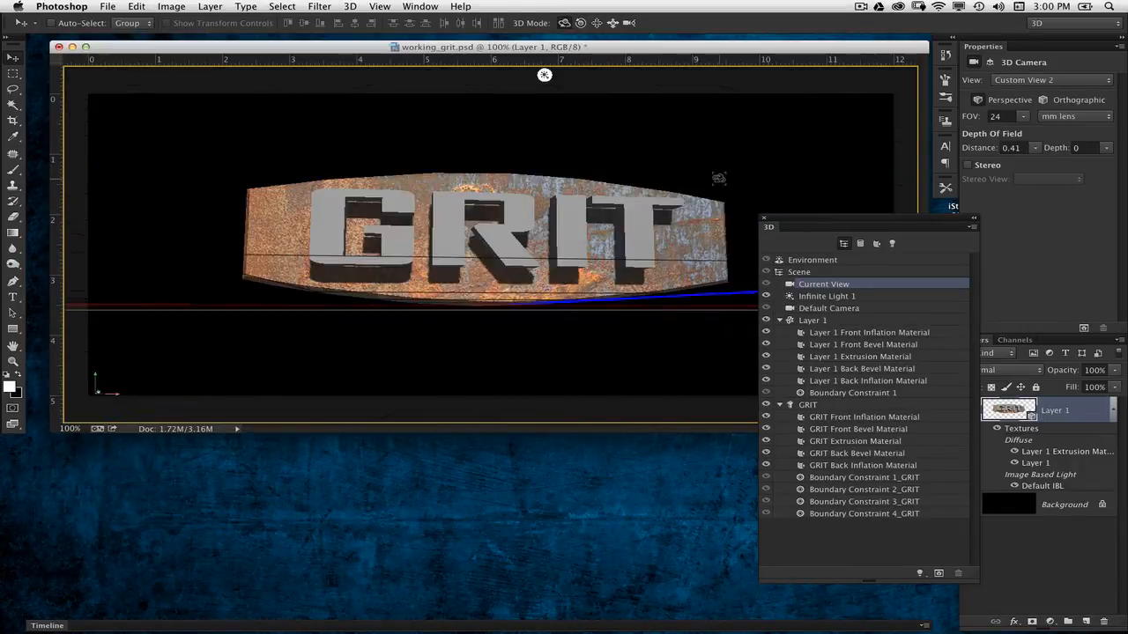
{"action": "double_click", "coordinate": [828, 309]}
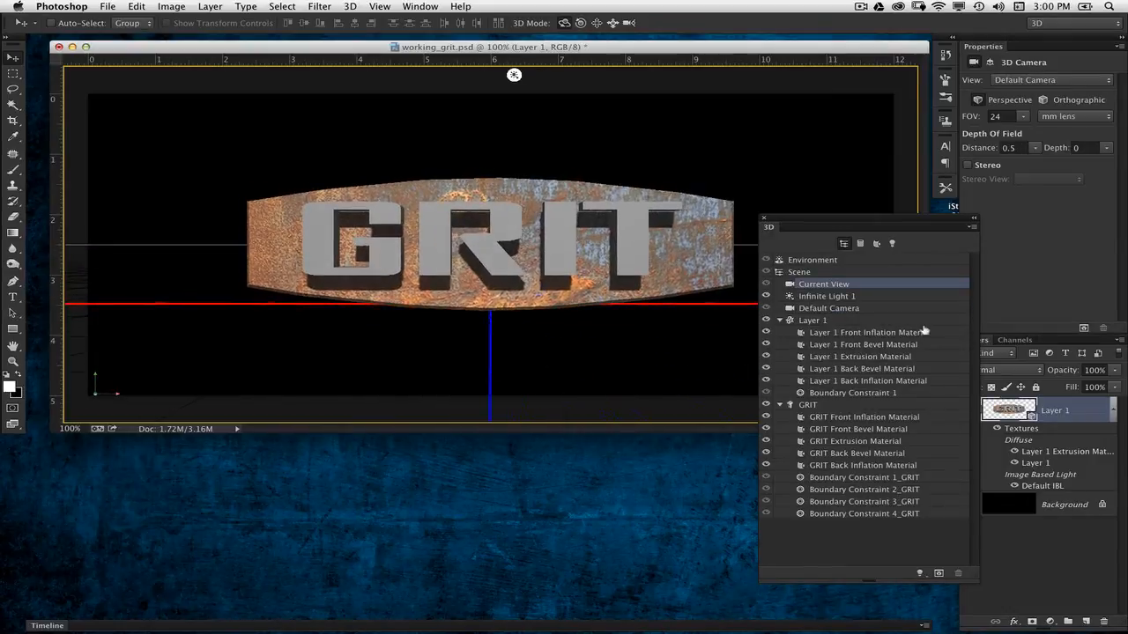
Reposition the document window and 3D panel, and select the GRIT mesh's front inflation material
{"action": "left_click_drag", "start_coordinate": [712, 48], "coordinate": [671, 47]}
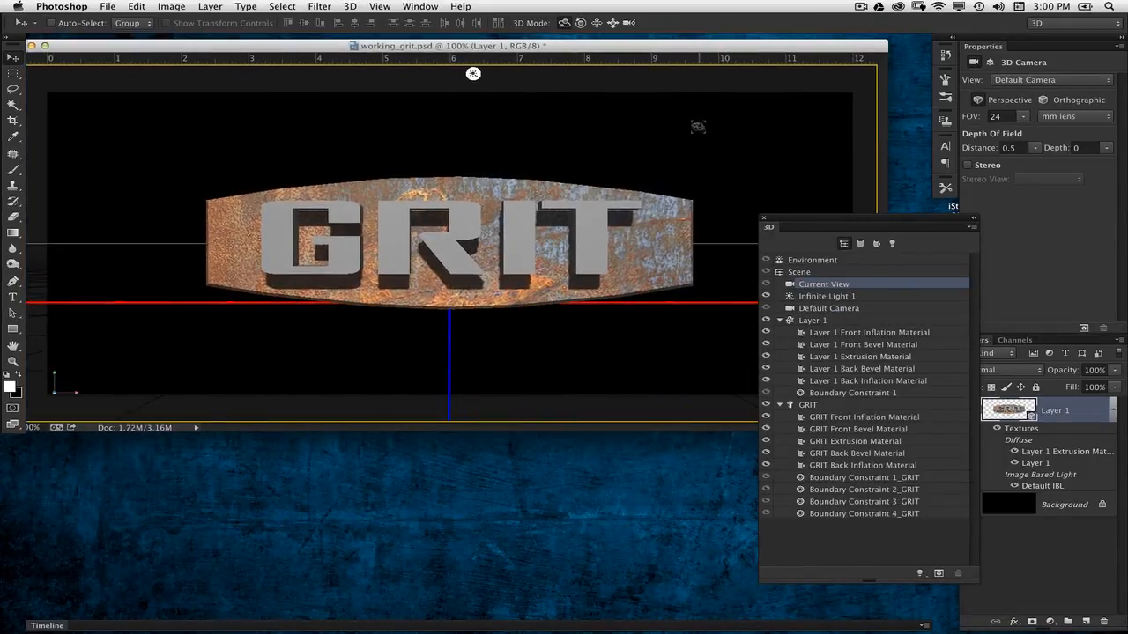
{"action": "left_click", "coordinate": [592, 235]}
{"action": "left_click_drag", "start_coordinate": [449, 240], "coordinate": [448, 238]}
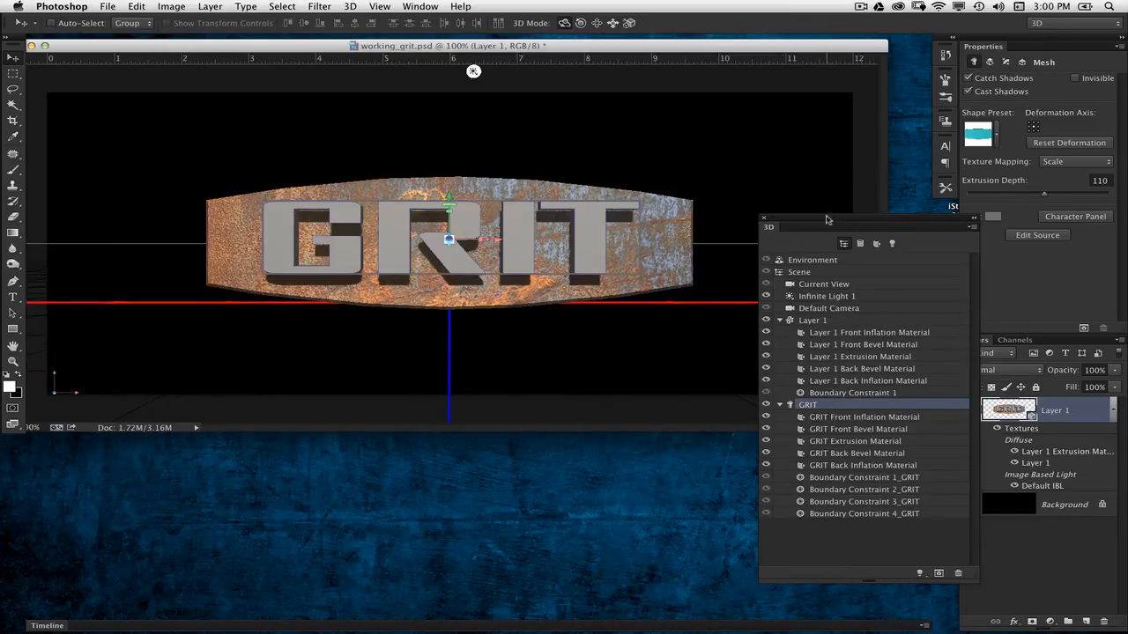
{"action": "left_click_drag", "start_coordinate": [826, 219], "coordinate": [788, 164]}
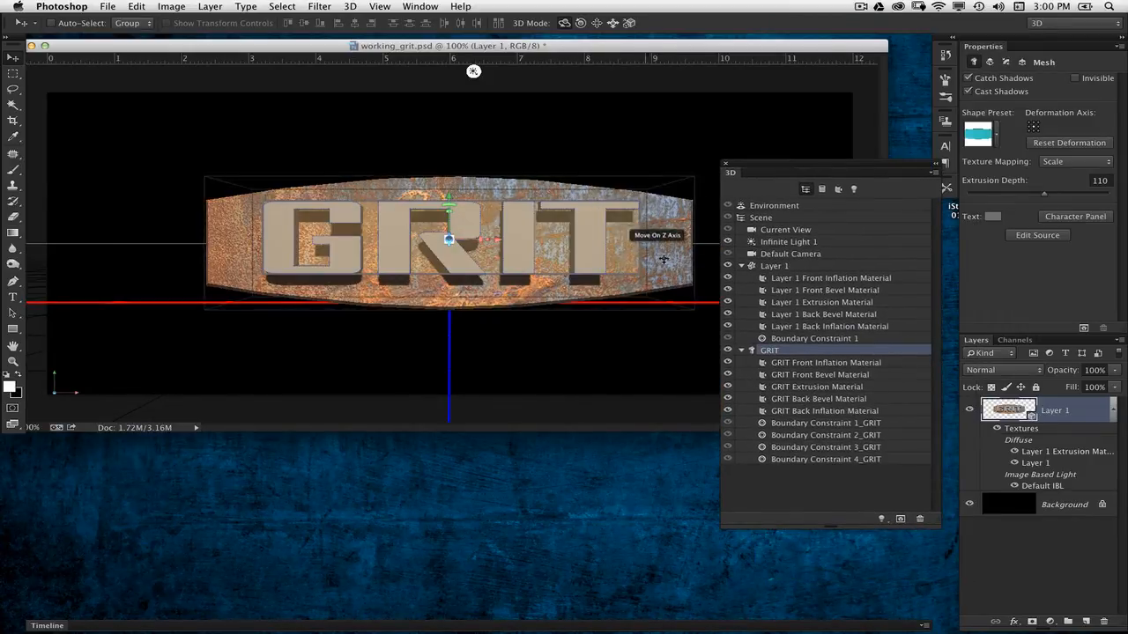
{"action": "left_click", "coordinate": [812, 363]}
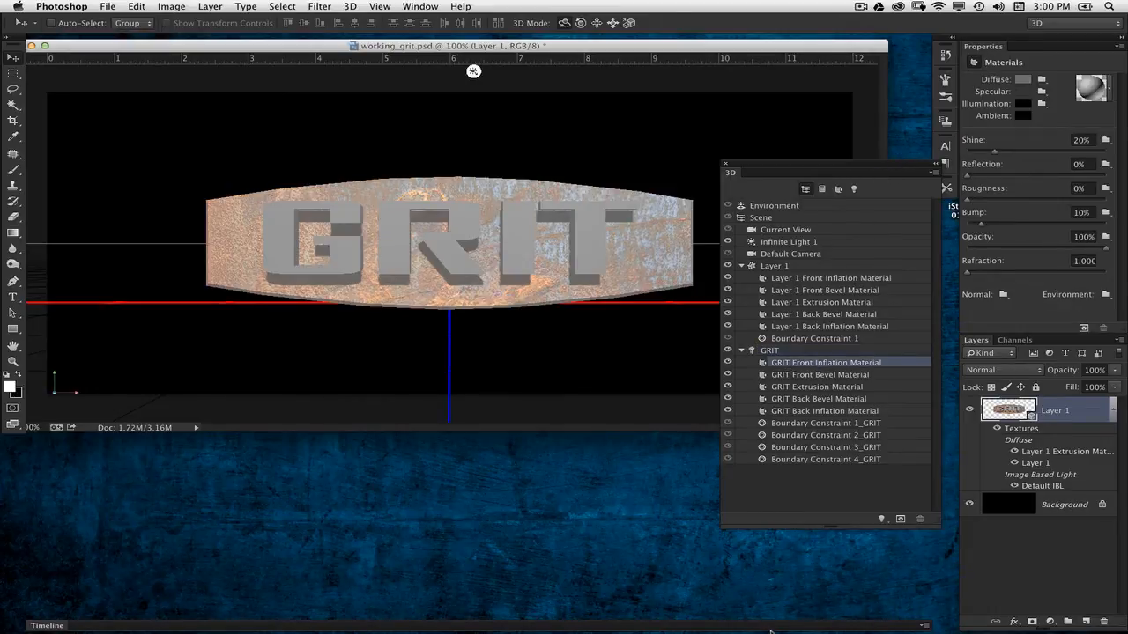
{"action": "left_click_drag", "start_coordinate": [816, 171], "coordinate": [785, 163]}
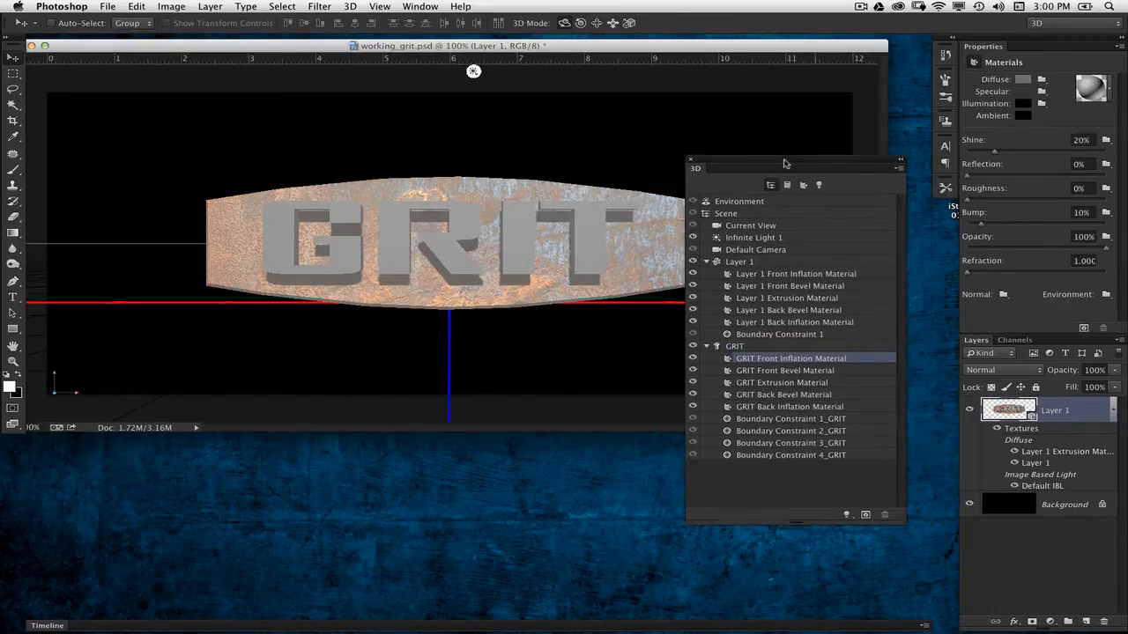
Copy the entire scratched metal image Fotolia_31587535_Subscription_XL copy.jpg to the clipboard and minimize its document
{"action": "left_click", "coordinate": [731, 622]}
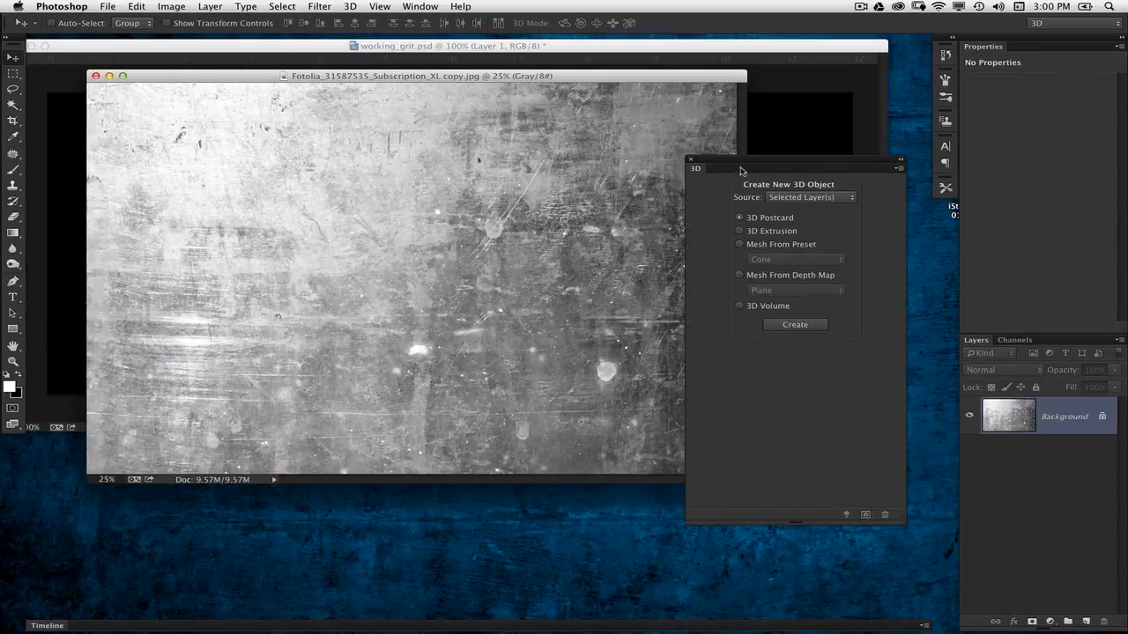
{"action": "left_click_drag", "start_coordinate": [731, 165], "coordinate": [792, 197]}
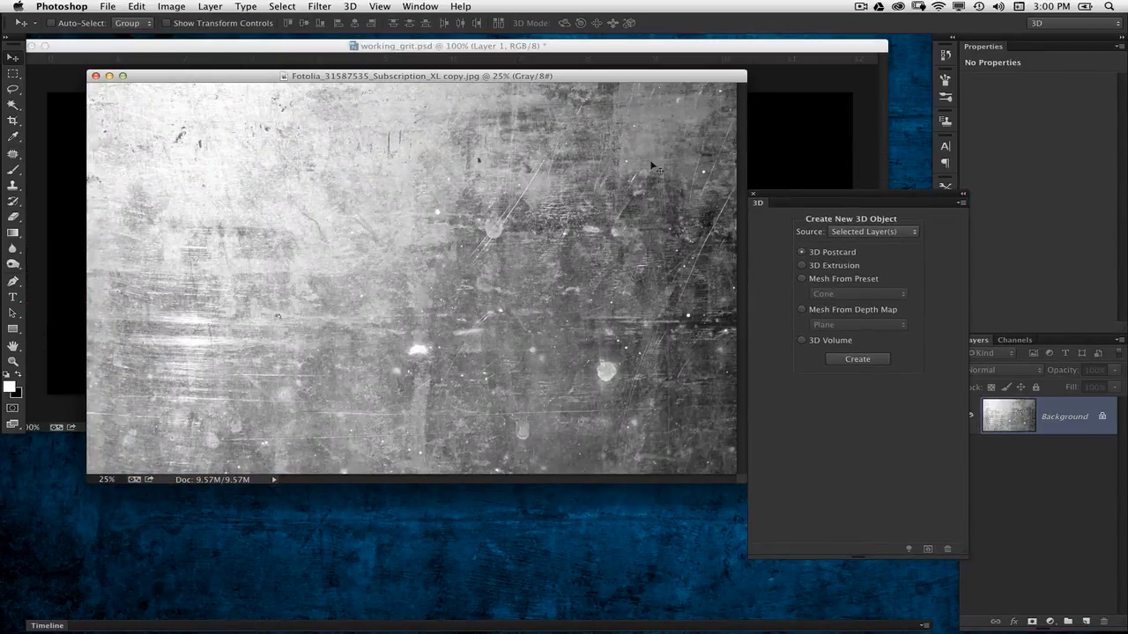
{"action": "left_click_drag", "start_coordinate": [577, 77], "coordinate": [552, 83]}
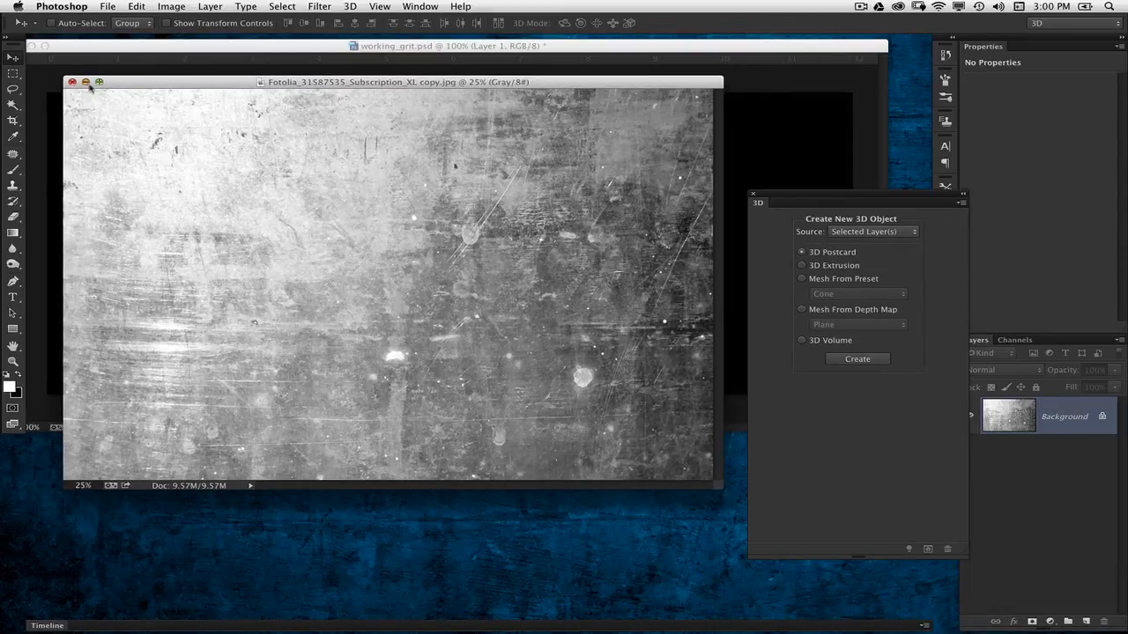
{"action": "left_click_drag", "start_coordinate": [255, 89], "coordinate": [254, 95]}
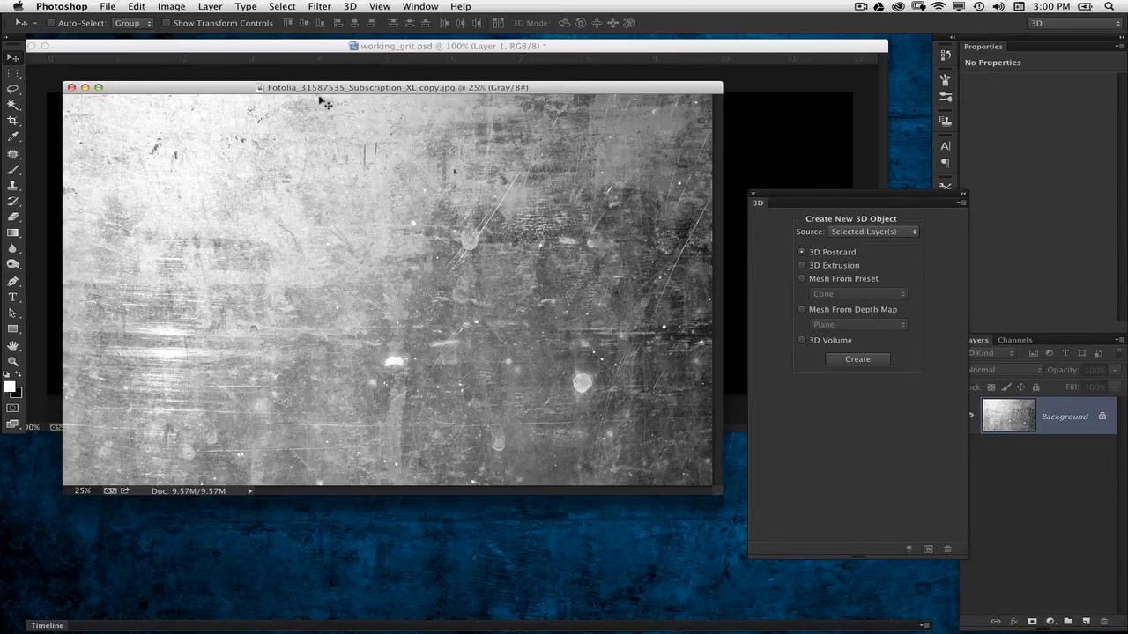
{"action": "left_click", "coordinate": [108, 6]}
{"action": "left_click", "coordinate": [348, 113]}
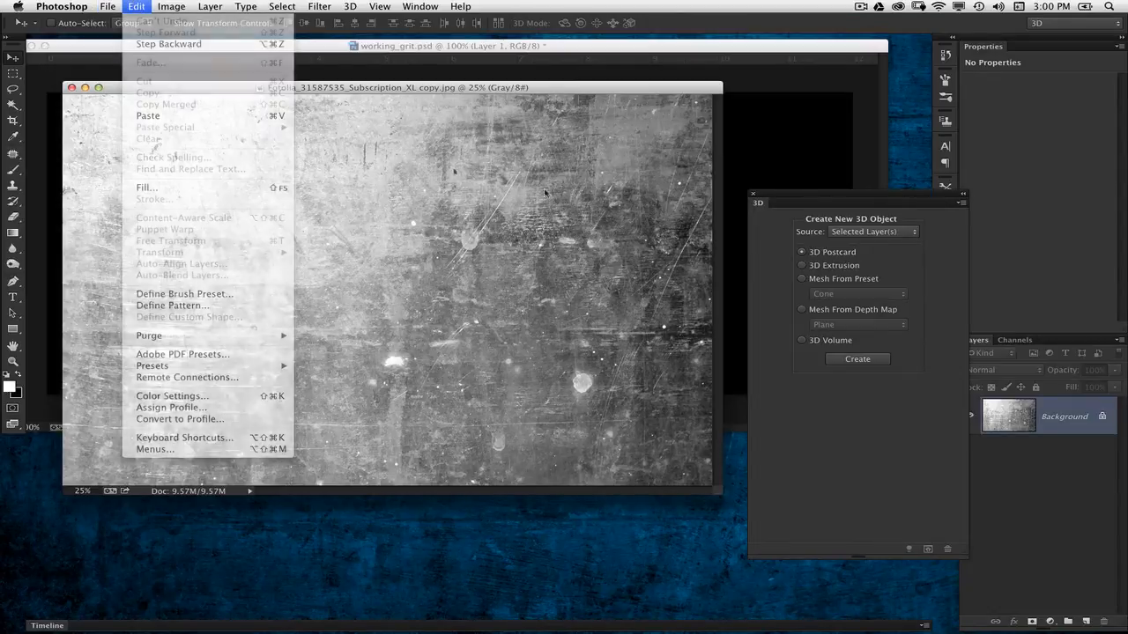
{"action": "key", "text": "super+a"}
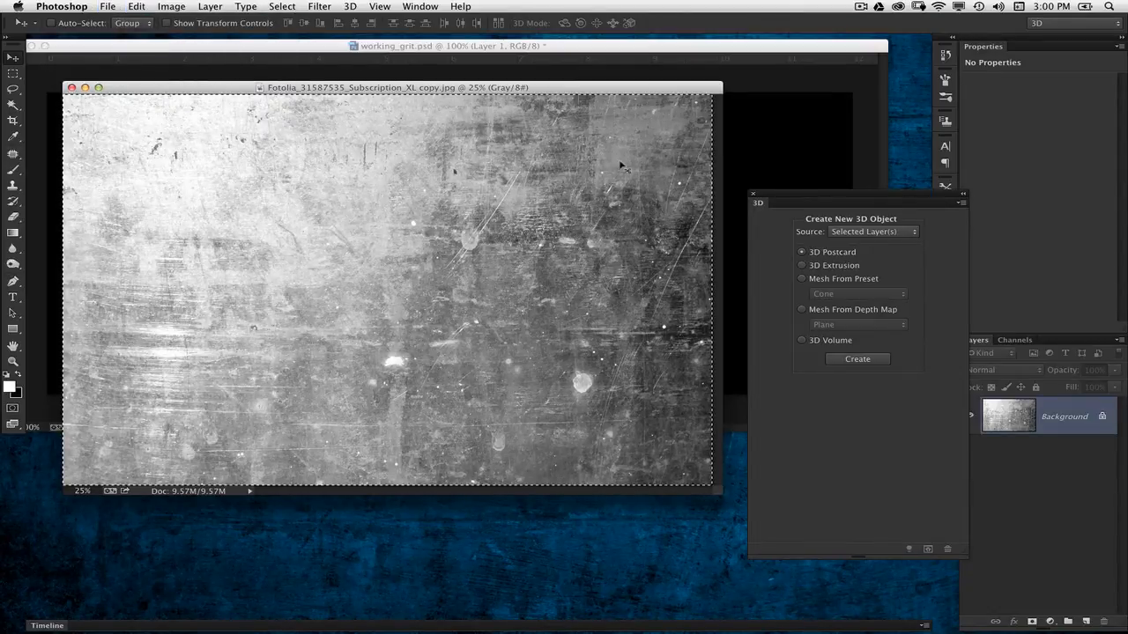
{"action": "key", "text": "super+c"}
{"action": "left_click", "coordinate": [86, 87]}
Create a new 3872 x 2592 pixel grayscale diffuse texture for the GRIT front inflation material, using the Clipboard preset
{"action": "mouse_move", "coordinate": [503, 631]}
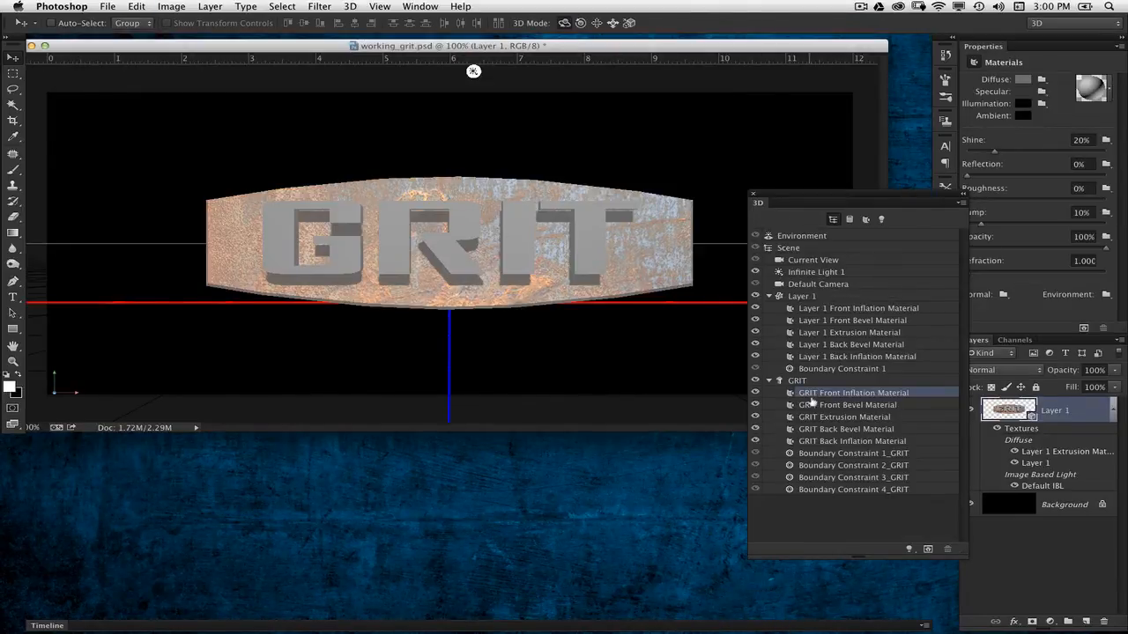
{"action": "left_click_drag", "start_coordinate": [881, 196], "coordinate": [931, 82]}
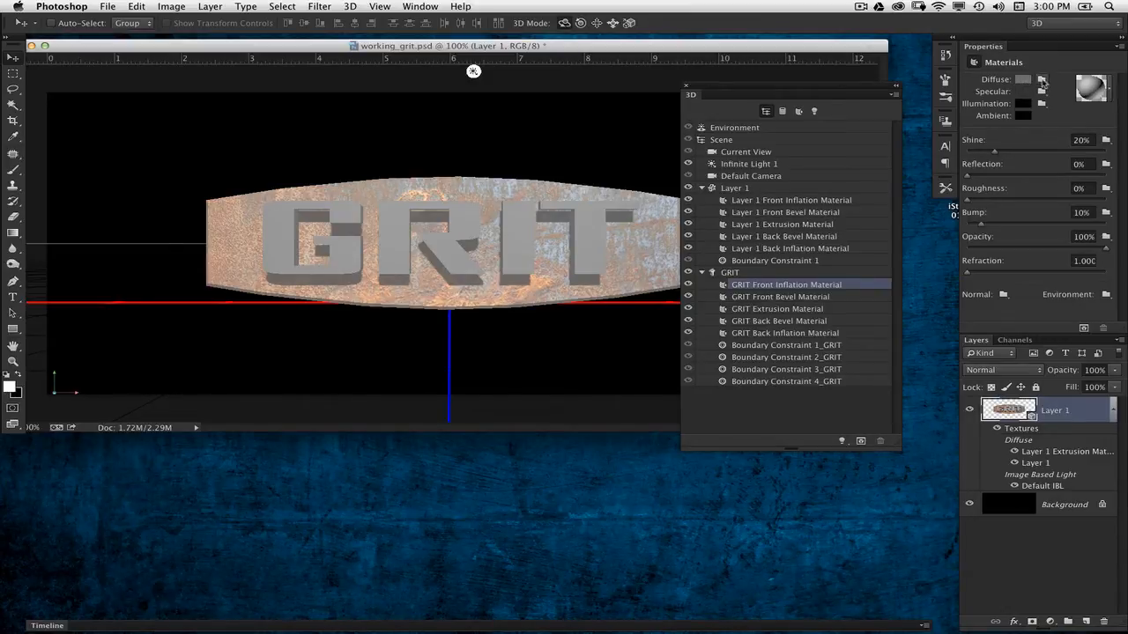
{"action": "left_click", "coordinate": [1042, 80]}
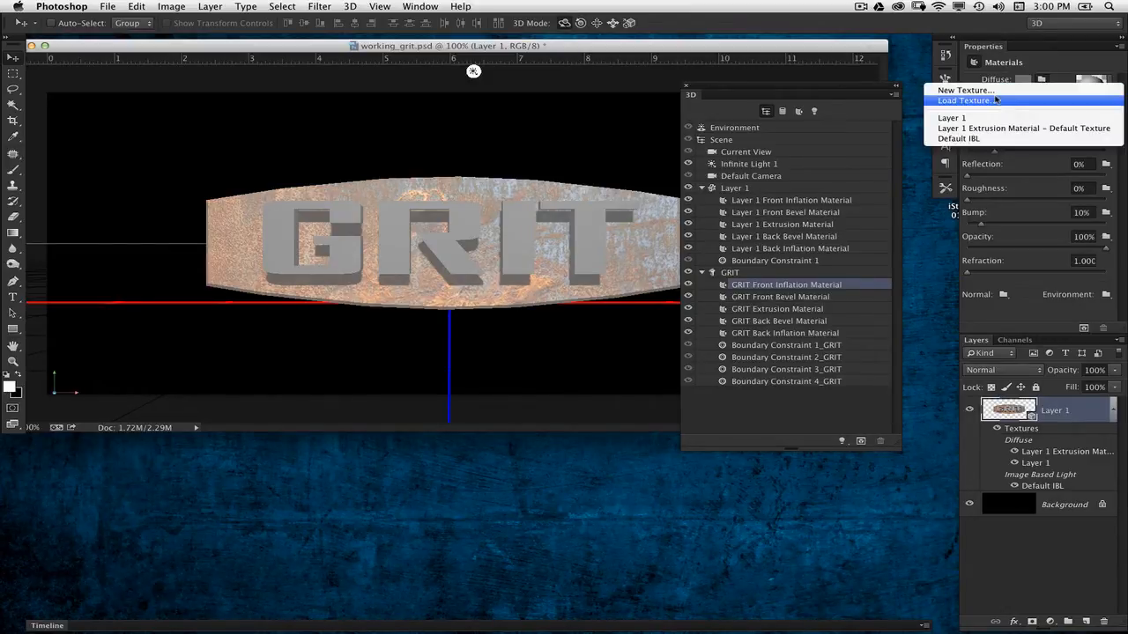
{"action": "left_click", "coordinate": [1063, 121]}
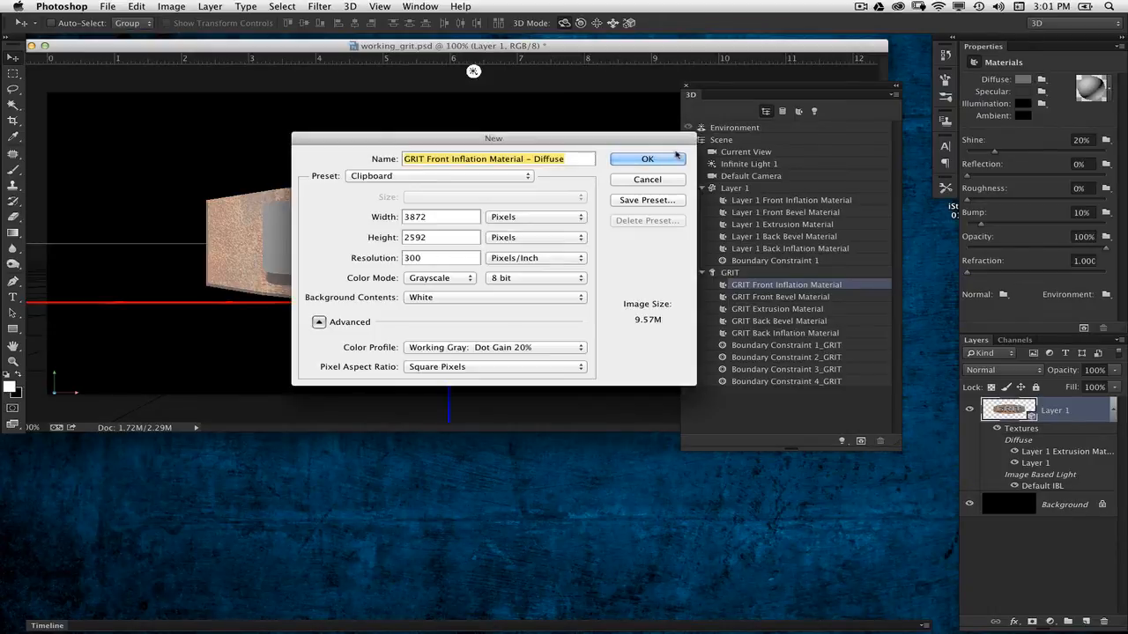
{"action": "left_click", "coordinate": [647, 157]}
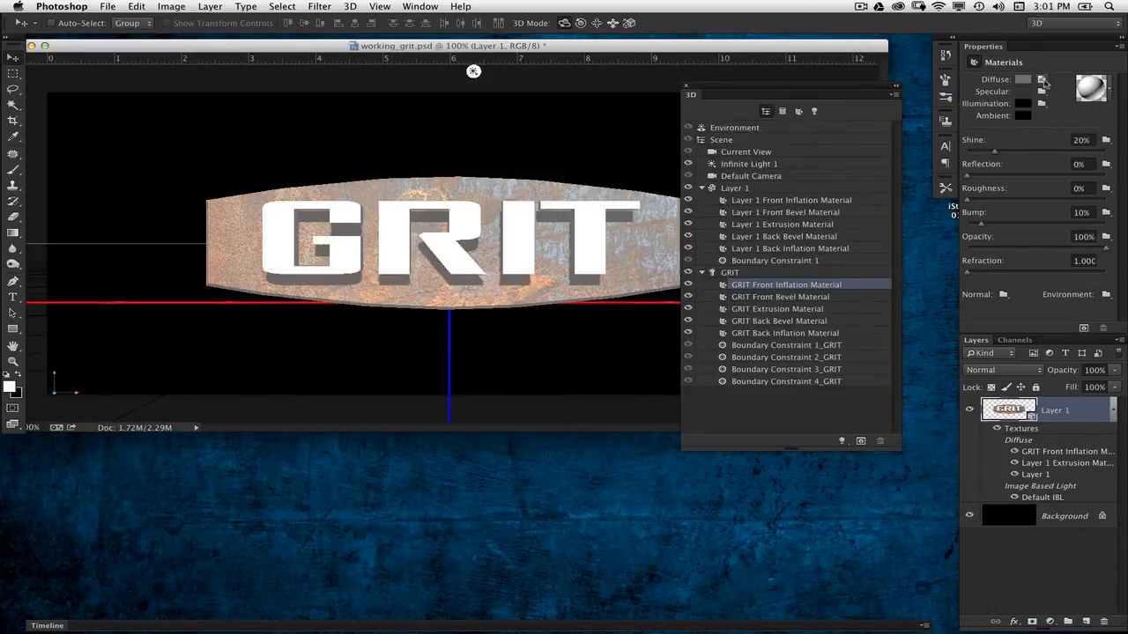
Paste the copied scratched metal into the GRIT front inflation diffuse texture, then save and close the texture
{"action": "left_click", "coordinate": [1043, 81]}
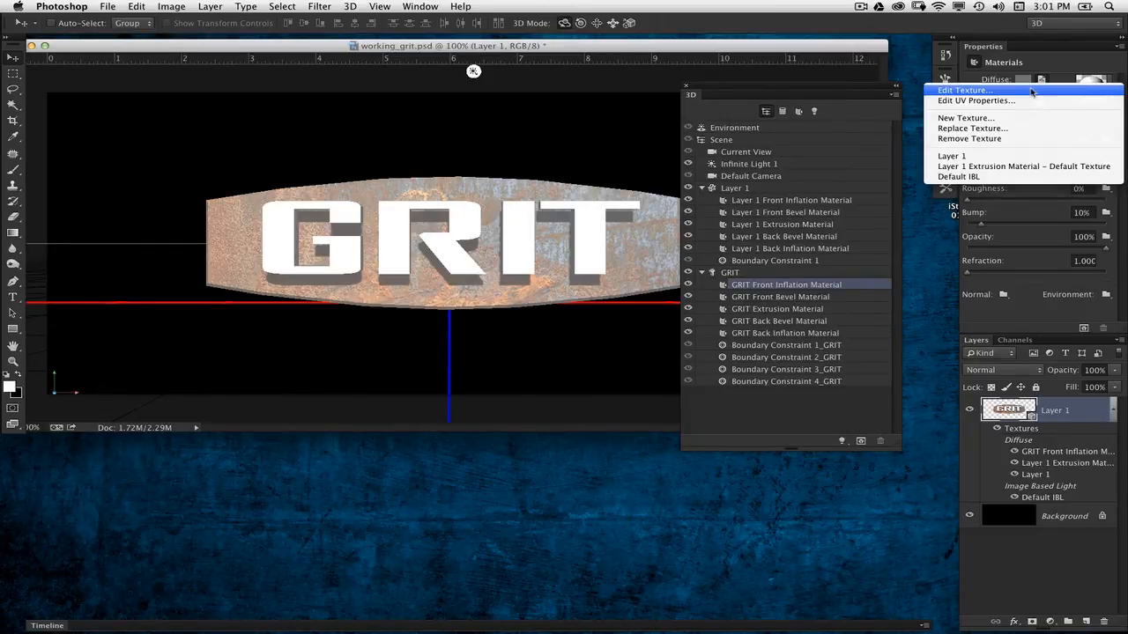
{"action": "left_click", "coordinate": [1031, 92]}
{"action": "key", "text": "super+v"}
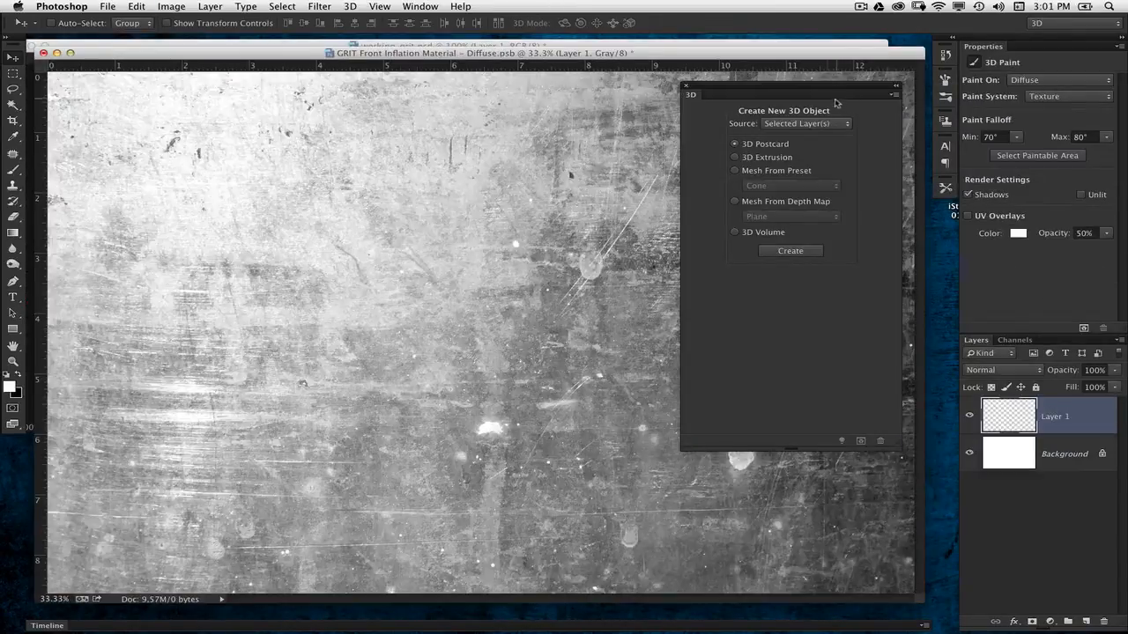
{"action": "key", "text": "super+w"}
{"action": "key", "text": "Return"}
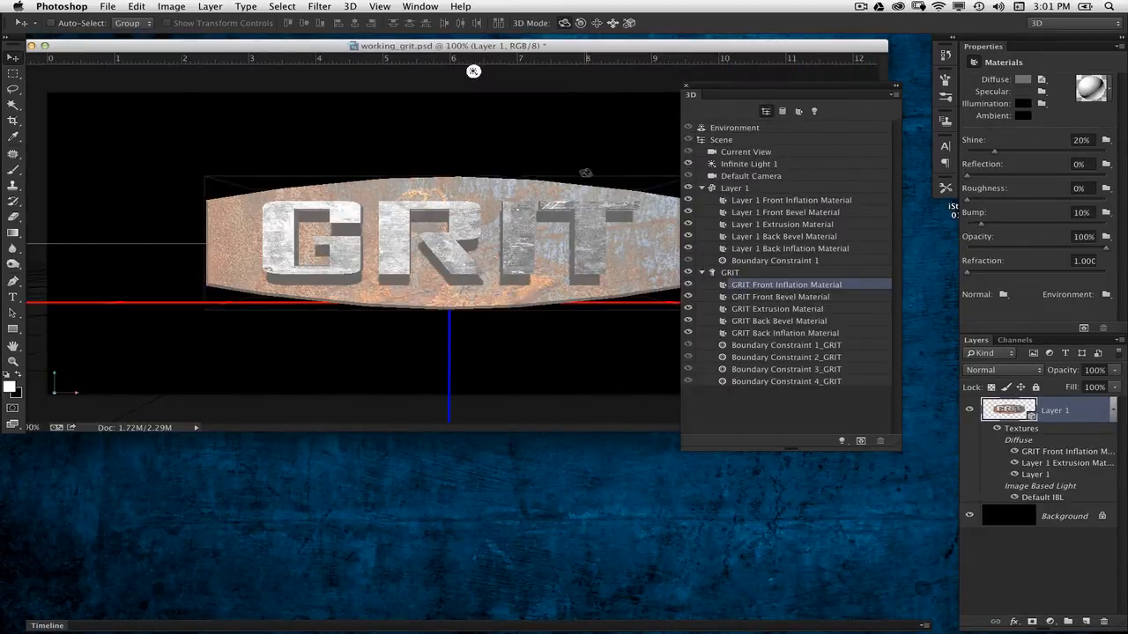
Orbit the scene to examine the untextured sides of the GRIT letters, and undo the view change
{"action": "left_click", "coordinate": [663, 155]}
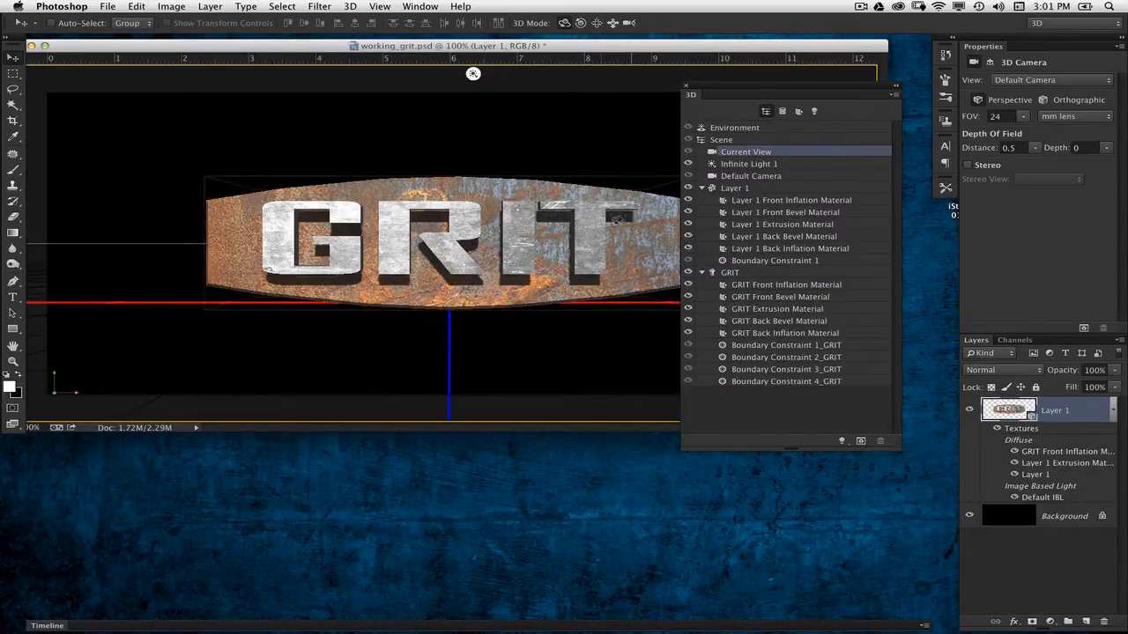
{"action": "left_click_drag", "start_coordinate": [629, 159], "coordinate": [547, 254]}
{"action": "key", "text": "super+z"}
Apply the existing GRIT Front Inflation Material - Diffuse texture to the GRIT extrusion material and check the letter sides
{"action": "left_click", "coordinate": [772, 225]}
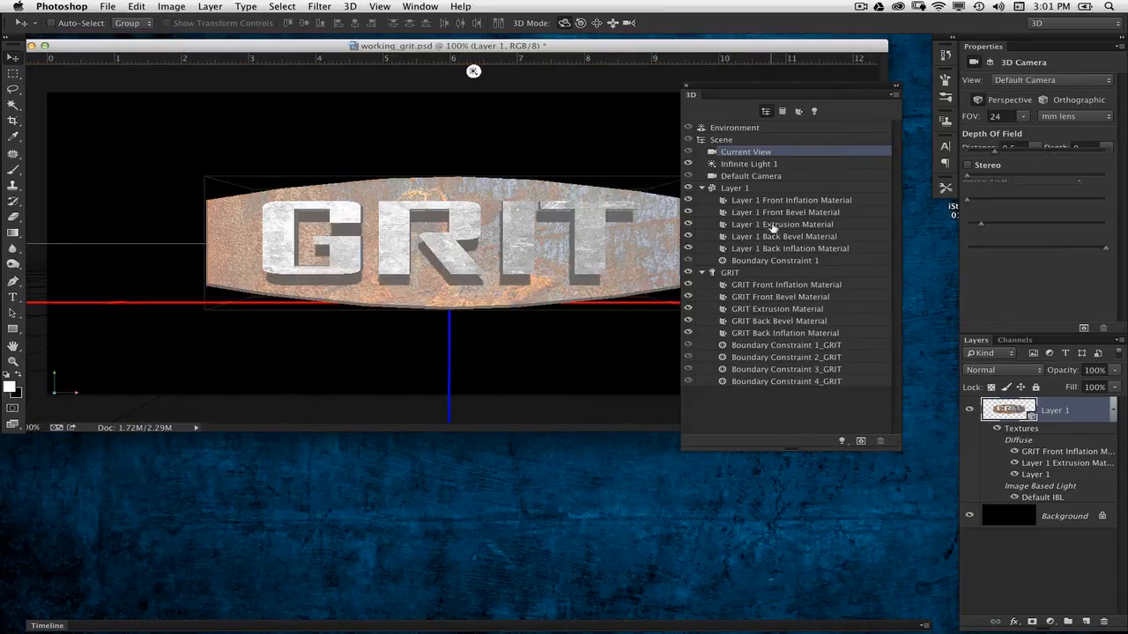
{"action": "left_click", "coordinate": [788, 309]}
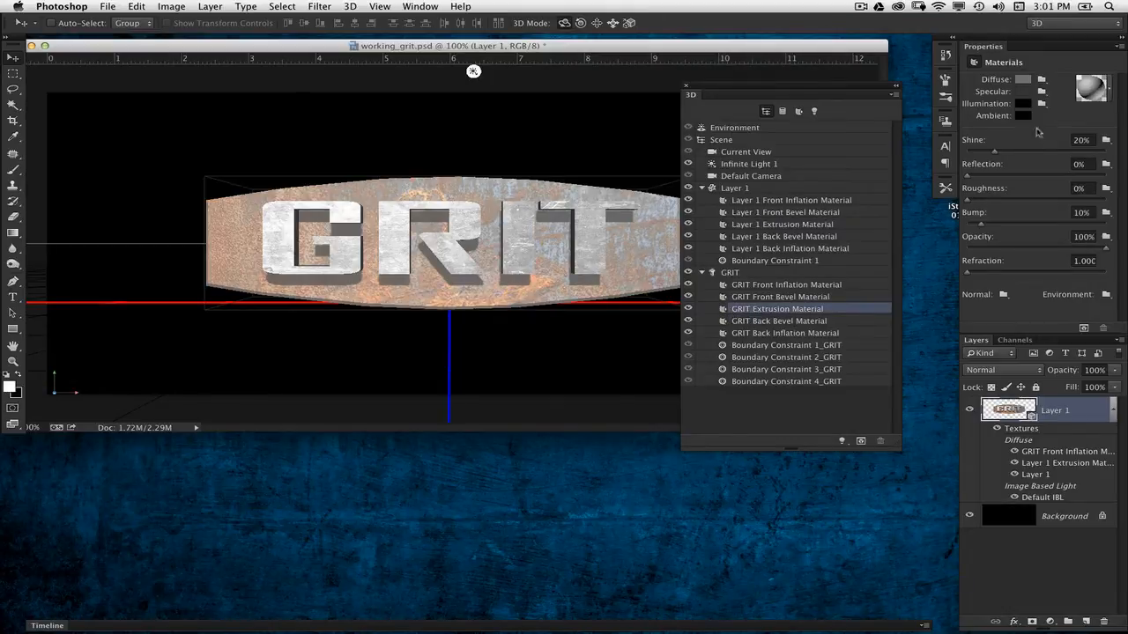
{"action": "left_click", "coordinate": [1042, 80]}
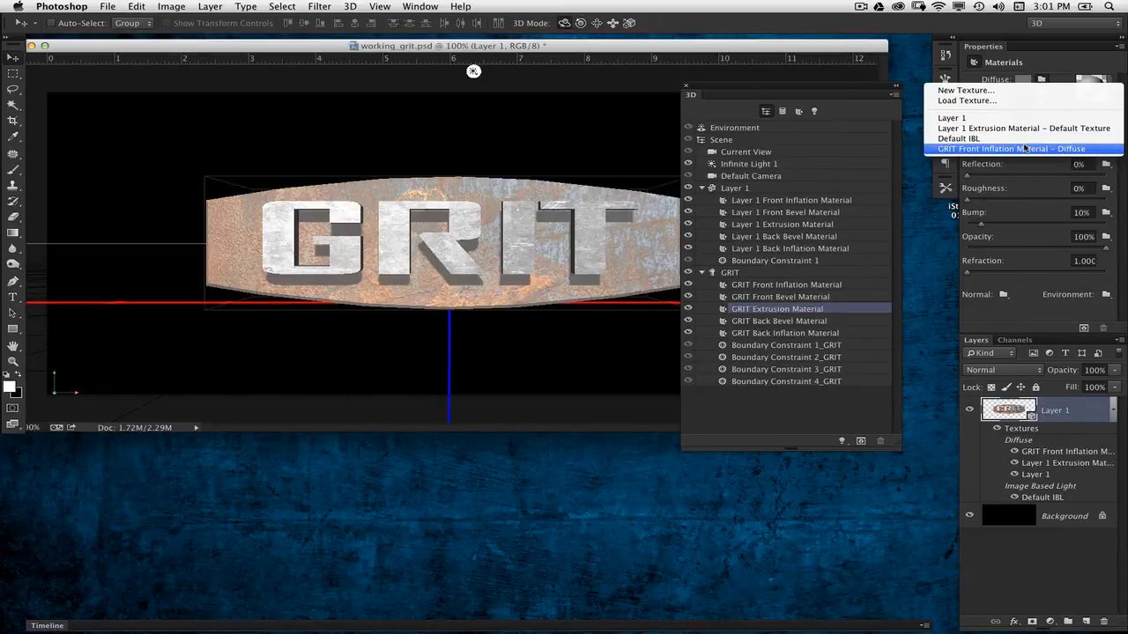
{"action": "left_click", "coordinate": [992, 149]}
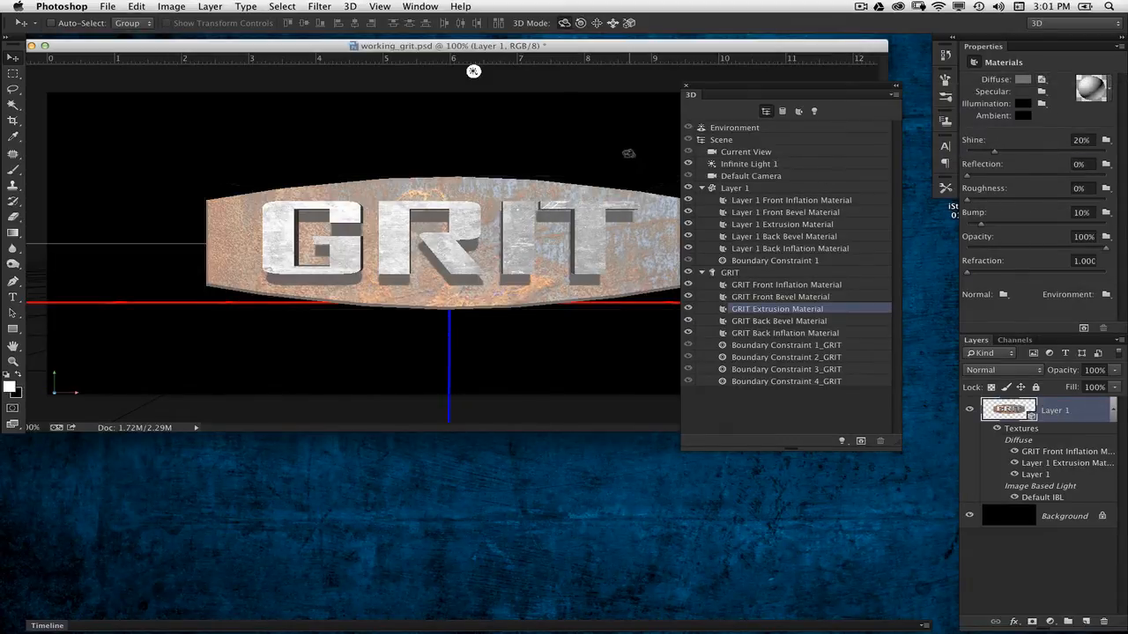
{"action": "left_click_drag", "start_coordinate": [629, 151], "coordinate": [652, 161]}
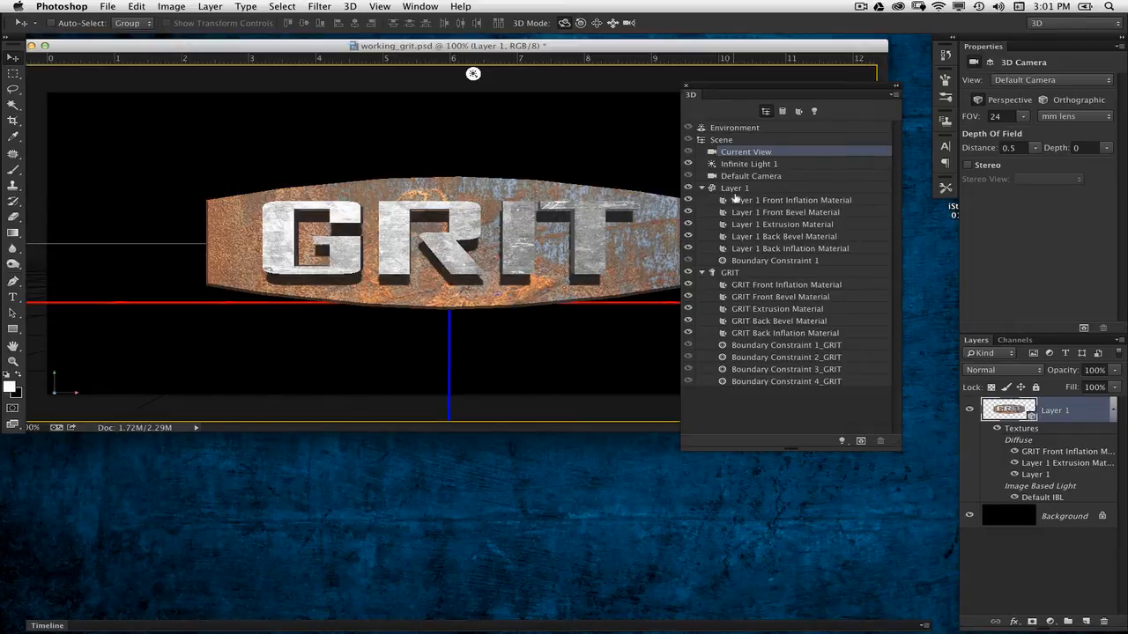
Examine the front cap bevel settings of the Layer 1 badge and the GRIT mesh
{"action": "left_click", "coordinate": [735, 188]}
{"action": "left_click", "coordinate": [1006, 61]}
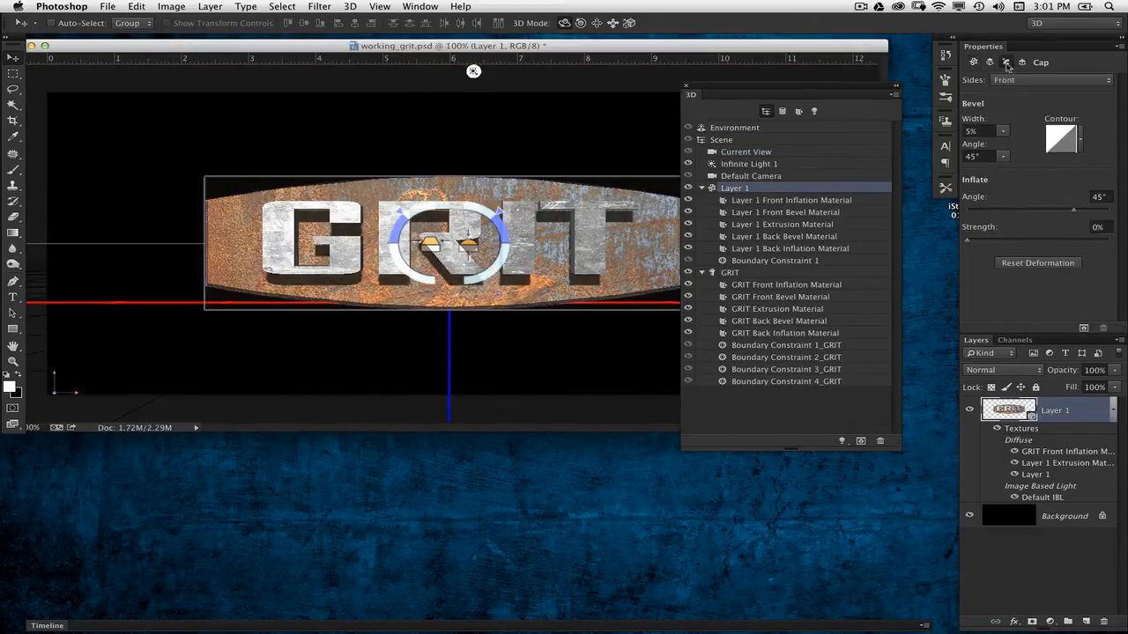
{"action": "left_click", "coordinate": [744, 275]}
{"action": "left_click", "coordinate": [1007, 63]}
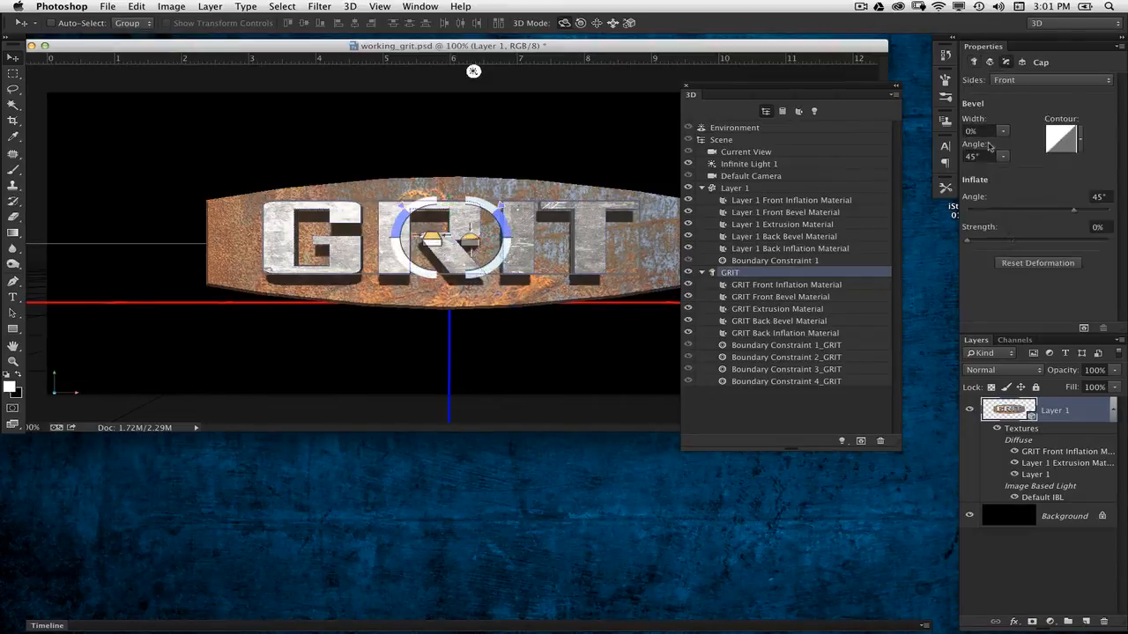
{"action": "left_click", "coordinate": [628, 134]}
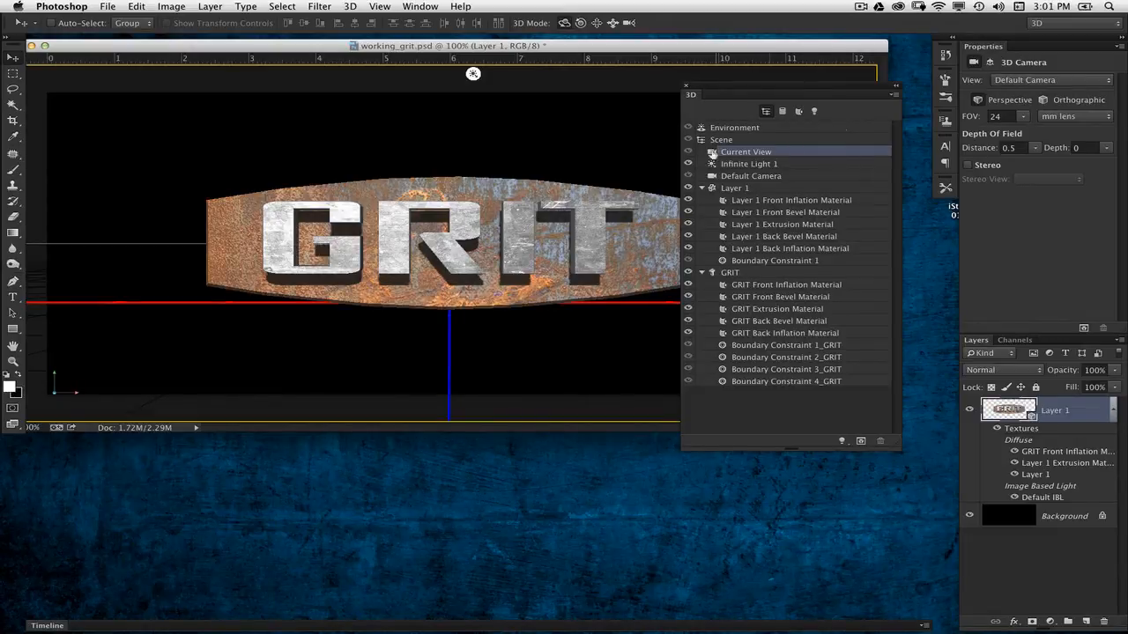
List only the scene's lights in a smaller 3D panel and turn off the Environment's image-based light (IBL)
{"action": "left_click", "coordinate": [813, 113]}
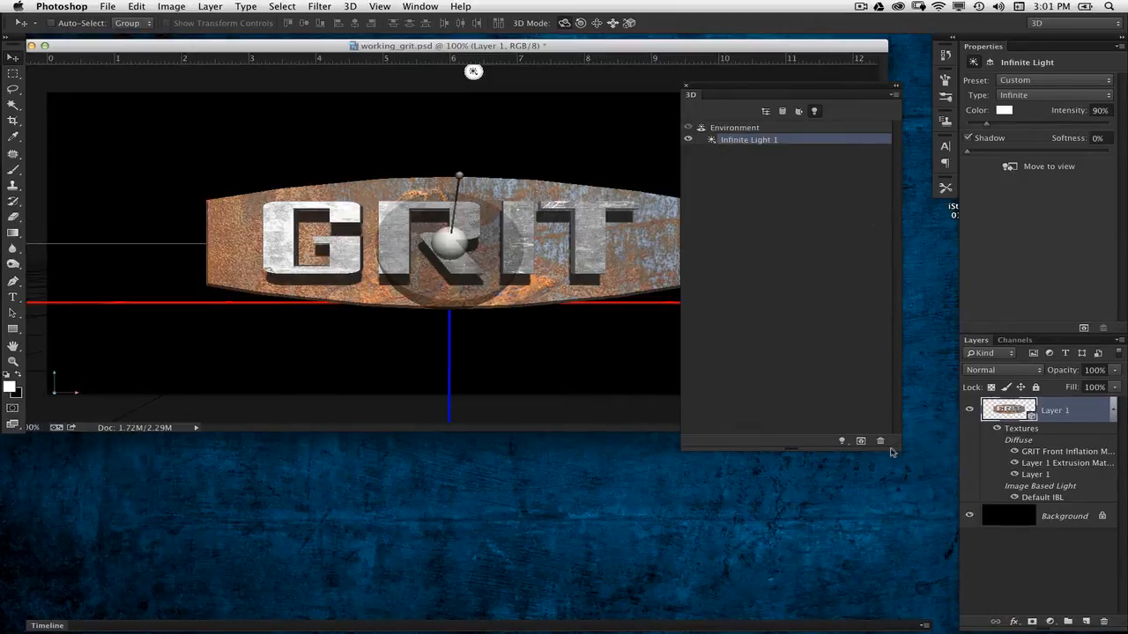
{"action": "left_click_drag", "start_coordinate": [892, 452], "coordinate": [863, 265]}
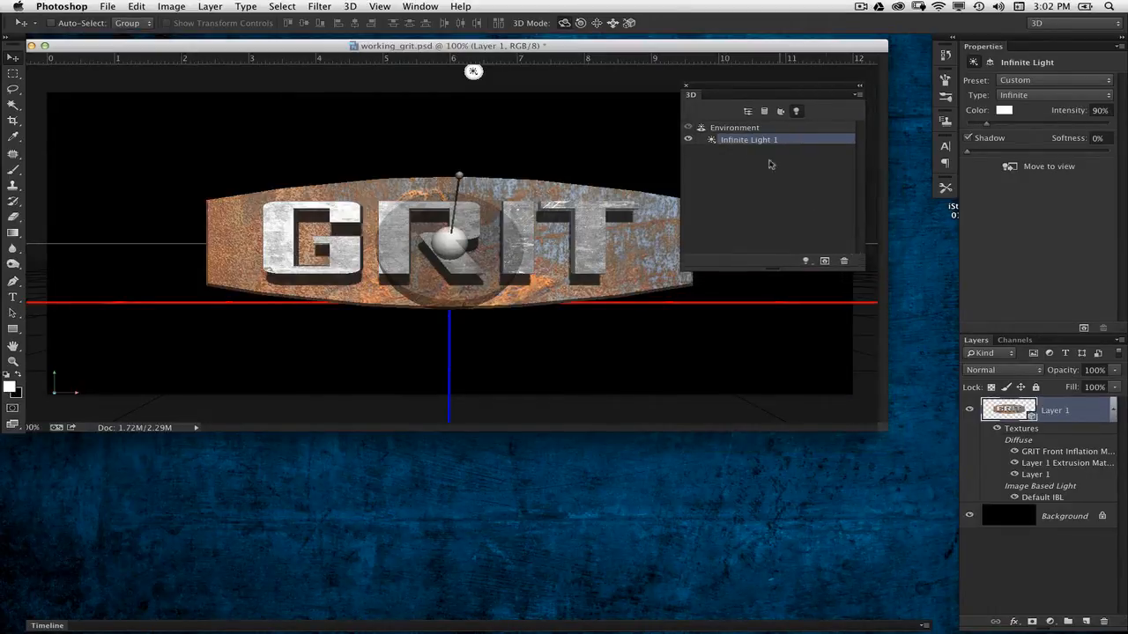
{"action": "left_click", "coordinate": [732, 129]}
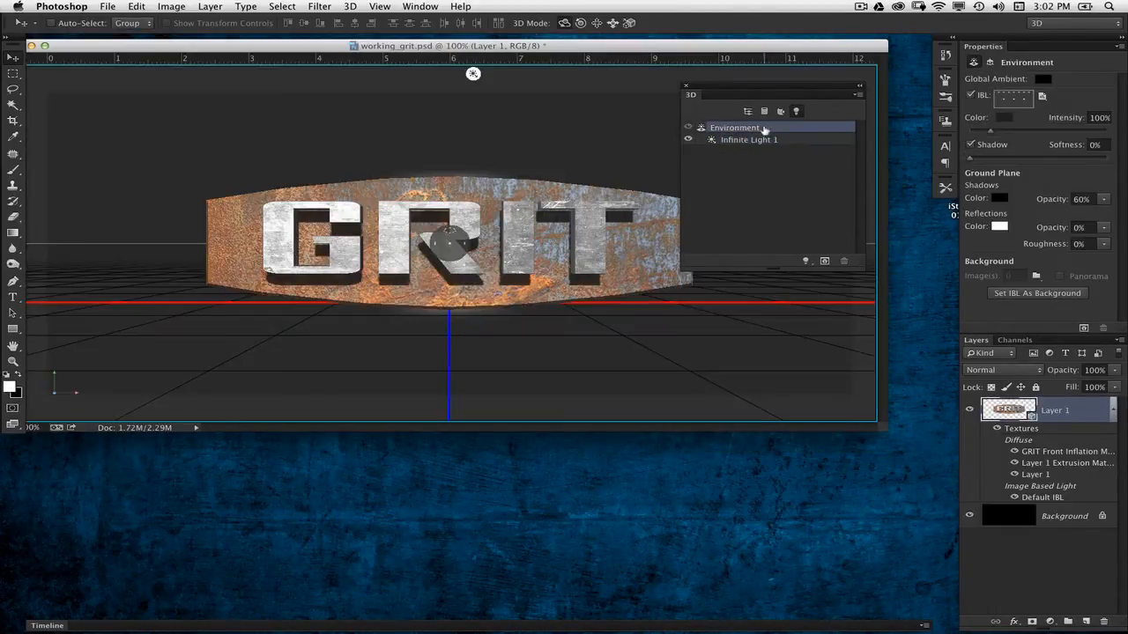
{"action": "left_click", "coordinate": [971, 95]}
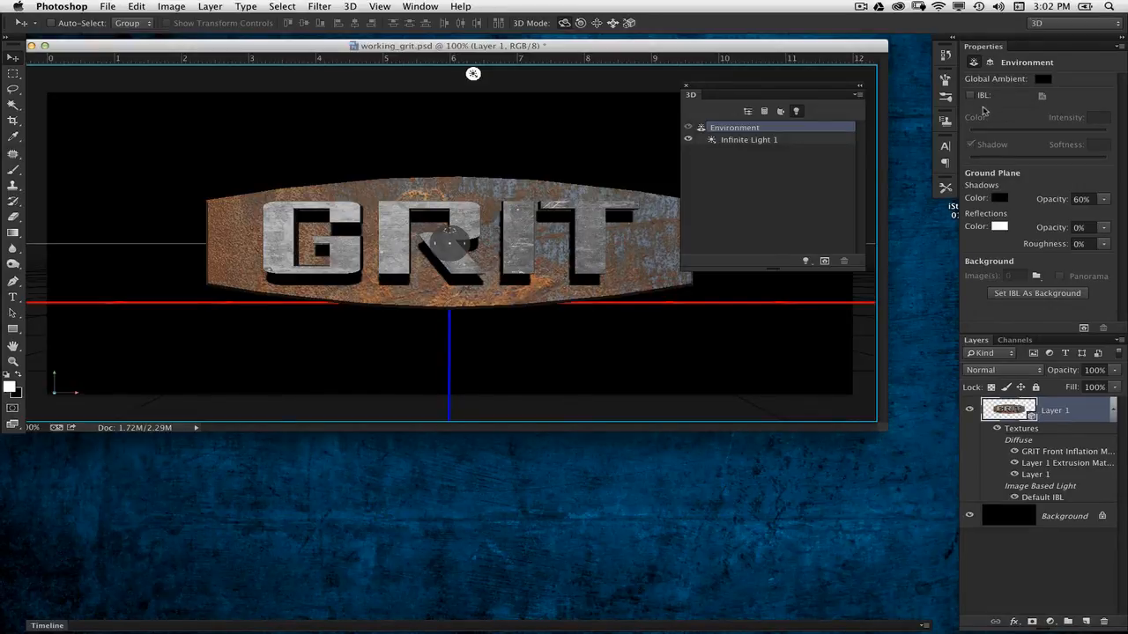
Change the scene's infinite light to a Point light
{"action": "left_click", "coordinate": [751, 141]}
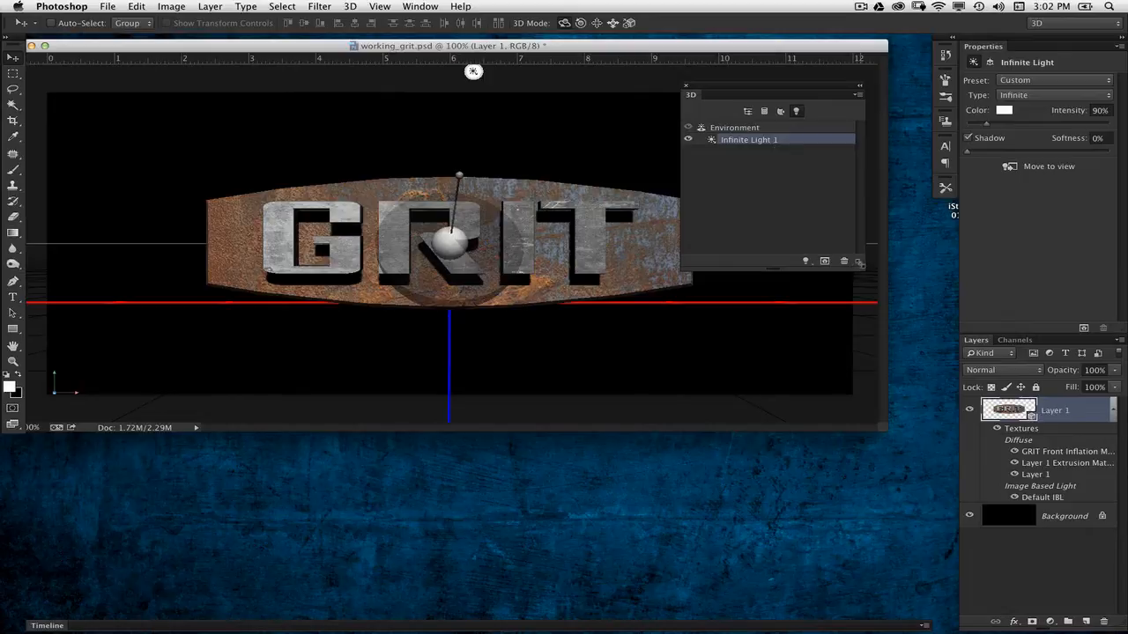
{"action": "left_click_drag", "start_coordinate": [862, 267], "coordinate": [878, 288]}
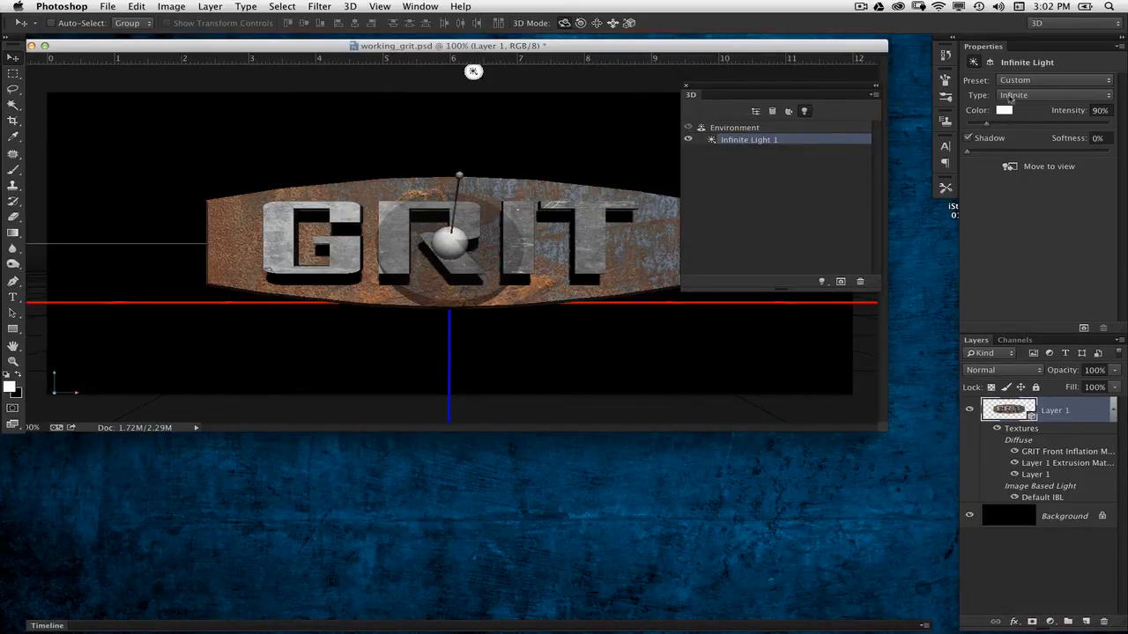
{"action": "left_click", "coordinate": [1010, 95]}
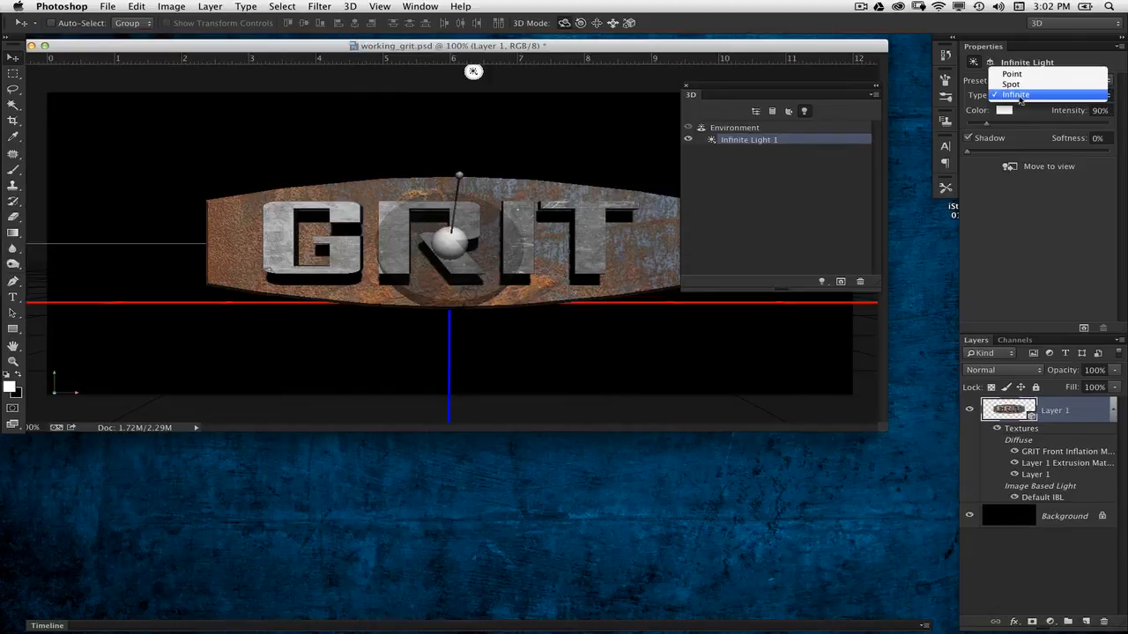
{"action": "left_click", "coordinate": [1030, 74]}
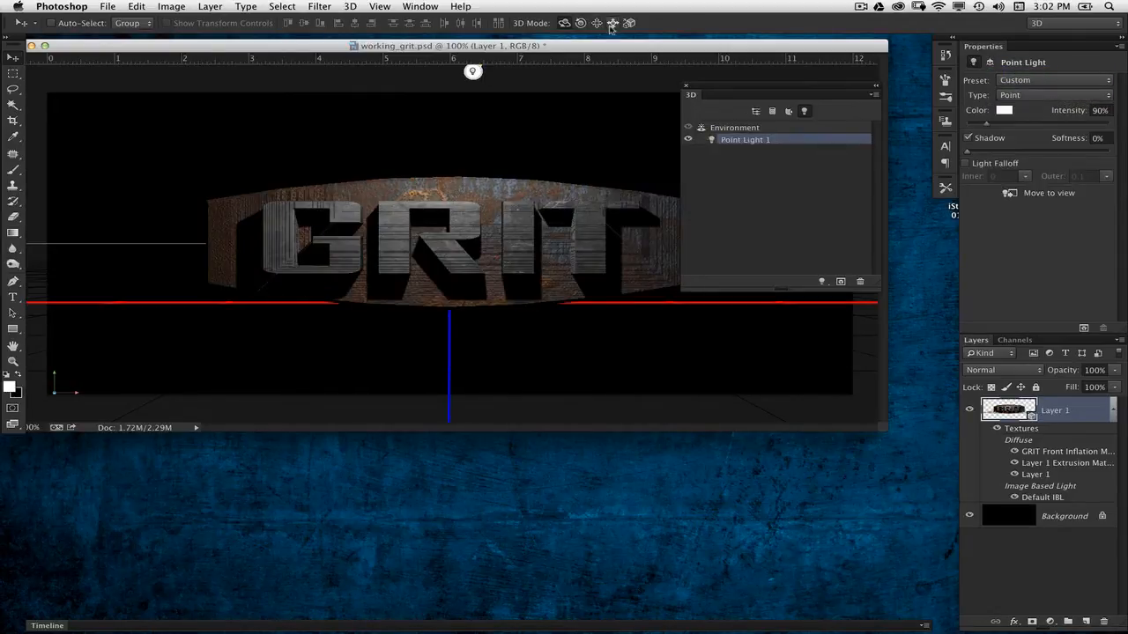
Reposition the point light in 3D space so that it sits in front of and above the badge's top centre
{"action": "left_click_drag", "start_coordinate": [709, 86], "coordinate": [849, 139]}
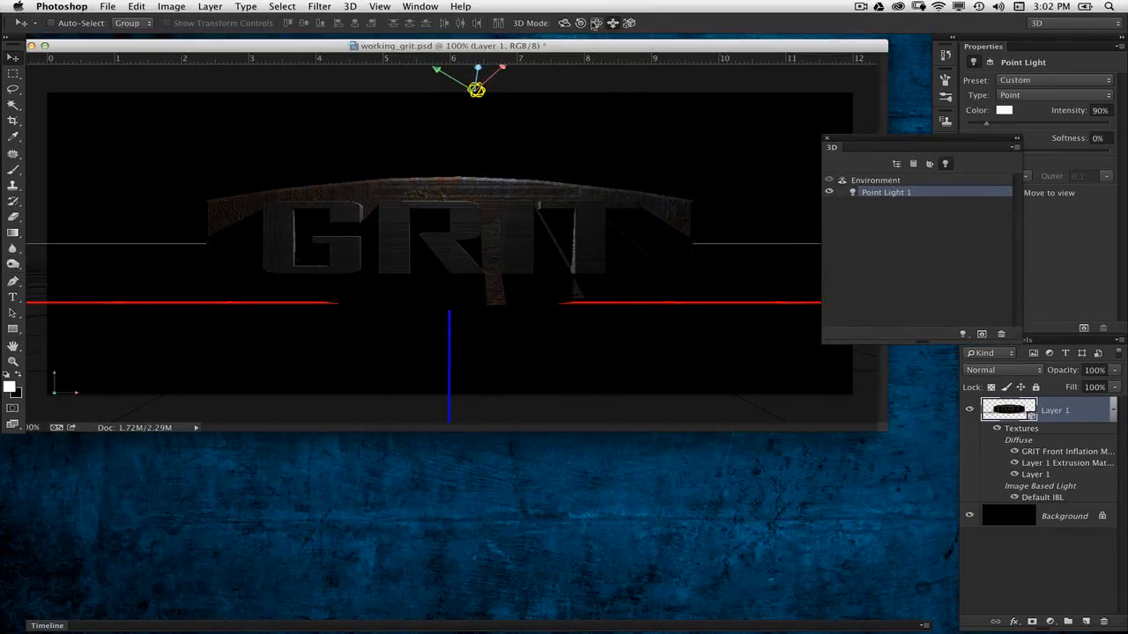
{"action": "left_click_drag", "start_coordinate": [623, 104], "coordinate": [640, 169]}
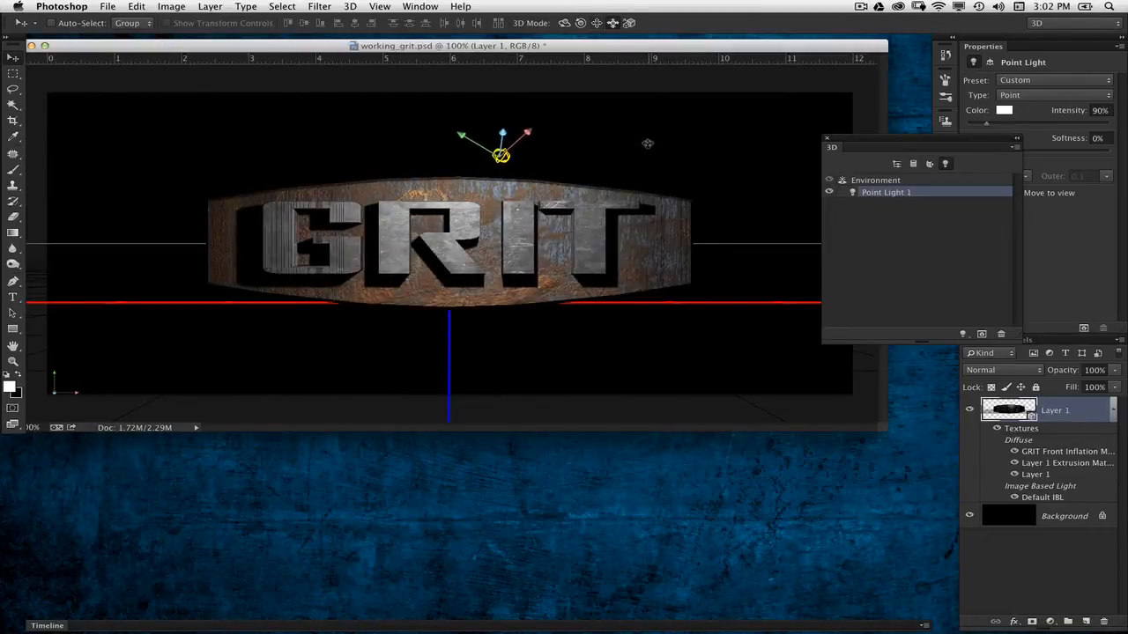
{"action": "left_click_drag", "start_coordinate": [612, 136], "coordinate": [604, 75]}
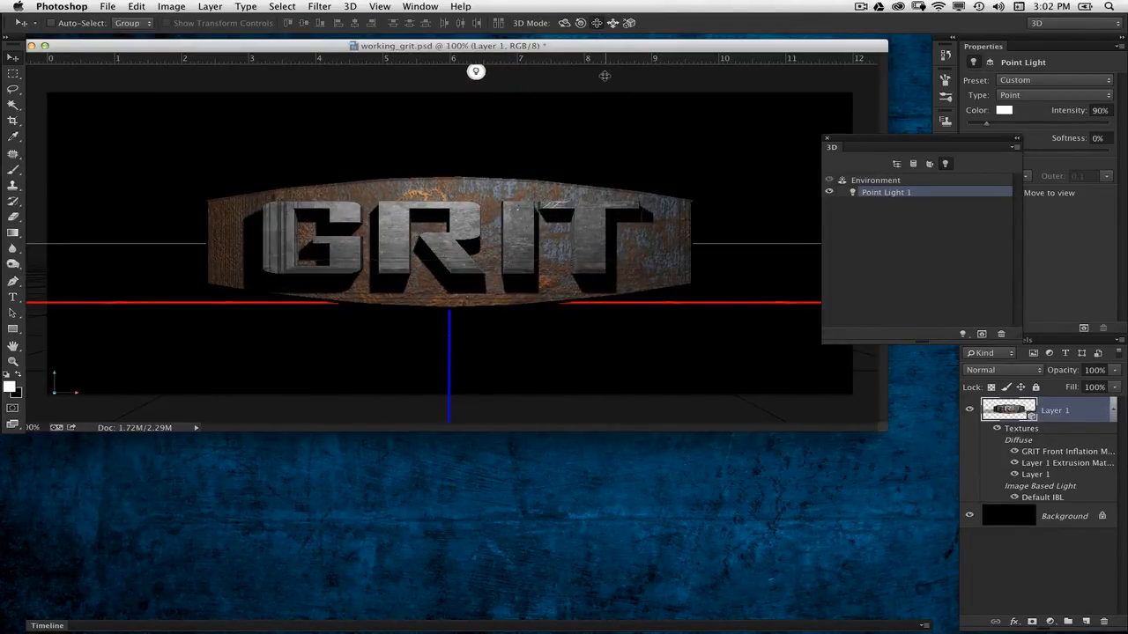
Set the Layer 1 Front Inflation Material to Shine 43%, Reflection 26% and Roughness 15%
{"action": "left_click_drag", "start_coordinate": [903, 147], "coordinate": [729, 104]}
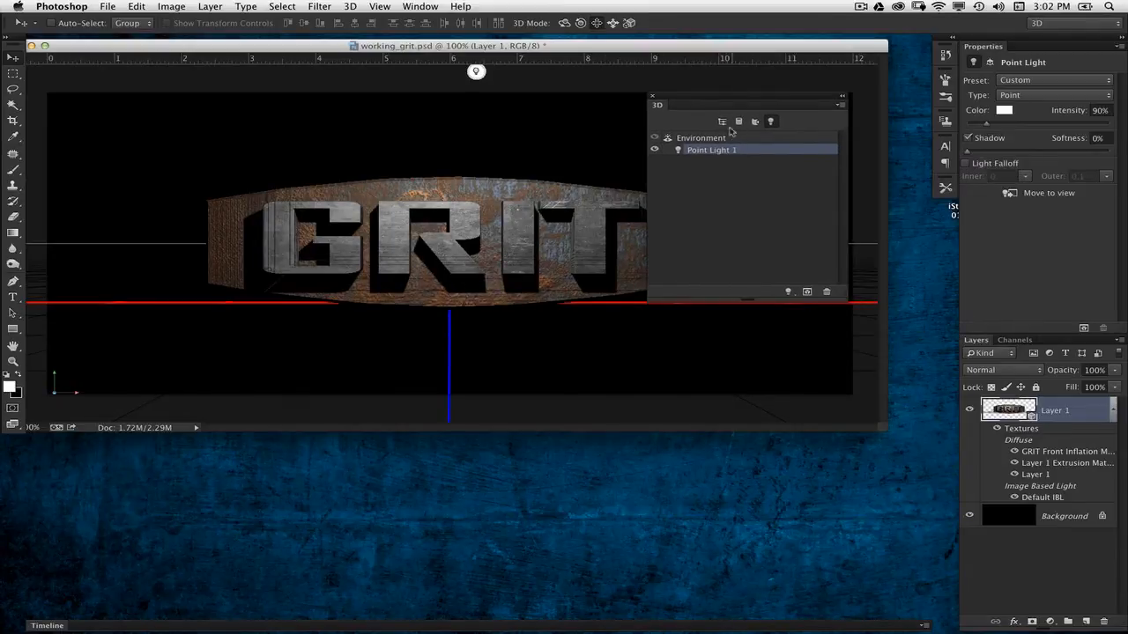
{"action": "left_click", "coordinate": [722, 121]}
{"action": "left_click_drag", "start_coordinate": [842, 293], "coordinate": [870, 420]}
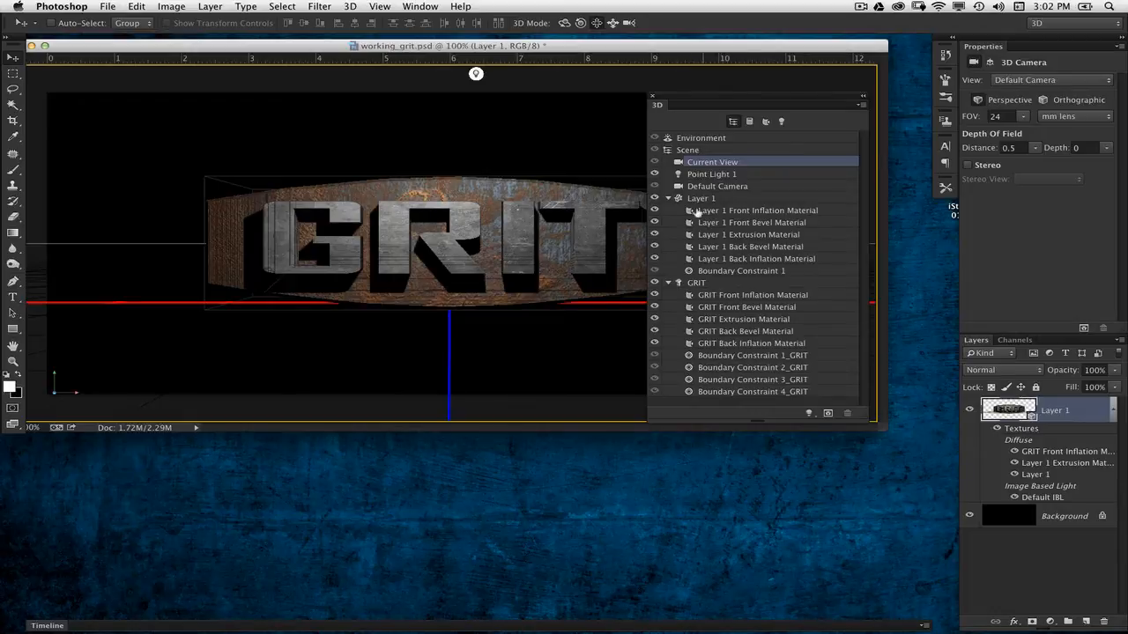
{"action": "left_click", "coordinate": [723, 211]}
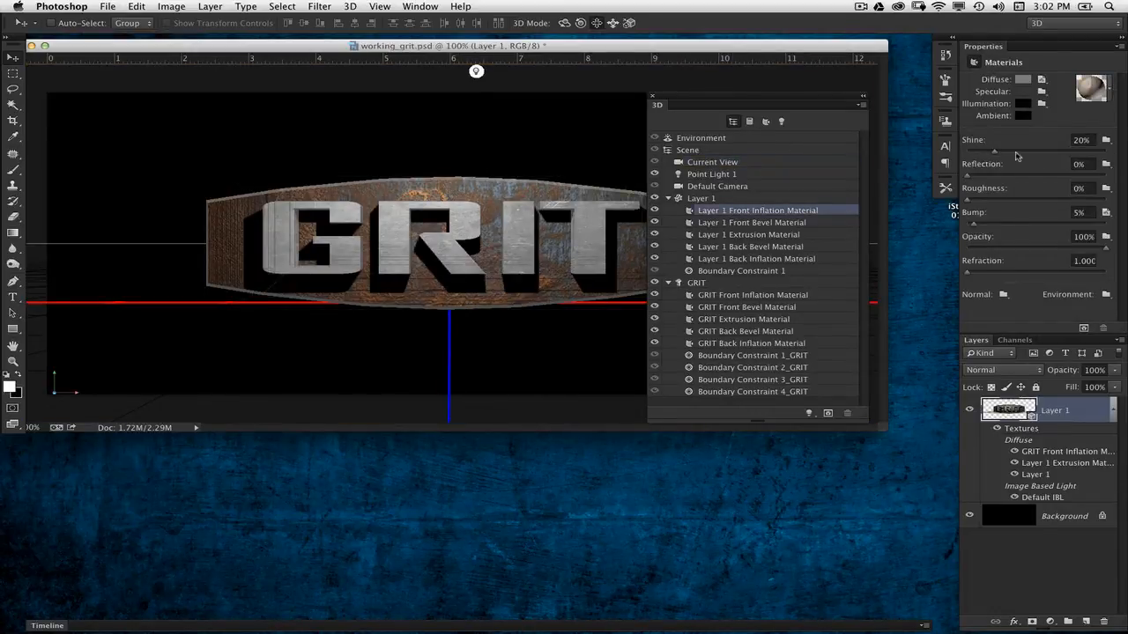
{"action": "left_click_drag", "start_coordinate": [1001, 155], "coordinate": [1015, 203]}
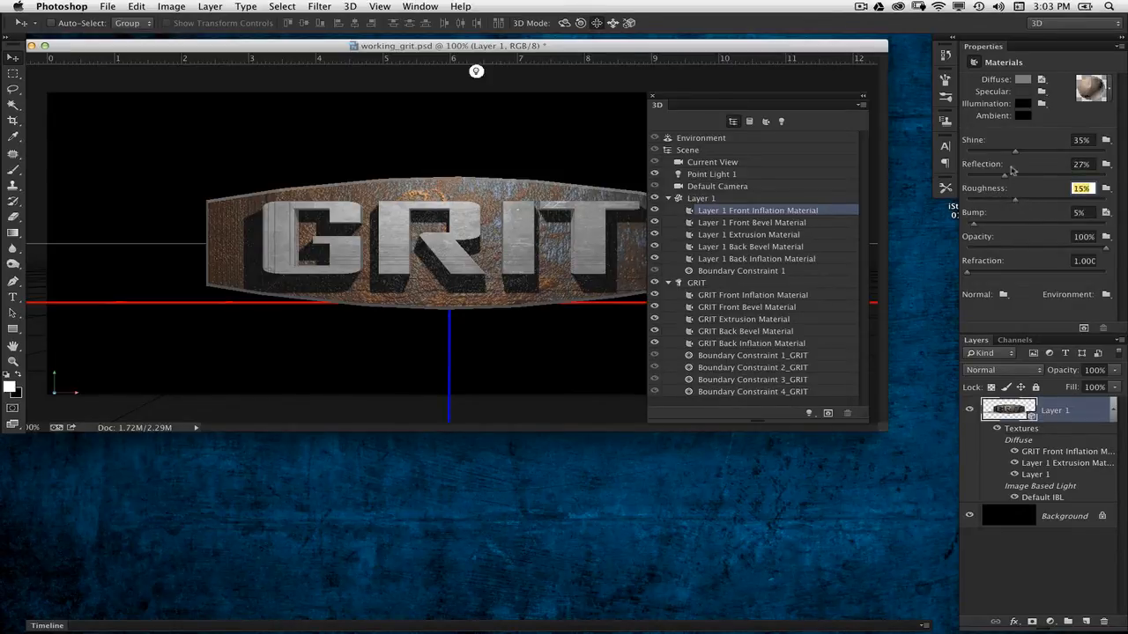
{"action": "mouse_move", "coordinate": [1014, 156]}
{"action": "left_mouse_down"}
{"action": "mouse_move", "coordinate": [1027, 156]}
{"action": "mouse_move", "coordinate": [1004, 176]}
{"action": "left_mouse_up"}
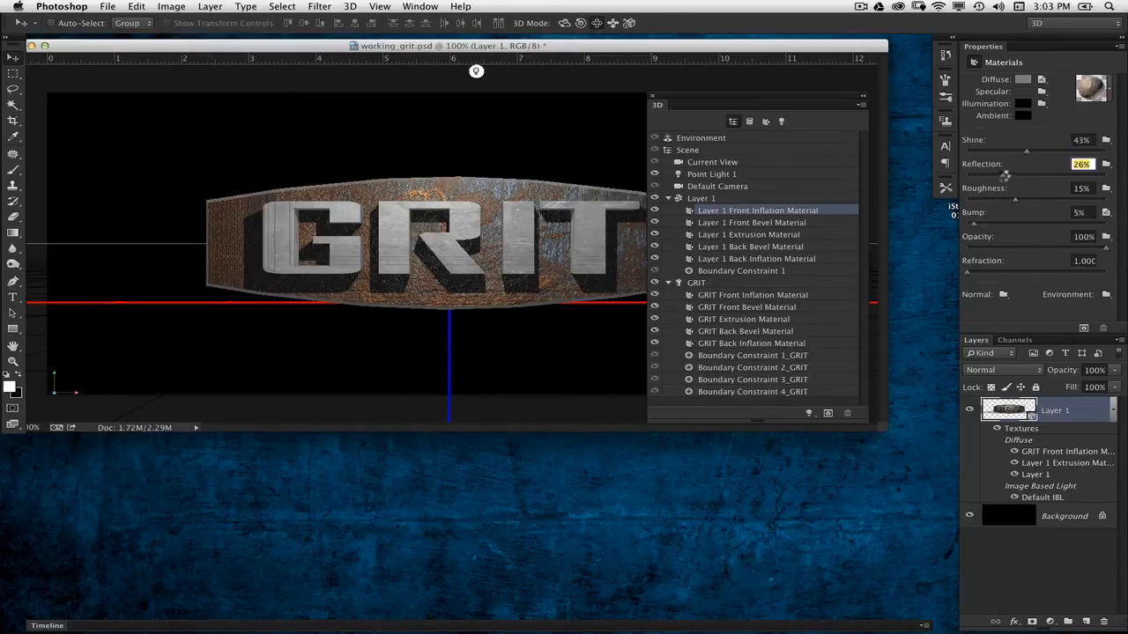
Set the GRIT Front Inflation Material to Shine 38%, Reflection 22% and Roughness 8%
{"action": "left_click", "coordinate": [739, 293]}
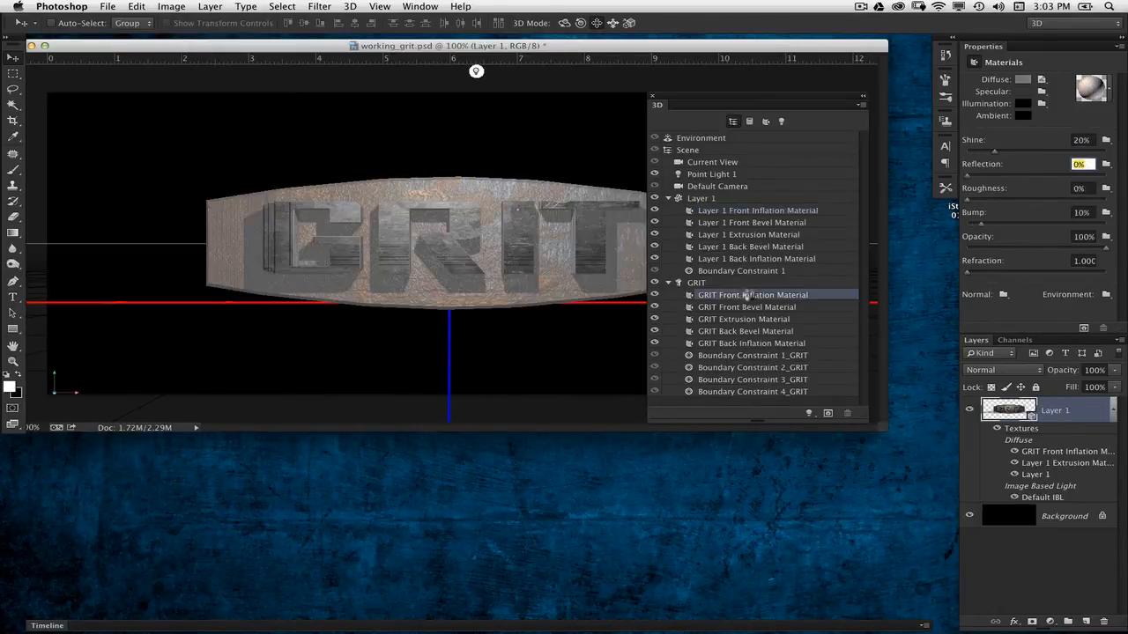
{"action": "left_click_drag", "start_coordinate": [984, 168], "coordinate": [1019, 154]}
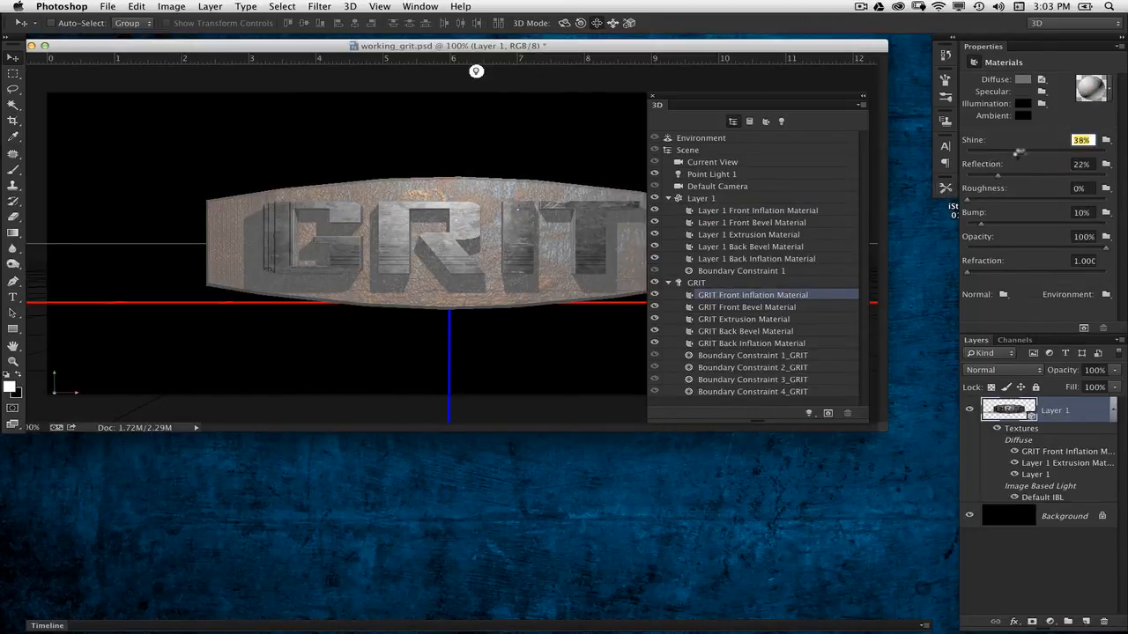
{"action": "left_click_drag", "start_coordinate": [984, 203], "coordinate": [1002, 202]}
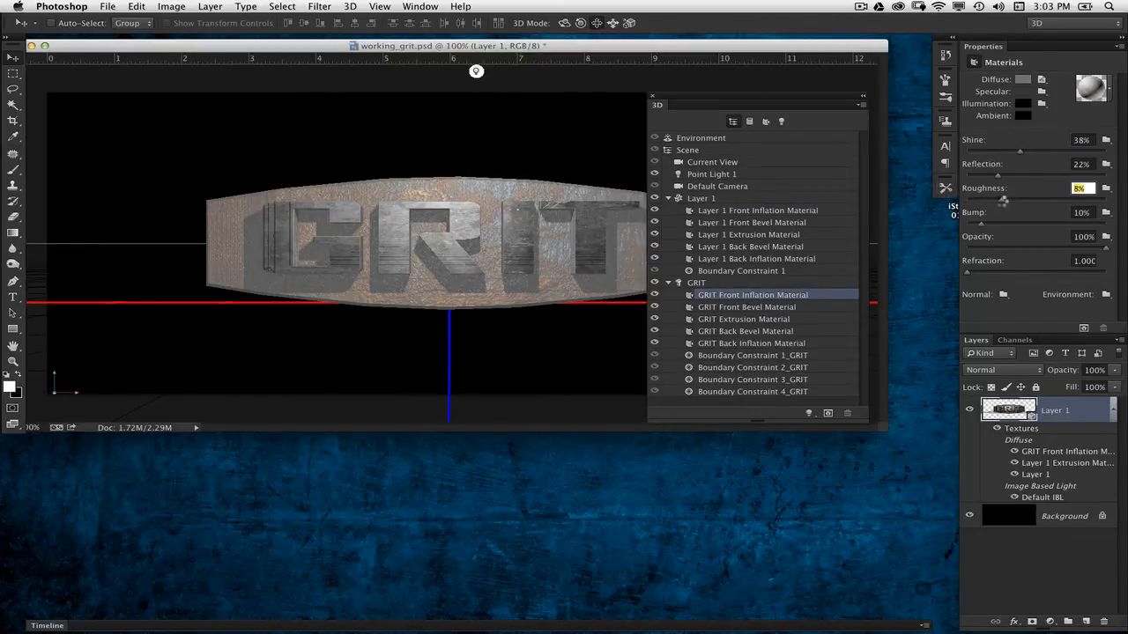
{"action": "left_click_drag", "start_coordinate": [688, 110], "coordinate": [719, 202]}
{"action": "left_click", "coordinate": [728, 122]}
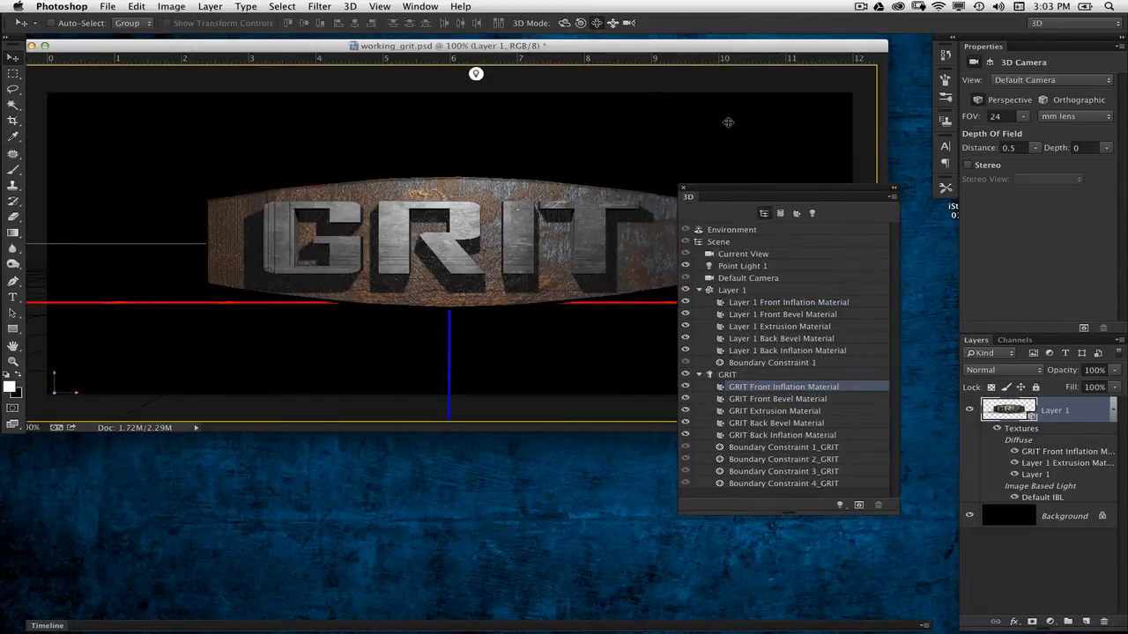
Use the GRIT Front Inflation Material - Diffuse texture as the GRIT front inflation material's bump map and set Bump to 2%
{"action": "left_click", "coordinate": [597, 230]}
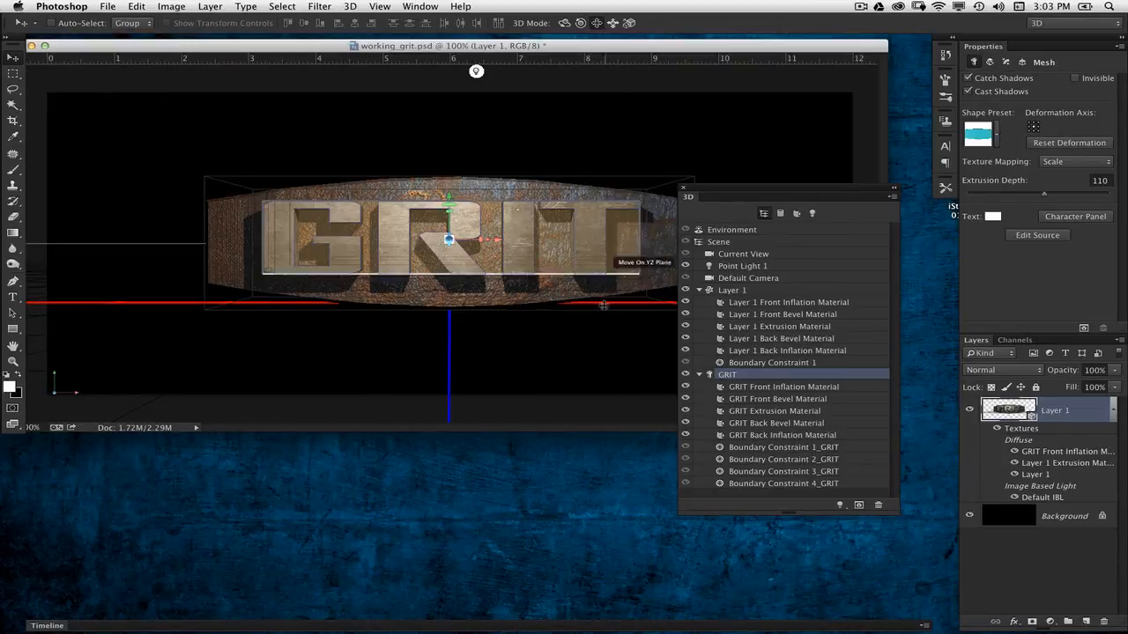
{"action": "left_click", "coordinate": [775, 388]}
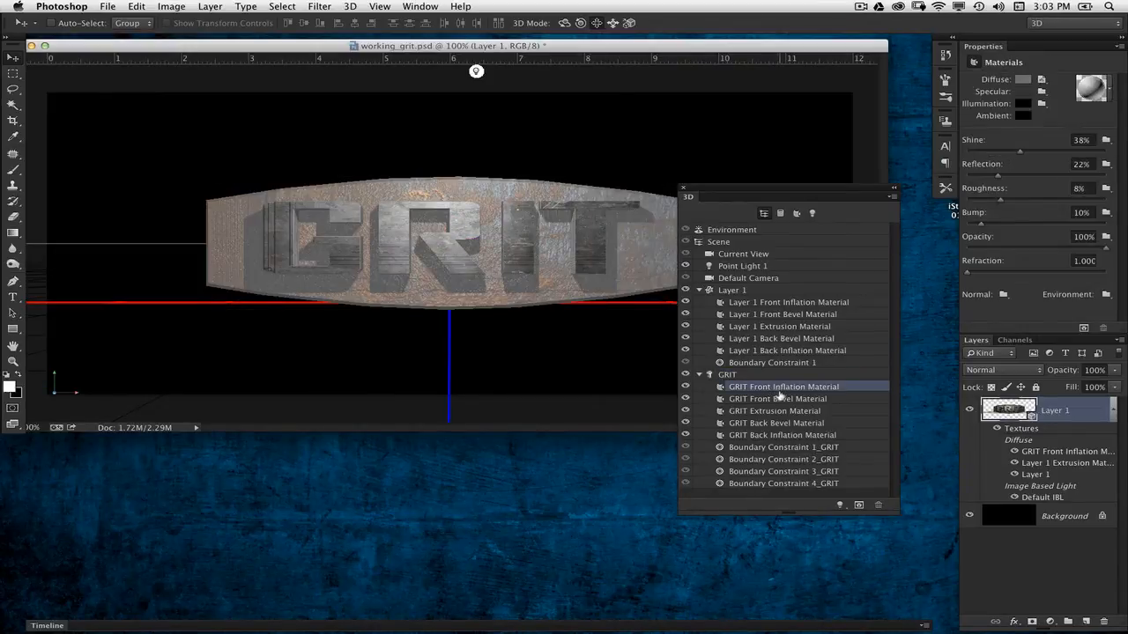
{"action": "left_click", "coordinate": [1104, 213]}
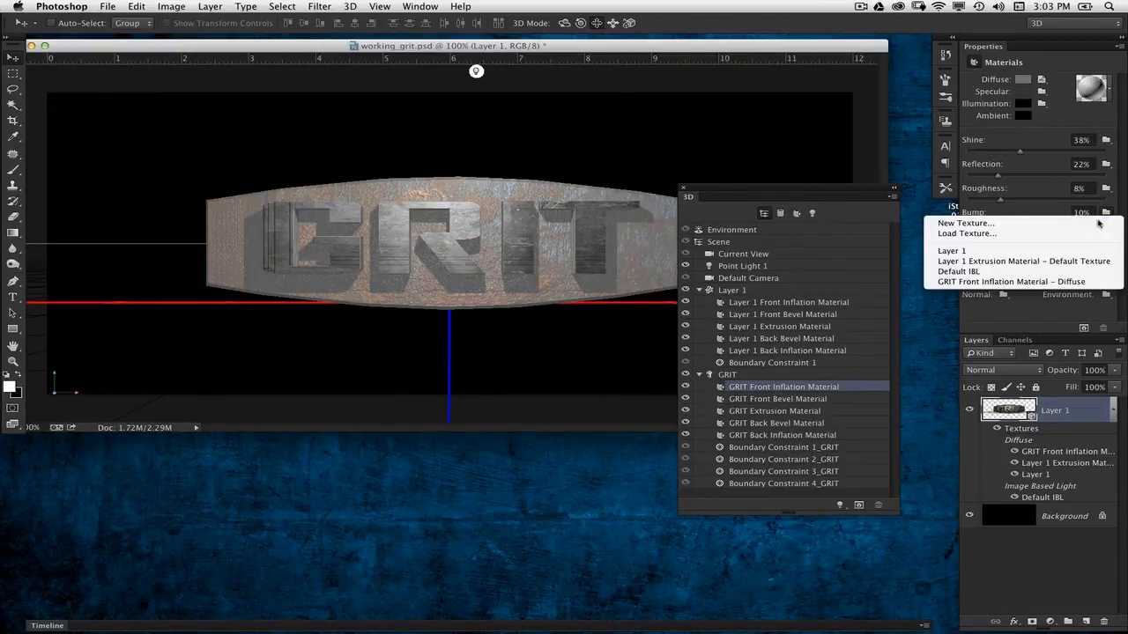
{"action": "left_click", "coordinate": [1035, 282]}
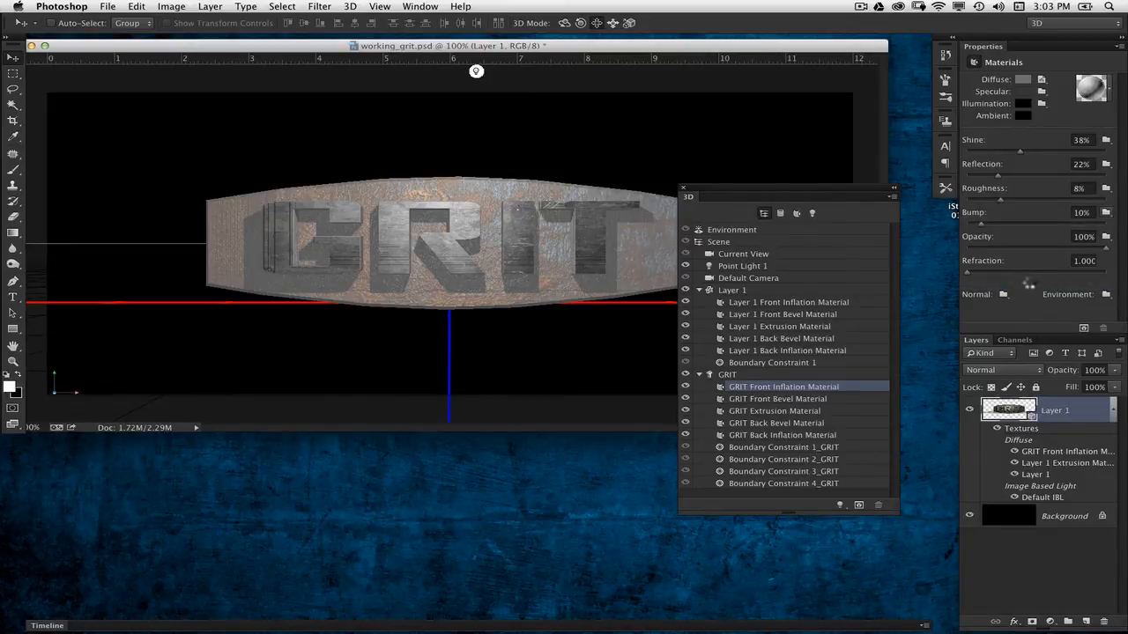
{"action": "left_click", "coordinate": [1087, 190]}
{"action": "left_click", "coordinate": [1082, 213]}
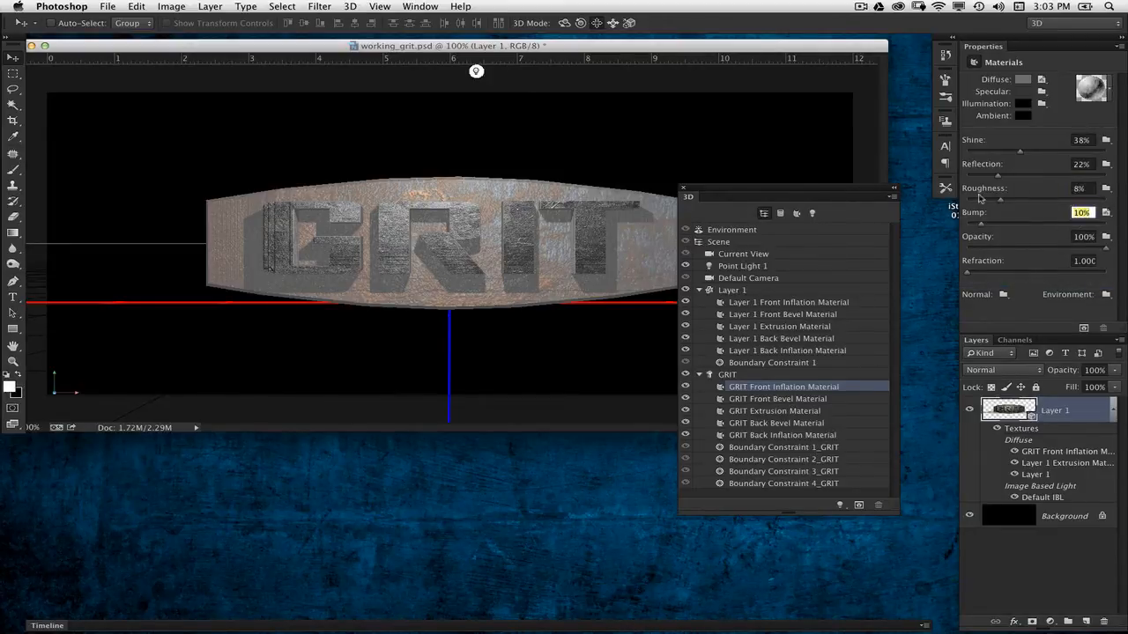
{"action": "type", "text": "2"}
{"action": "key", "text": "Return"}
{"action": "left_click", "coordinate": [717, 134]}
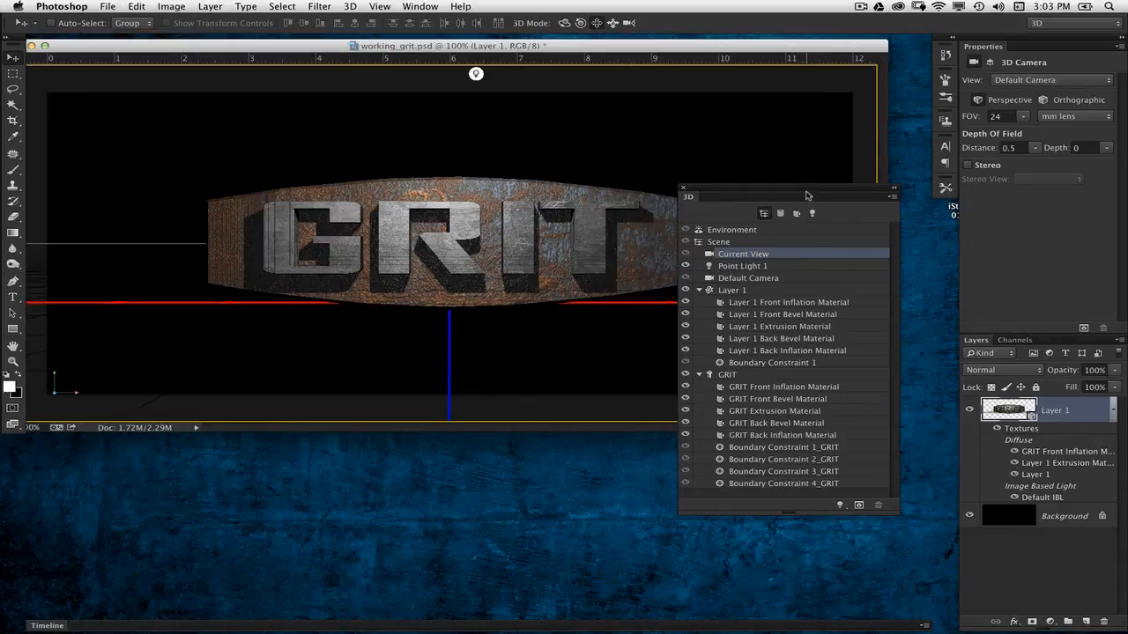
List only the scene's lights and set the point light's shadow softness to 25%
{"action": "left_click_drag", "start_coordinate": [809, 191], "coordinate": [823, 107]}
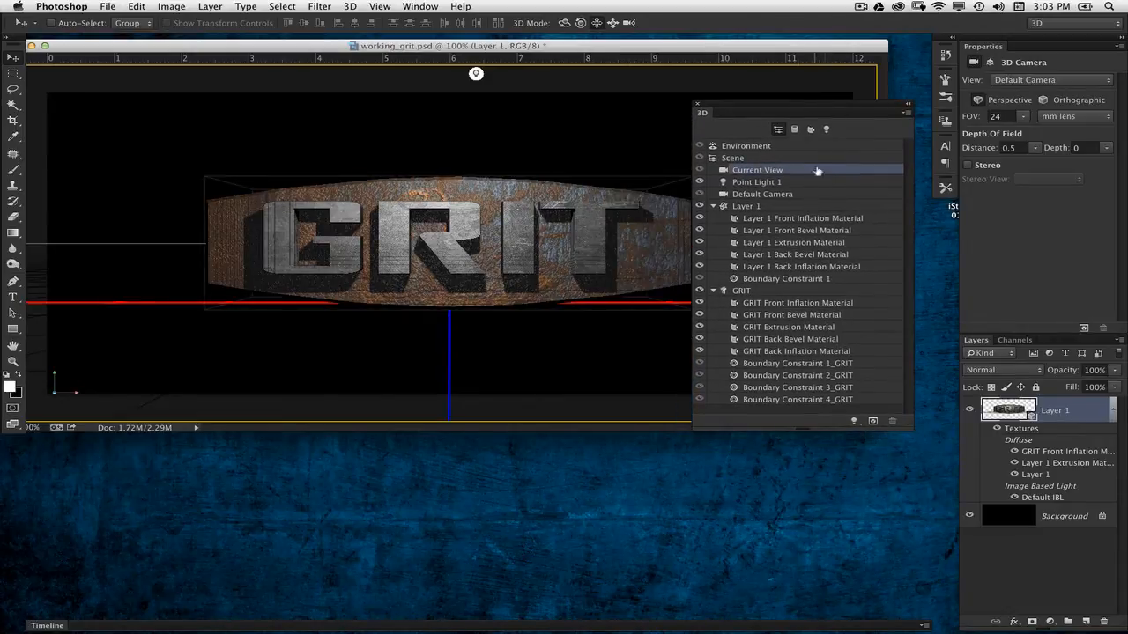
{"action": "left_click", "coordinate": [825, 129]}
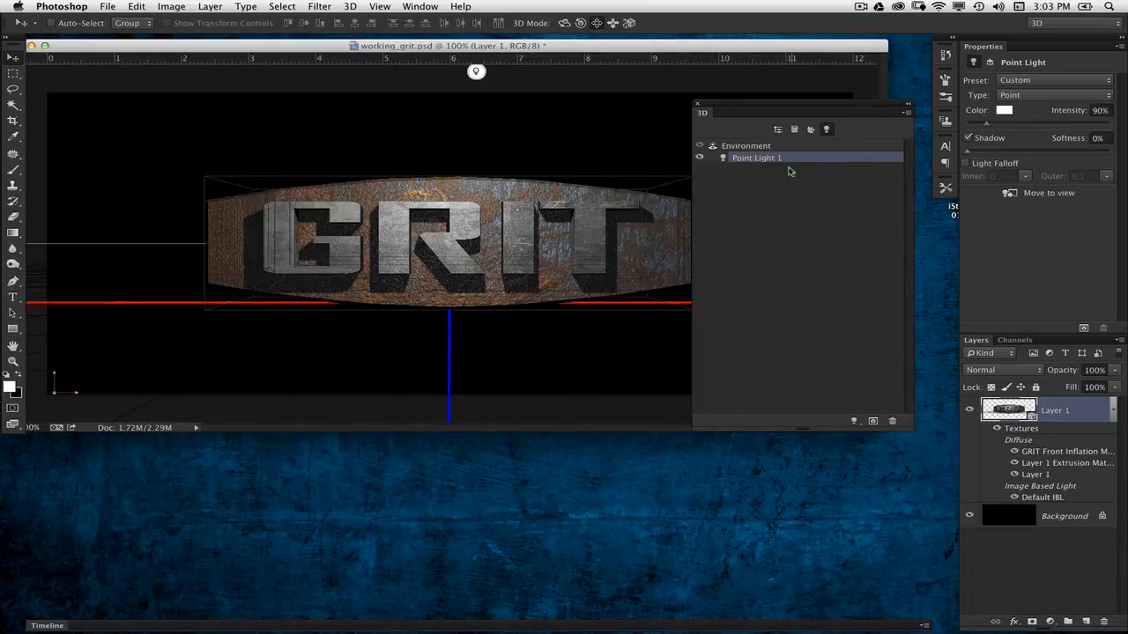
{"action": "left_click", "coordinate": [1101, 138]}
{"action": "type", "text": "25"}
{"action": "key", "text": "Return"}
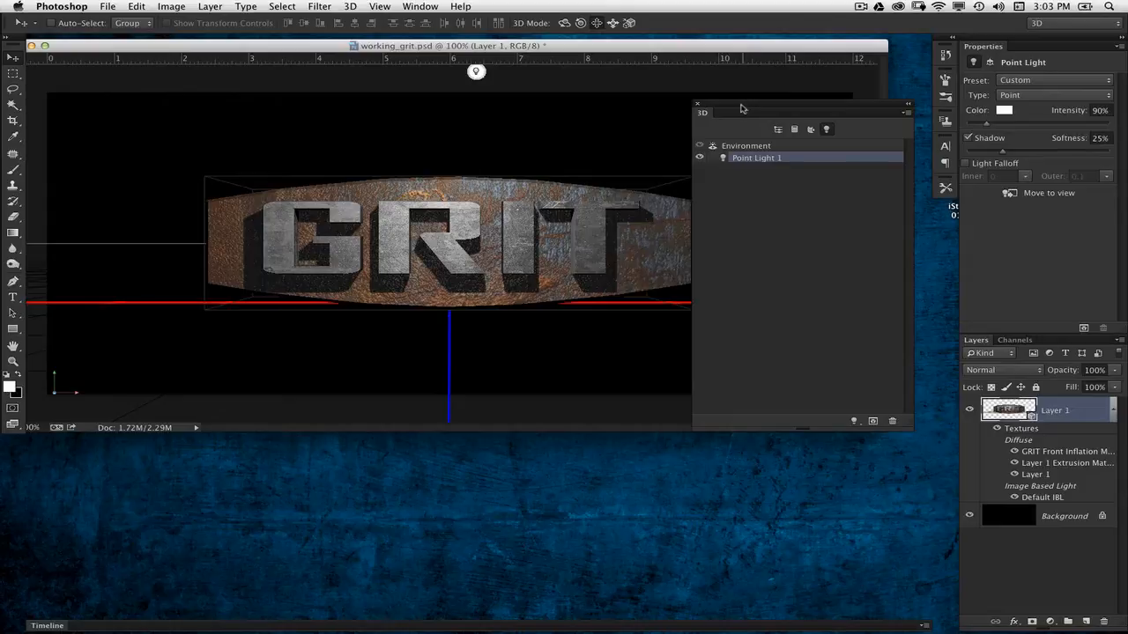
Test-render the lit 3D logo, stop the render, and show the document at 100% without rulers
{"action": "left_click_drag", "start_coordinate": [741, 108], "coordinate": [740, 370]}
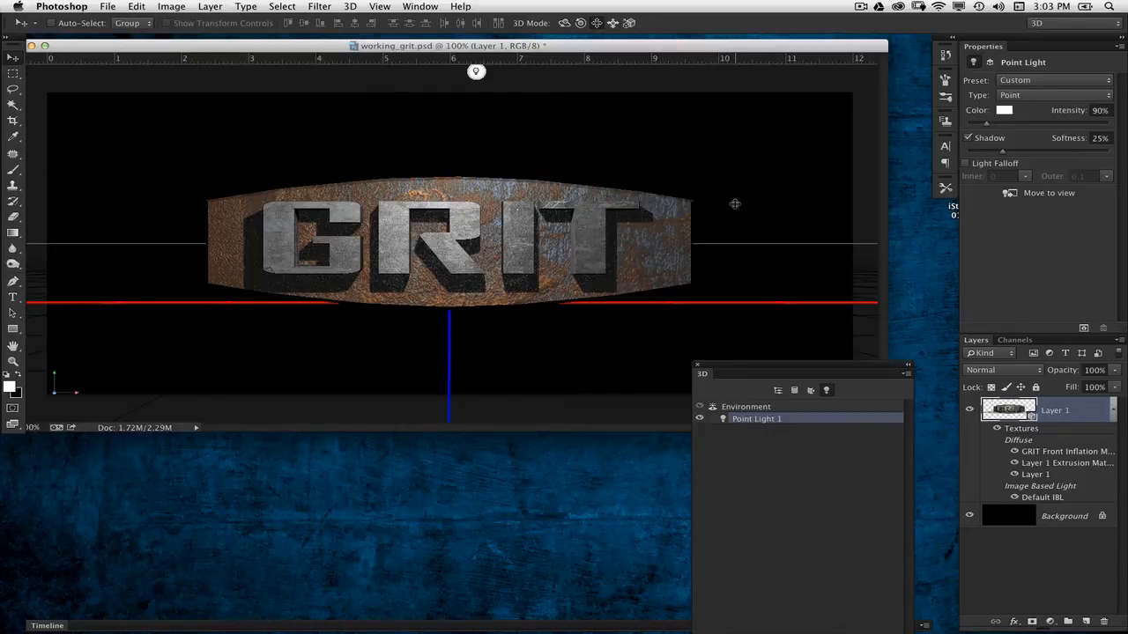
{"action": "key", "text": "super+alt+shift+r"}
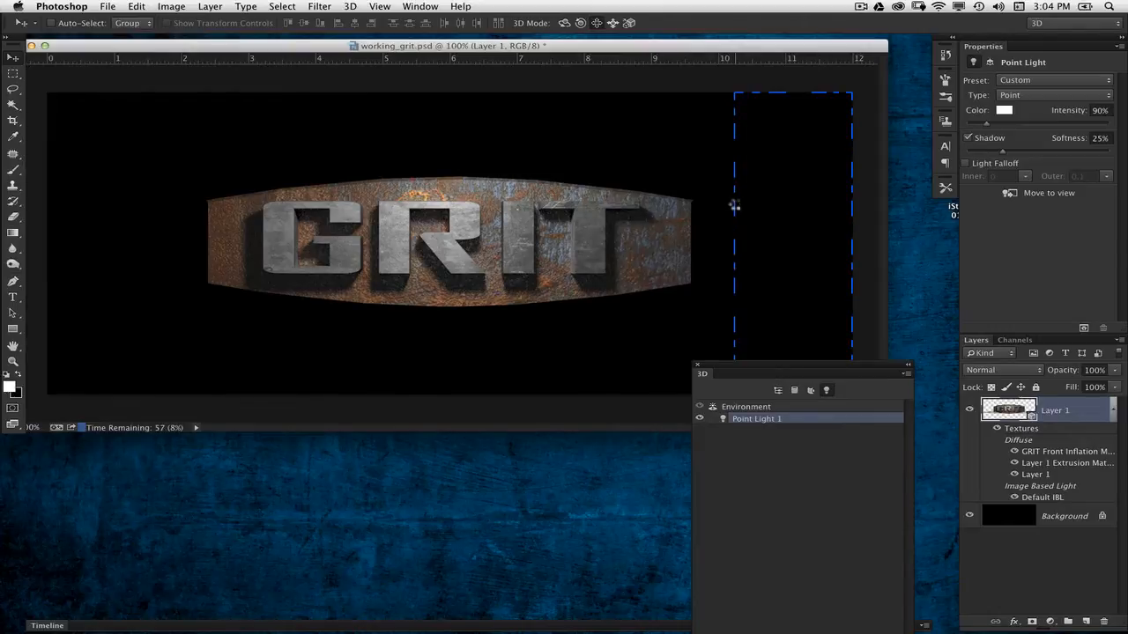
{"action": "key", "text": "Escape"}
{"action": "key", "text": "super+1"}
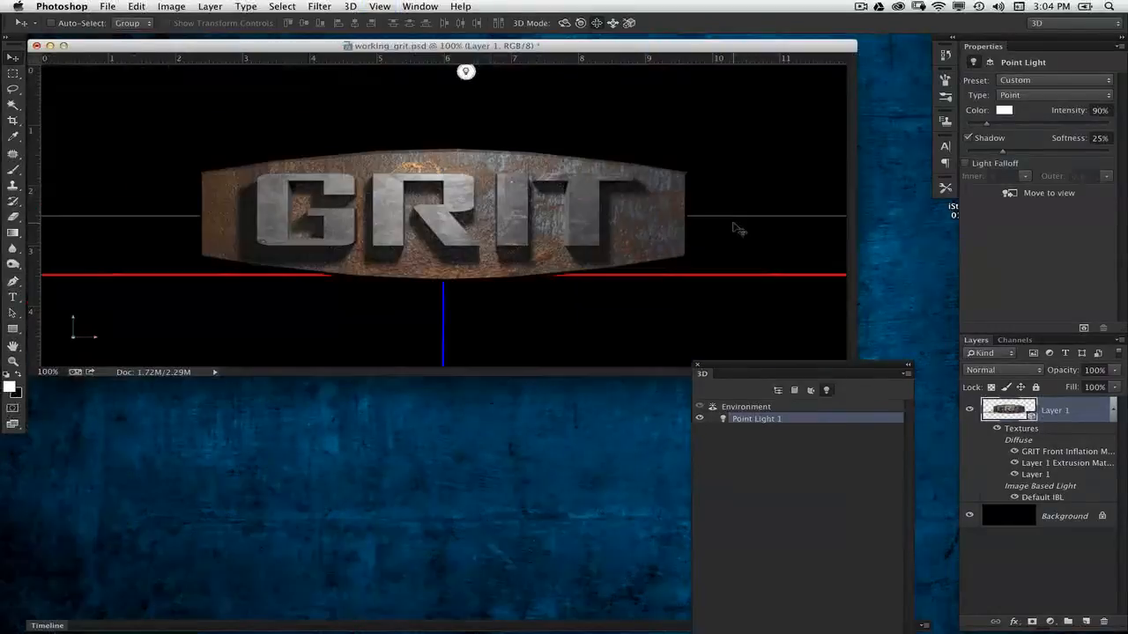
{"action": "key", "text": "super+r"}
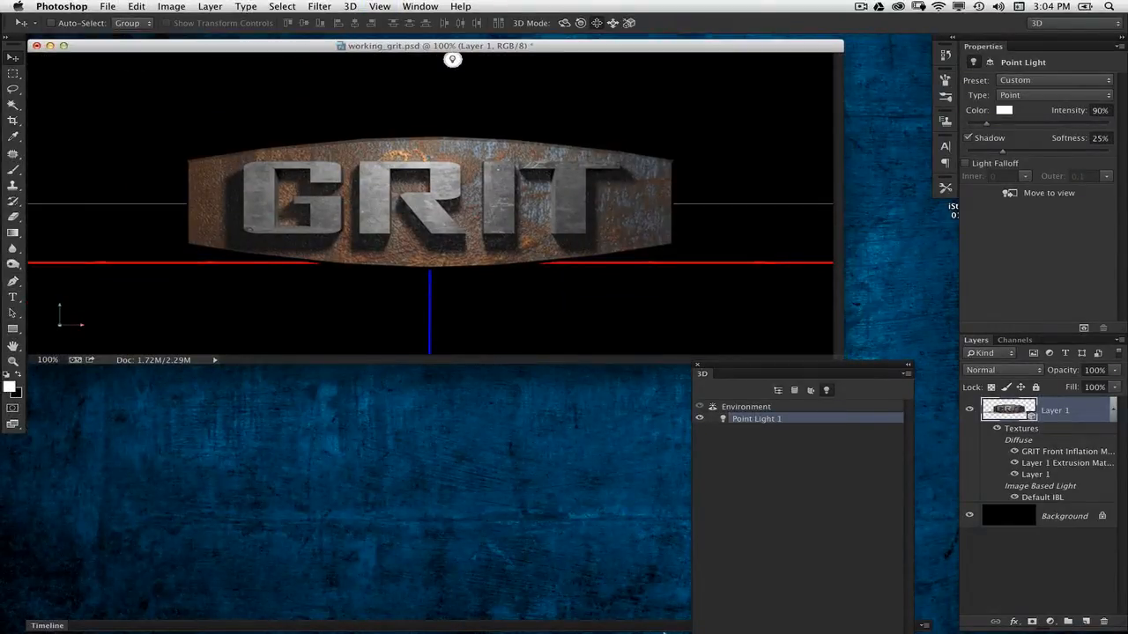
Bring Fotolia_31587535_Subscription_XL copy.jpg to the front and start a Levels adjustment on the scratched-metal texture
{"action": "mouse_move", "coordinate": [665, 632]}
{"action": "left_click", "coordinate": [739, 622]}
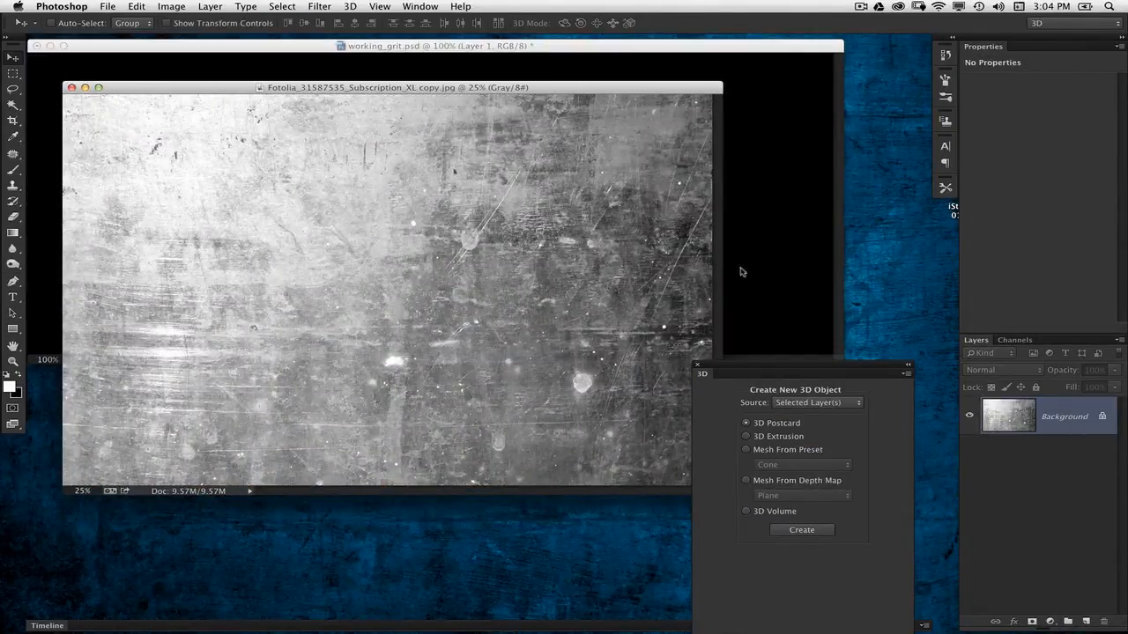
{"action": "left_click_drag", "start_coordinate": [747, 366], "coordinate": [851, 350]}
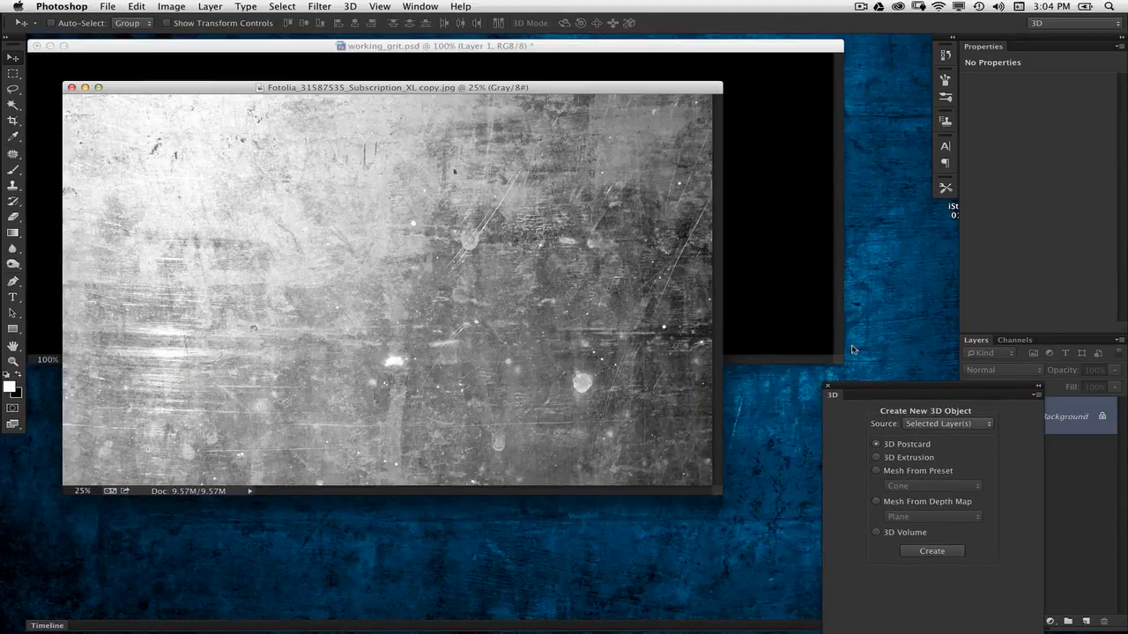
{"action": "key", "text": "super+l"}
{"action": "left_click_drag", "start_coordinate": [696, 166], "coordinate": [778, 109]}
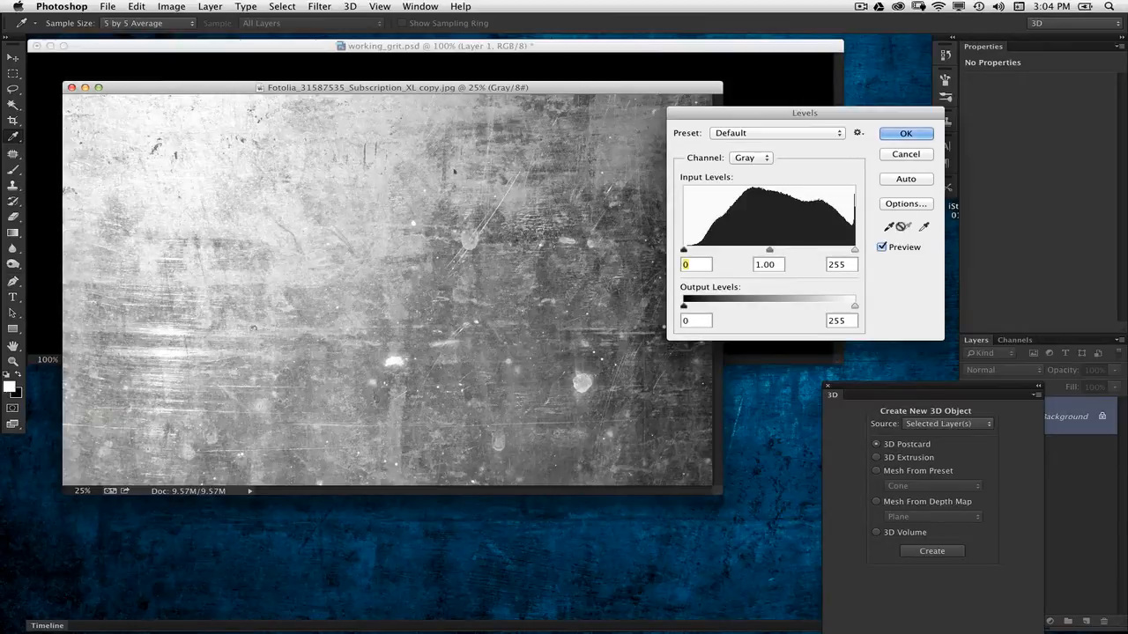
Try setting the Levels black point from a grey area of the scratched-metal texture, and undo it
{"action": "left_click", "coordinate": [888, 227]}
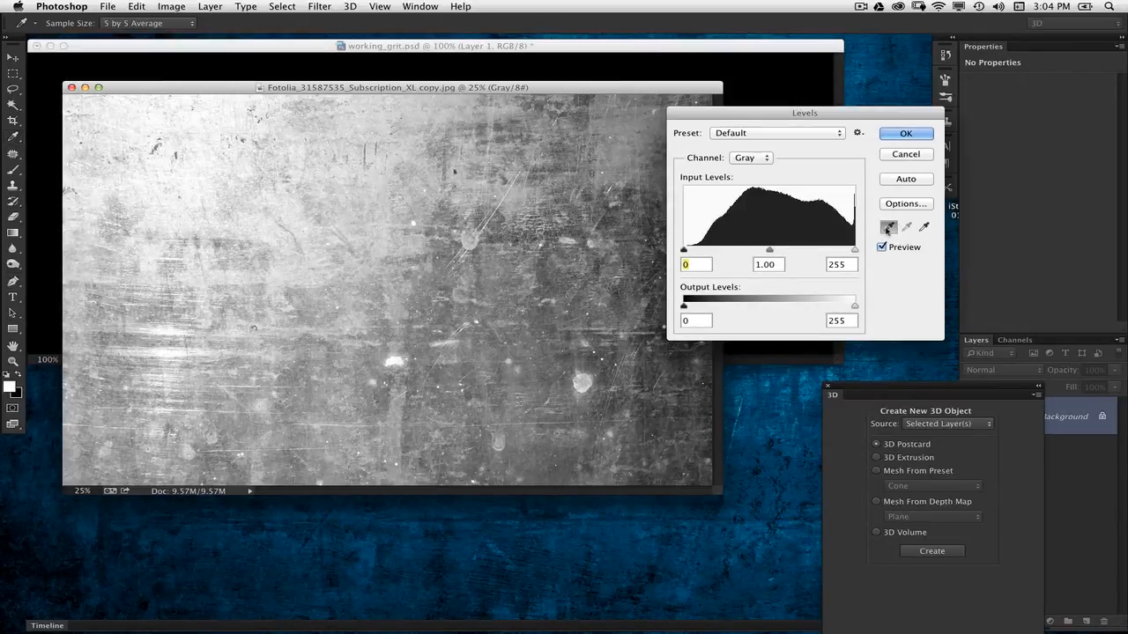
{"action": "left_click", "coordinate": [314, 291]}
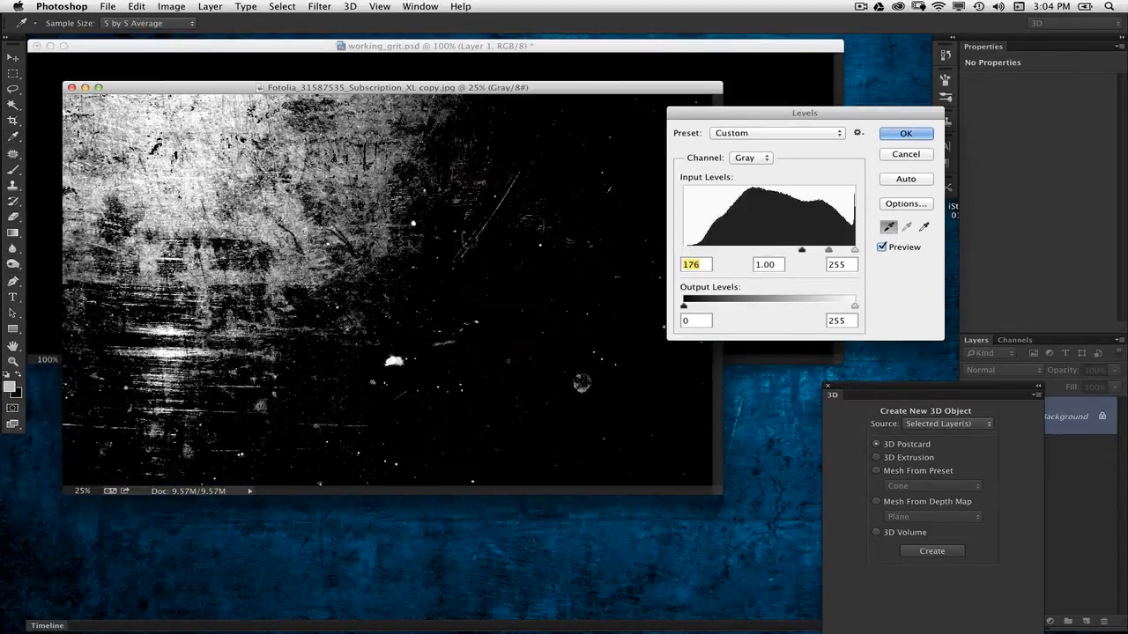
{"action": "key", "text": "super+z"}
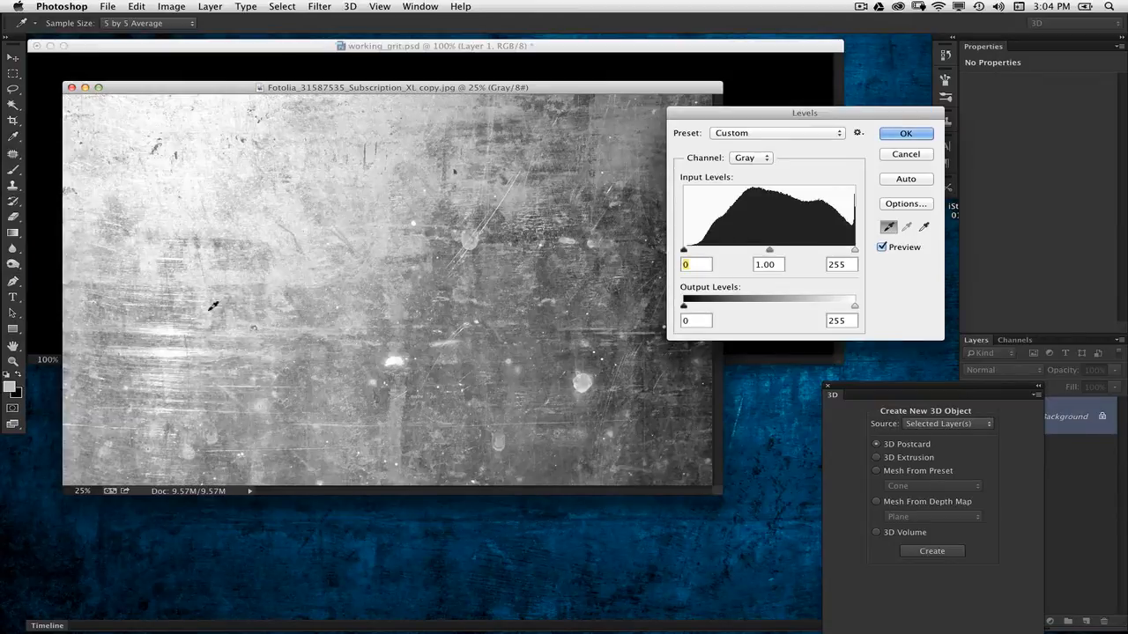
Apply Levels to the scratched-metal texture with input black 212, midtone 0.77 and white 255
{"action": "left_click", "coordinate": [478, 374]}
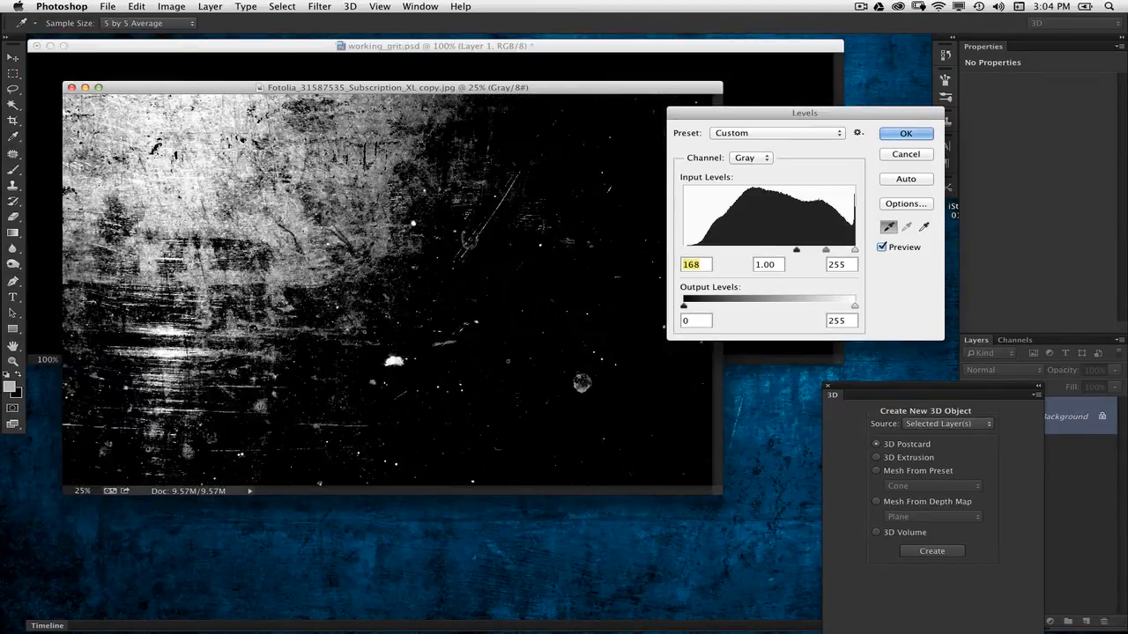
{"action": "mouse_move", "coordinate": [826, 252]}
{"action": "left_mouse_down"}
{"action": "mouse_move", "coordinate": [850, 254]}
{"action": "mouse_move", "coordinate": [800, 250]}
{"action": "mouse_move", "coordinate": [848, 256]}
{"action": "left_mouse_up"}
{"action": "left_click", "coordinate": [855, 251]}
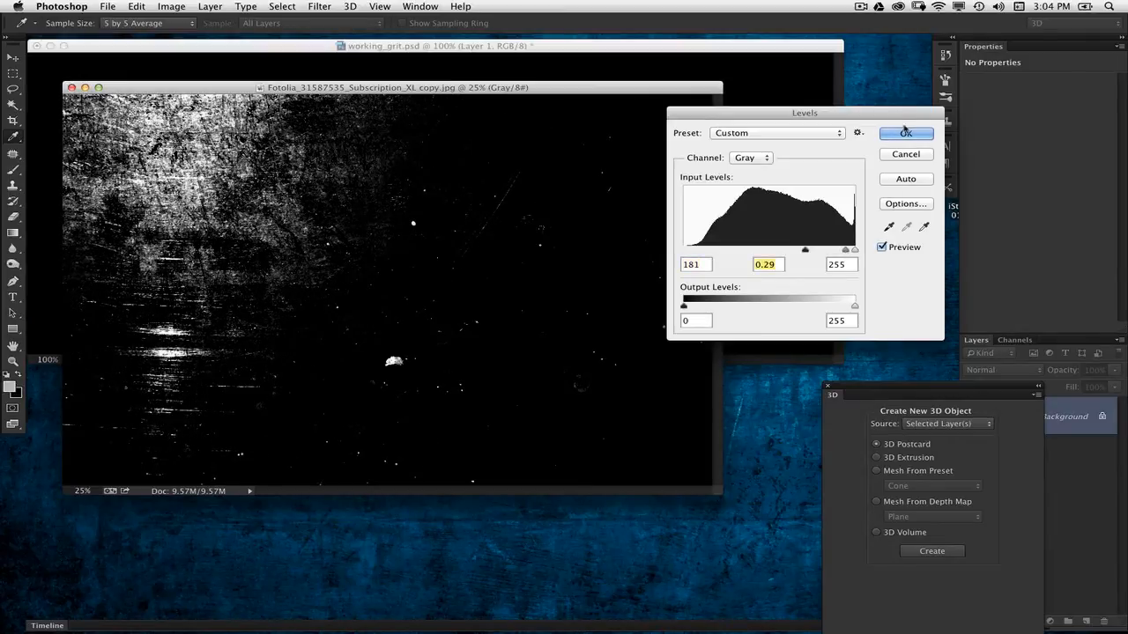
{"action": "left_click_drag", "start_coordinate": [898, 114], "coordinate": [888, 108]}
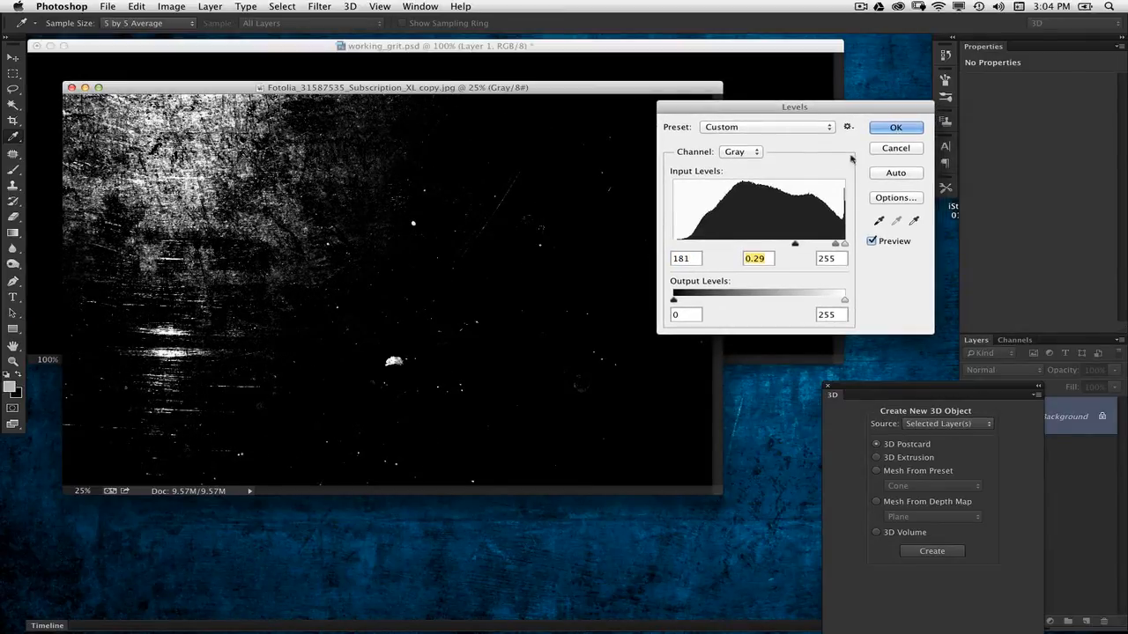
{"action": "mouse_move", "coordinate": [834, 246]}
{"action": "left_mouse_down"}
{"action": "mouse_move", "coordinate": [797, 245]}
{"action": "mouse_move", "coordinate": [818, 246]}
{"action": "left_mouse_up"}
{"action": "left_click_drag", "start_coordinate": [813, 246], "coordinate": [816, 247]}
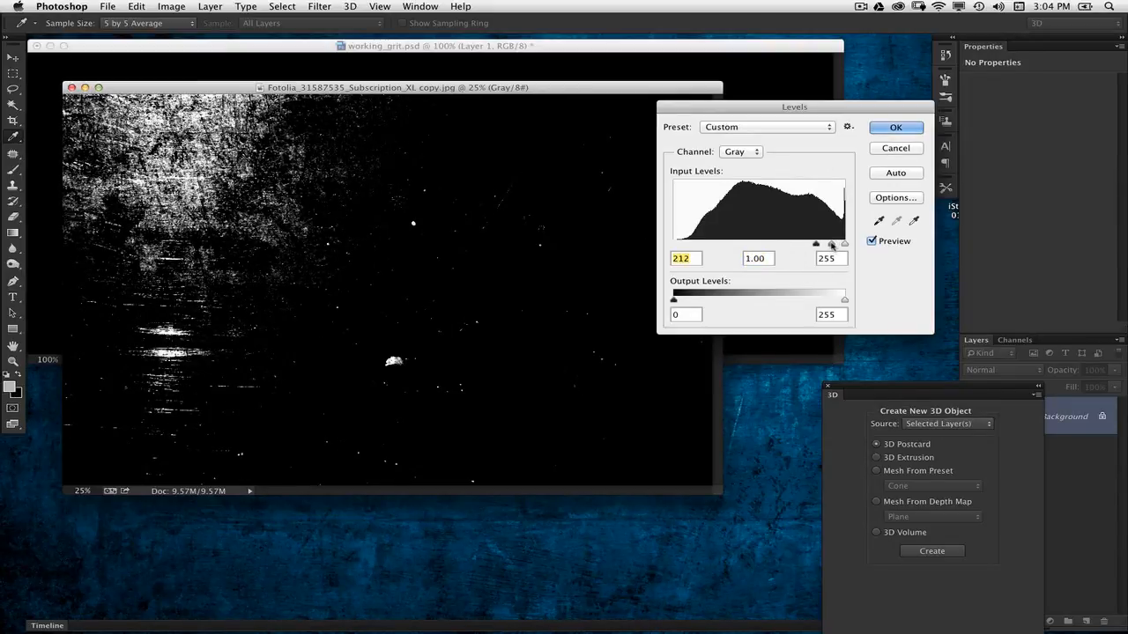
{"action": "left_click_drag", "start_coordinate": [833, 245], "coordinate": [833, 246]}
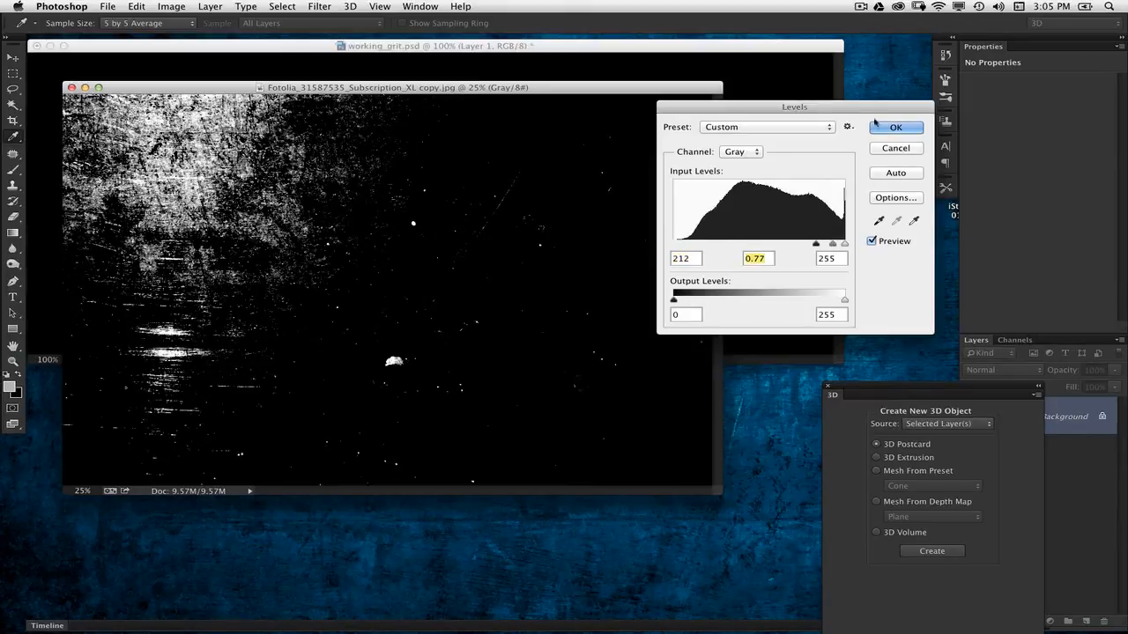
{"action": "left_click", "coordinate": [882, 128]}
Move the texture document aside and copy the high-contrast scratches into working_grit.psd as a new layer above the logo
{"action": "key", "text": "v"}
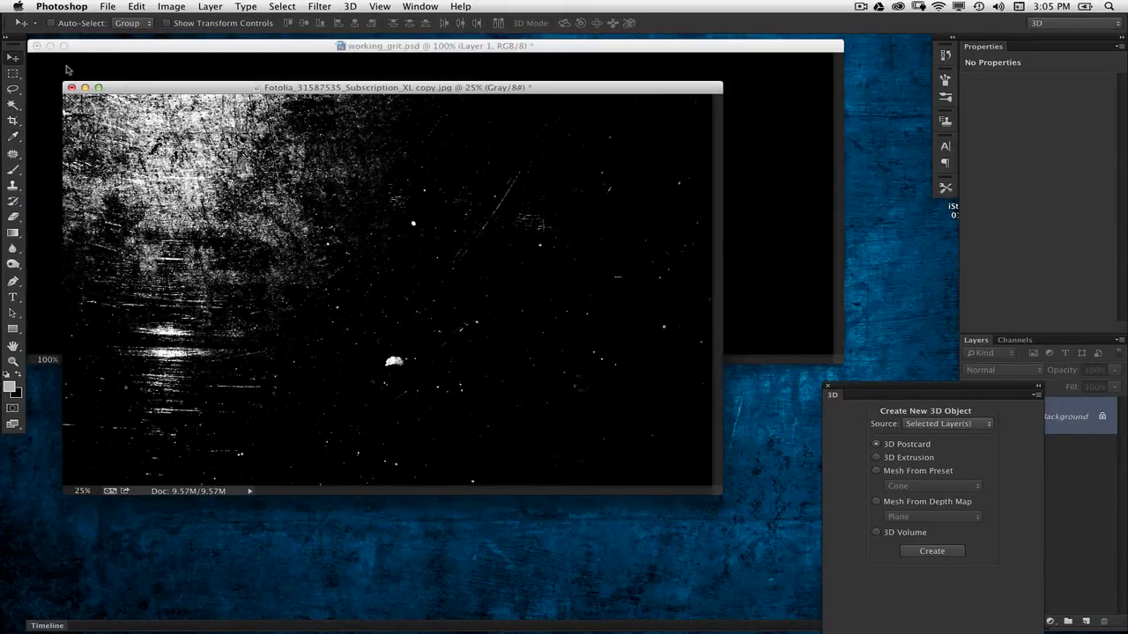
{"action": "left_click_drag", "start_coordinate": [143, 89], "coordinate": [577, 172]}
{"action": "left_click_drag", "start_coordinate": [592, 239], "coordinate": [402, 192]}
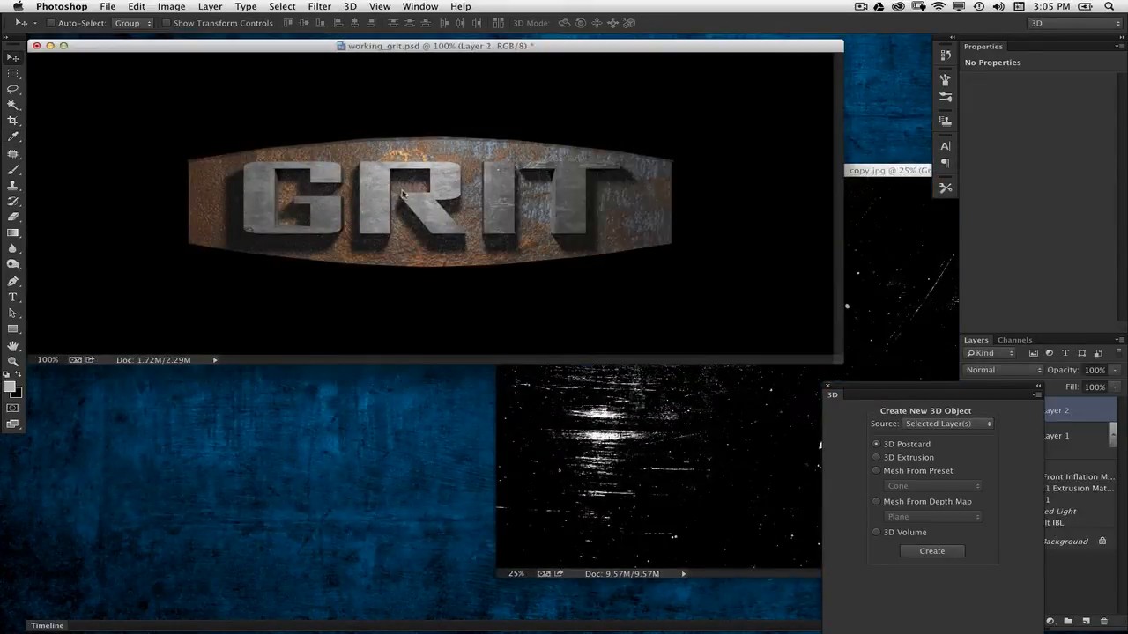
Scale the scratch layer down about its centre, and minimize the source texture document
{"action": "key", "text": "super+t"}
{"action": "key", "text": "super+0"}
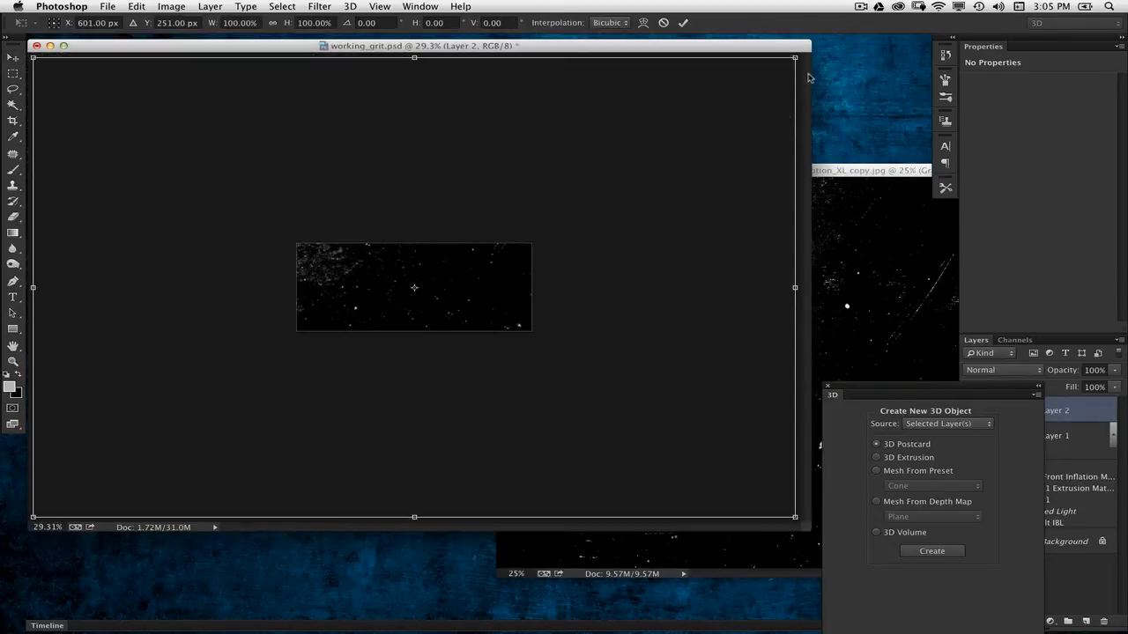
{"action": "left_click_drag", "start_coordinate": [796, 60], "coordinate": [590, 182]}
{"action": "key", "text": "Return"}
{"action": "key", "text": "super+plus"}
{"action": "key", "text": "super+plus"}
{"action": "key", "text": "super+plus"}
{"action": "key", "text": "super+plus"}
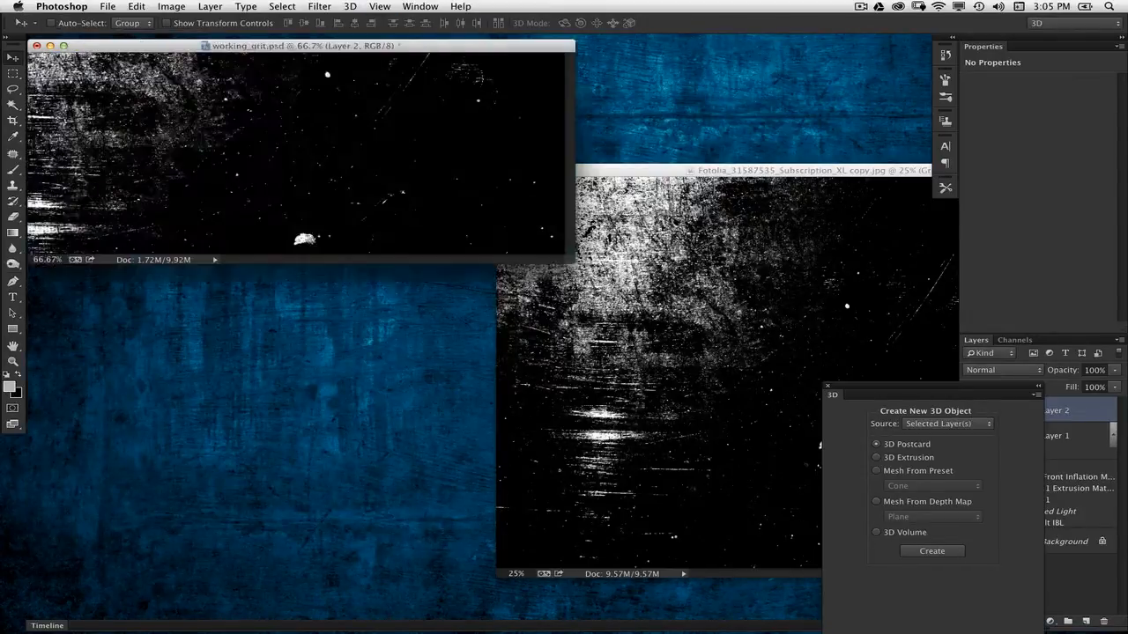
{"action": "left_click", "coordinate": [854, 224]}
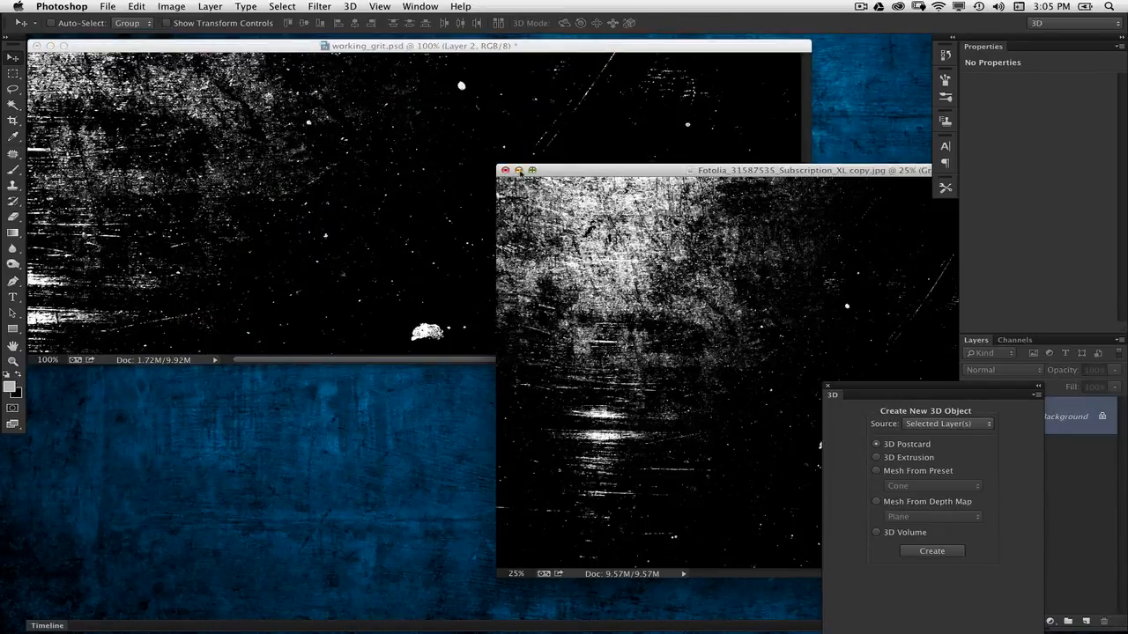
{"action": "left_click", "coordinate": [519, 171]}
Float and enlarge the layer list, and set Layer 2's blend mode to Screen
{"action": "left_click_drag", "start_coordinate": [978, 342], "coordinate": [713, 192]}
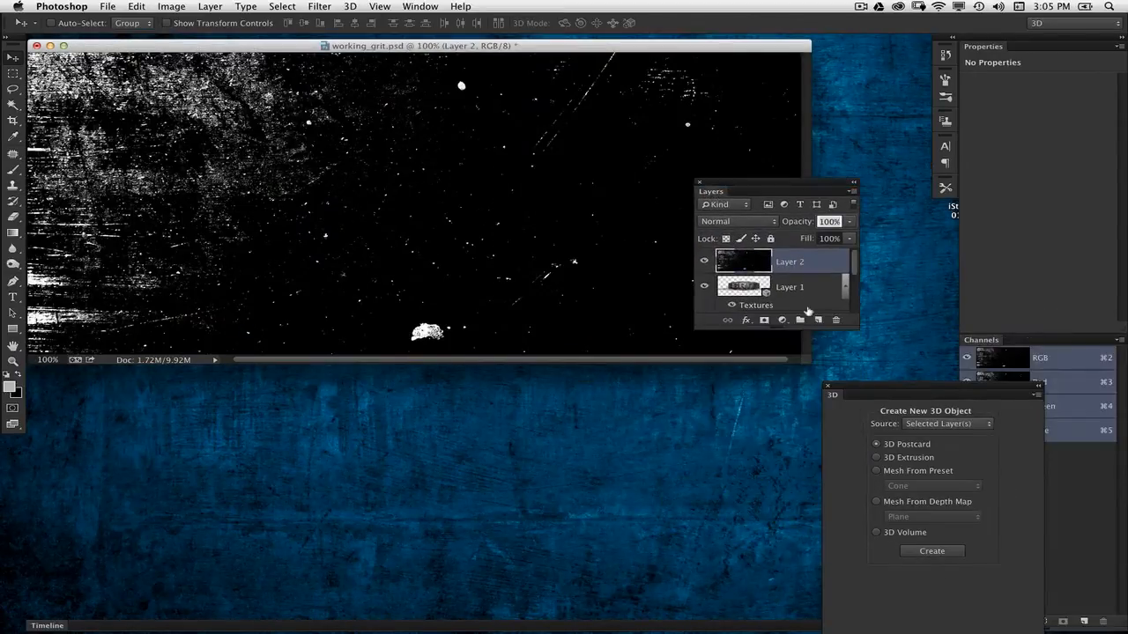
{"action": "left_click_drag", "start_coordinate": [855, 326], "coordinate": [883, 458]}
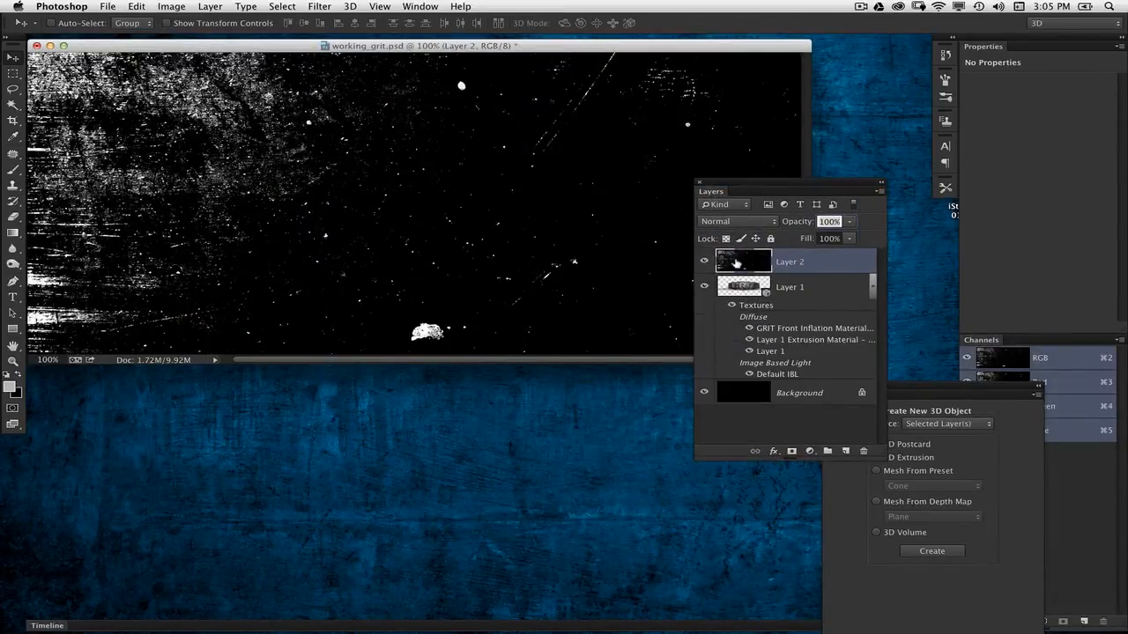
{"action": "left_click", "coordinate": [736, 222]}
{"action": "left_click", "coordinate": [740, 226]}
{"action": "left_click", "coordinate": [742, 224]}
{"action": "left_click", "coordinate": [743, 318]}
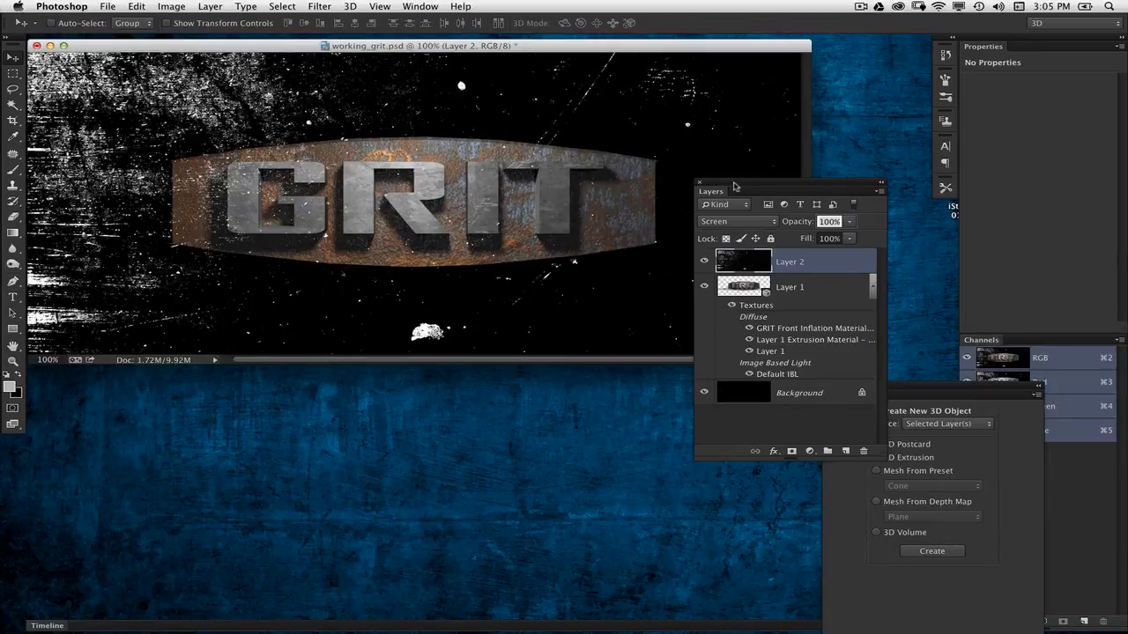
{"action": "left_click_drag", "start_coordinate": [734, 186], "coordinate": [807, 203]}
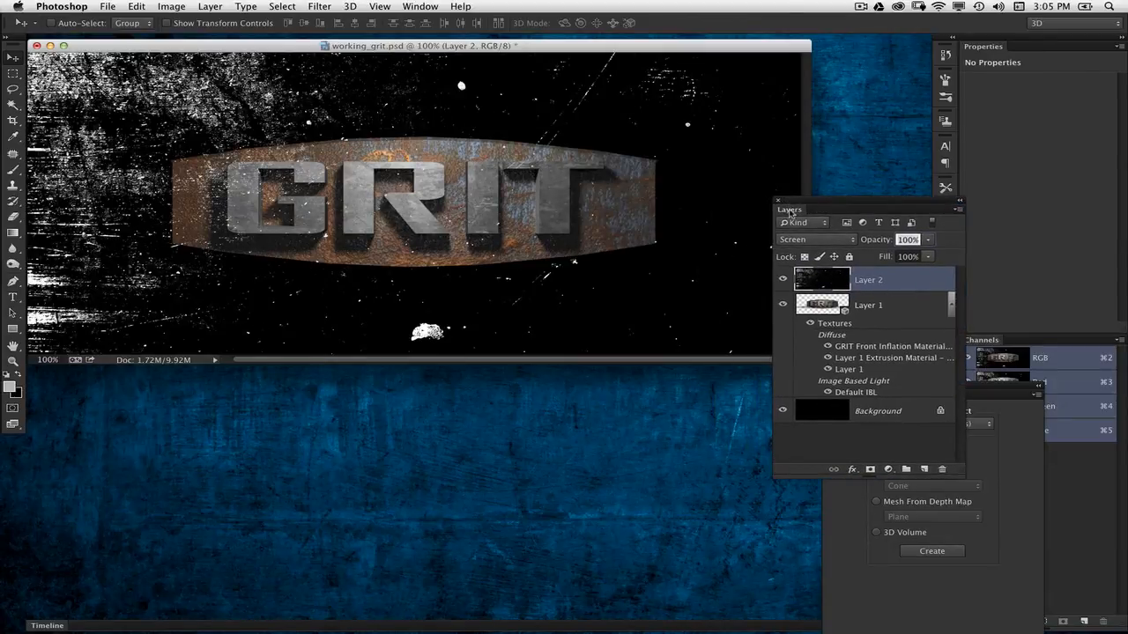
Shift the scratch layer up over the logo and erase the large white blotch beside the letter R
{"action": "left_click_drag", "start_coordinate": [319, 187], "coordinate": [352, 82]}
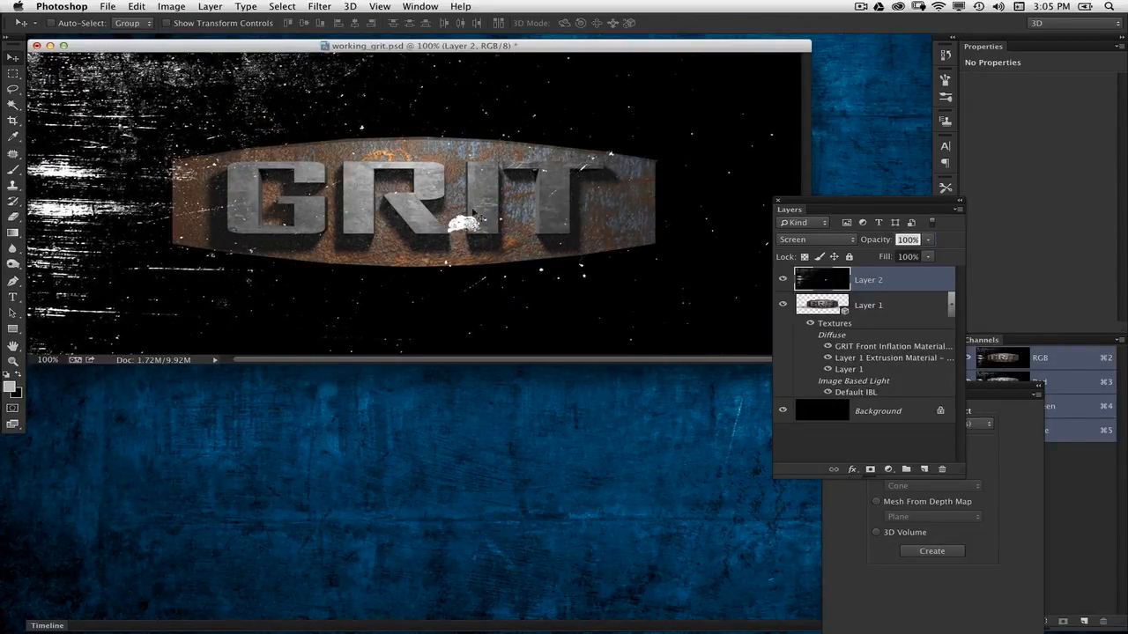
{"action": "left_click", "coordinate": [14, 217]}
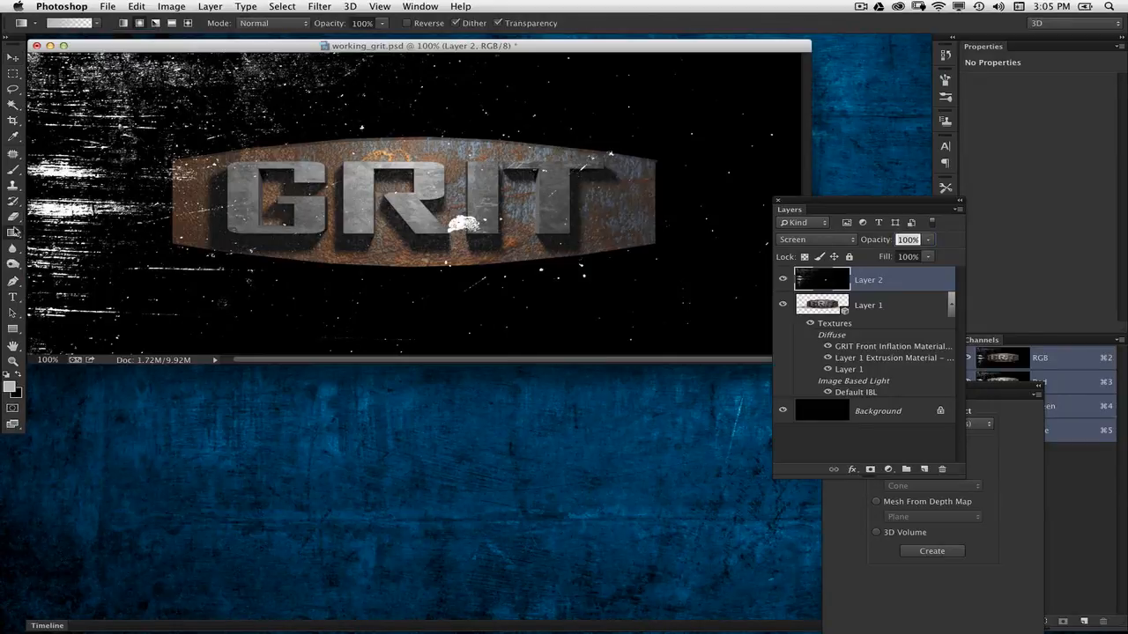
{"action": "mouse_move", "coordinate": [458, 231]}
{"action": "left_mouse_down"}
{"action": "mouse_move", "coordinate": [480, 246]}
{"action": "mouse_move", "coordinate": [427, 212]}
{"action": "mouse_move", "coordinate": [484, 251]}
{"action": "mouse_move", "coordinate": [440, 231]}
{"action": "left_mouse_up"}
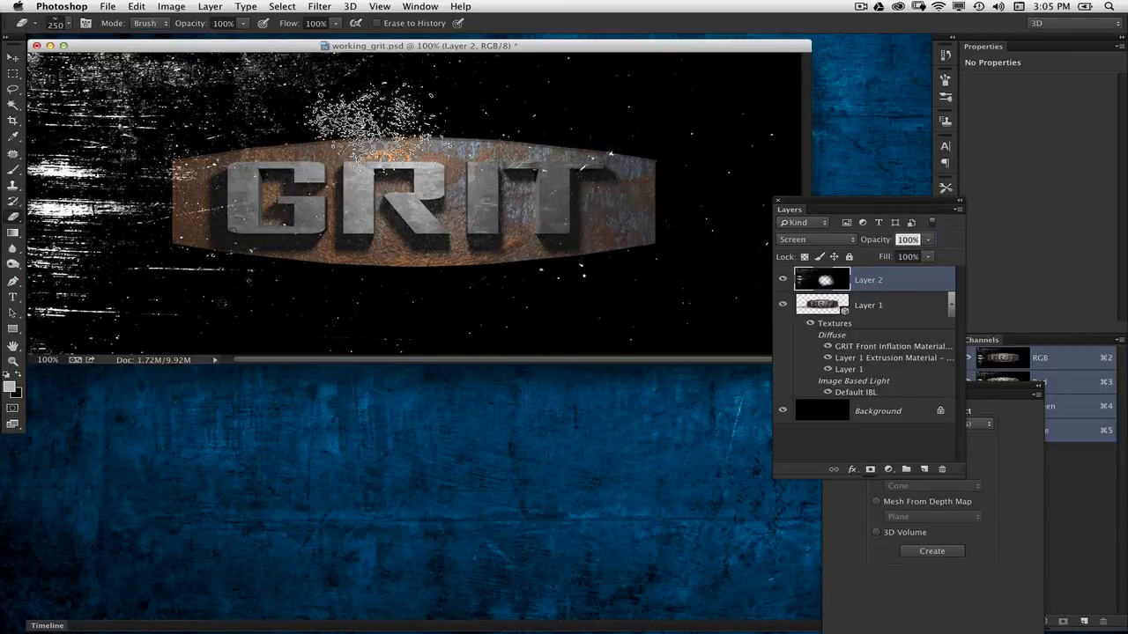
Blur the scratches around the badge on Layer 2 using the Blur tool at 85% strength
{"action": "left_click", "coordinate": [13, 57]}
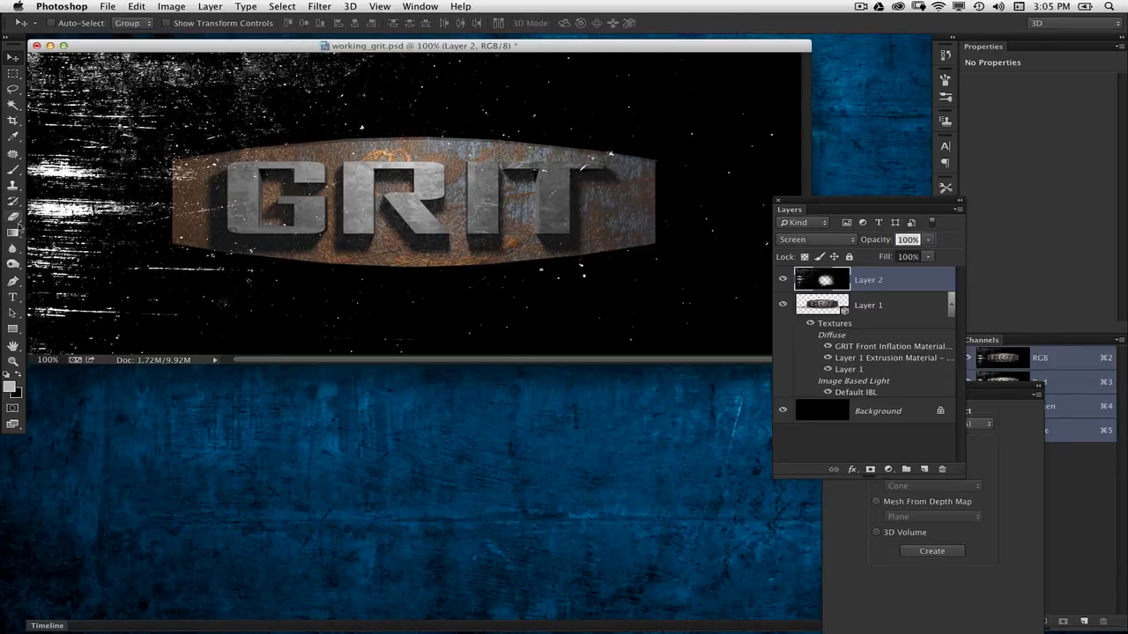
{"action": "left_click", "coordinate": [12, 263]}
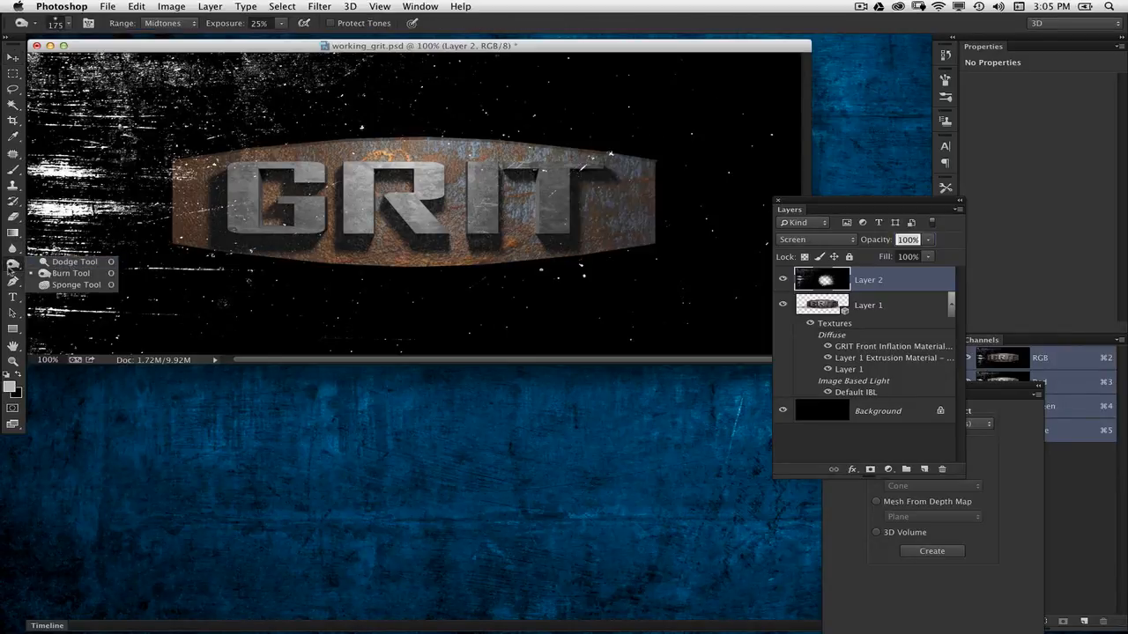
{"action": "left_click", "coordinate": [12, 248]}
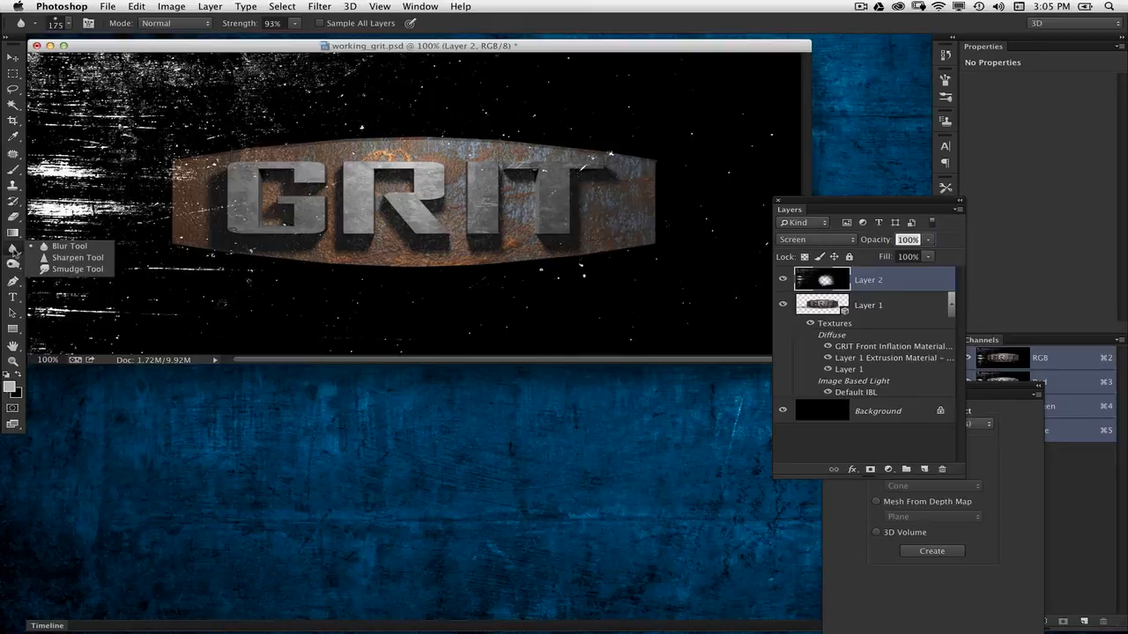
{"action": "left_click", "coordinate": [89, 250]}
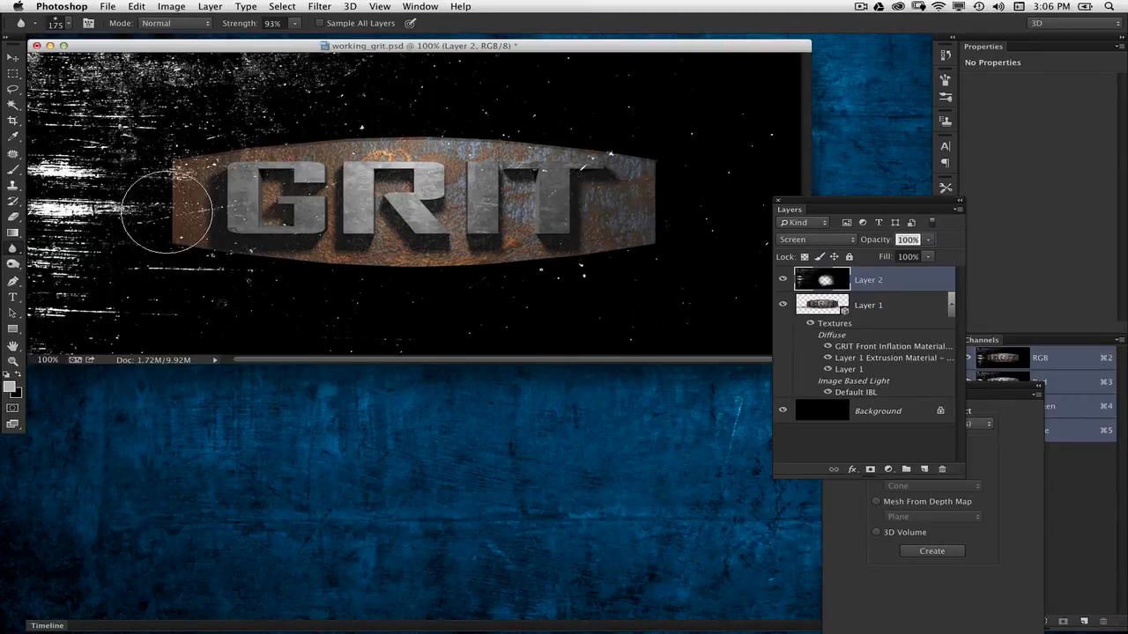
{"action": "left_click", "coordinate": [274, 24]}
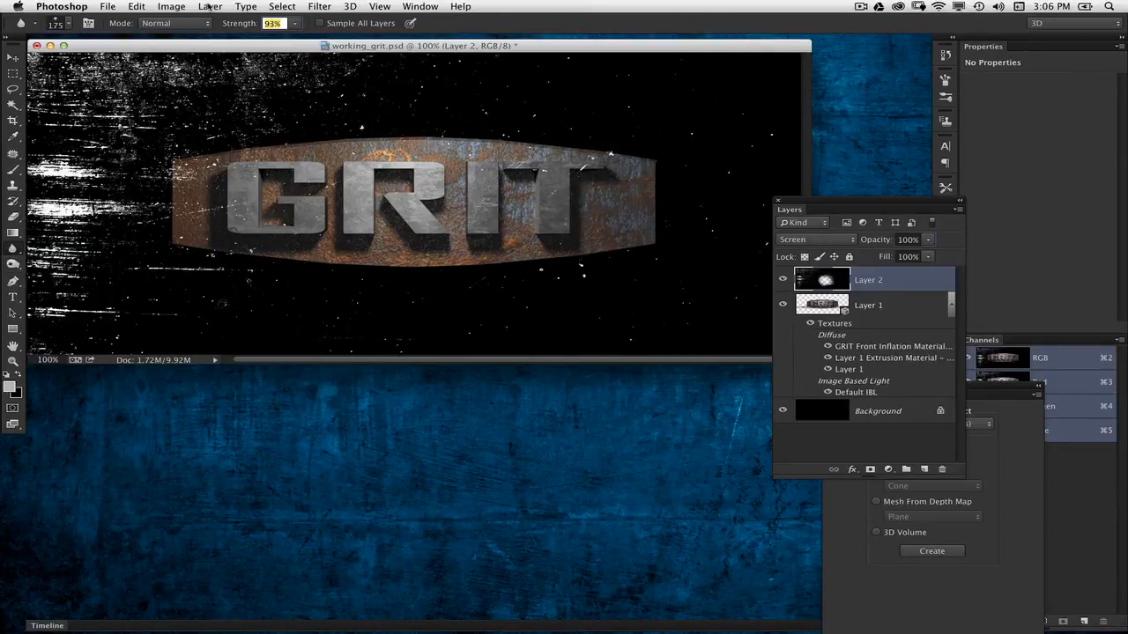
{"action": "key", "text": "Return"}
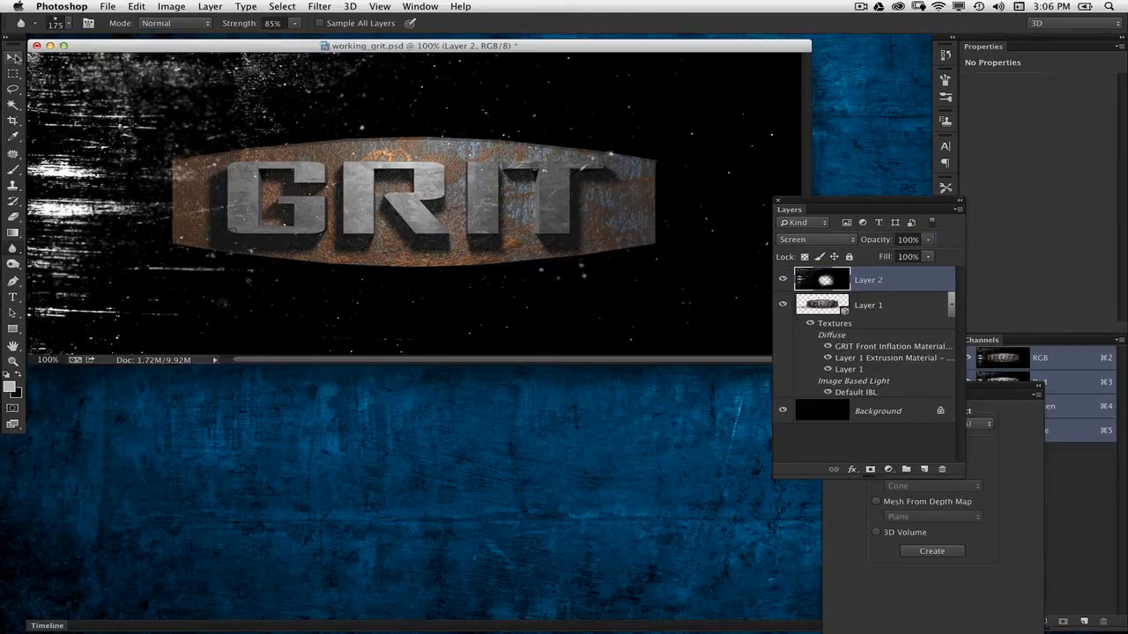
{"action": "left_click", "coordinate": [12, 57]}
{"action": "left_click_drag", "start_coordinate": [391, 47], "coordinate": [426, 57]}
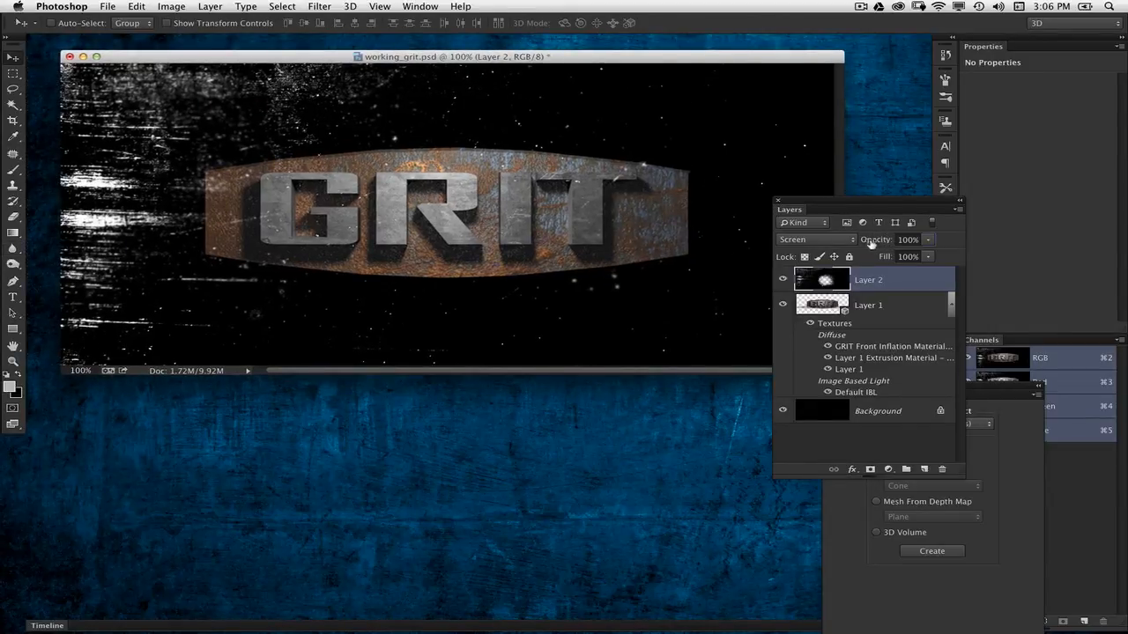
Choose the 1189 px light-flare brush, try a stamp on Layer 2, and undo it
{"action": "left_click", "coordinate": [12, 170]}
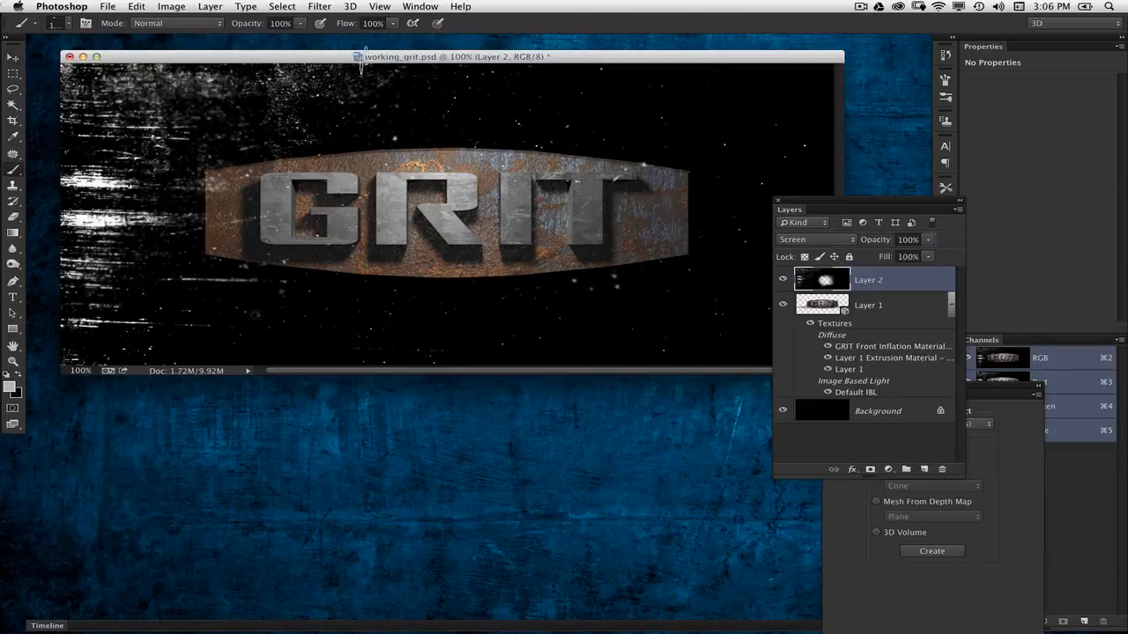
{"action": "left_click", "coordinate": [68, 26]}
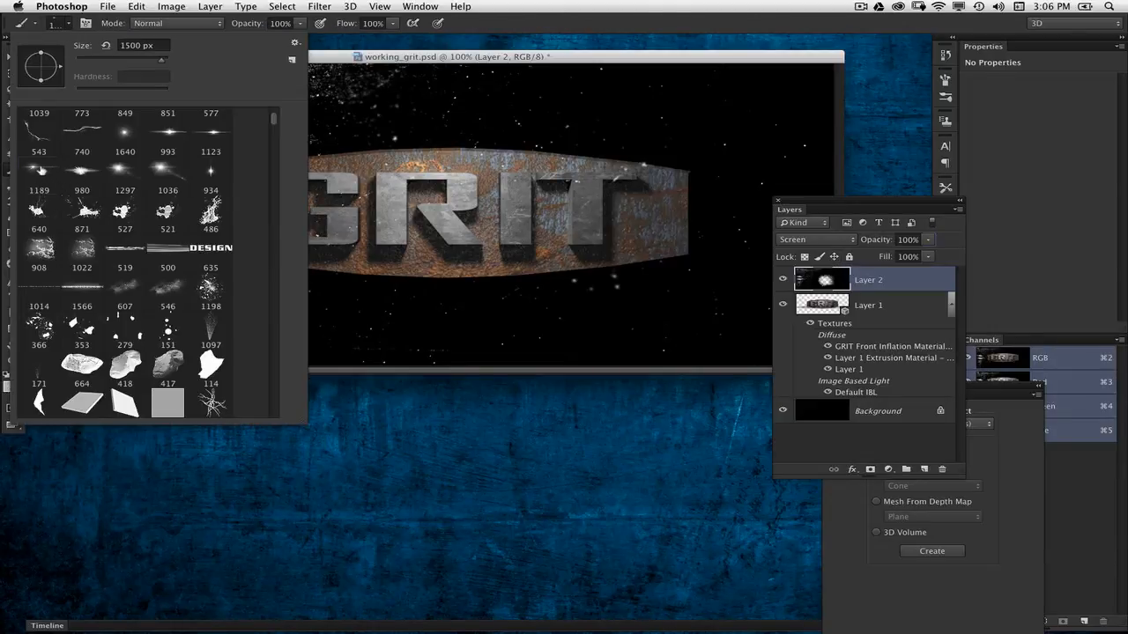
{"action": "left_click", "coordinate": [39, 170]}
{"action": "left_click", "coordinate": [589, 181]}
{"action": "key", "text": "super+z"}
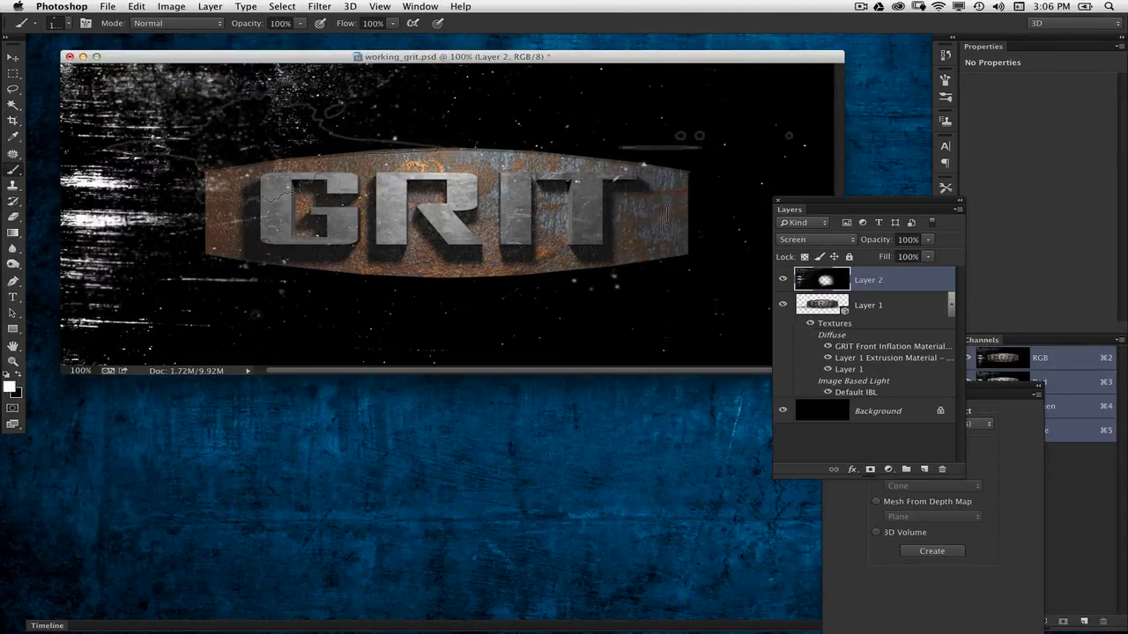
Stamp a white light flare at the image's left edge on Layer 2, and compare the logo with and without it
{"action": "key", "text": "super+minus"}
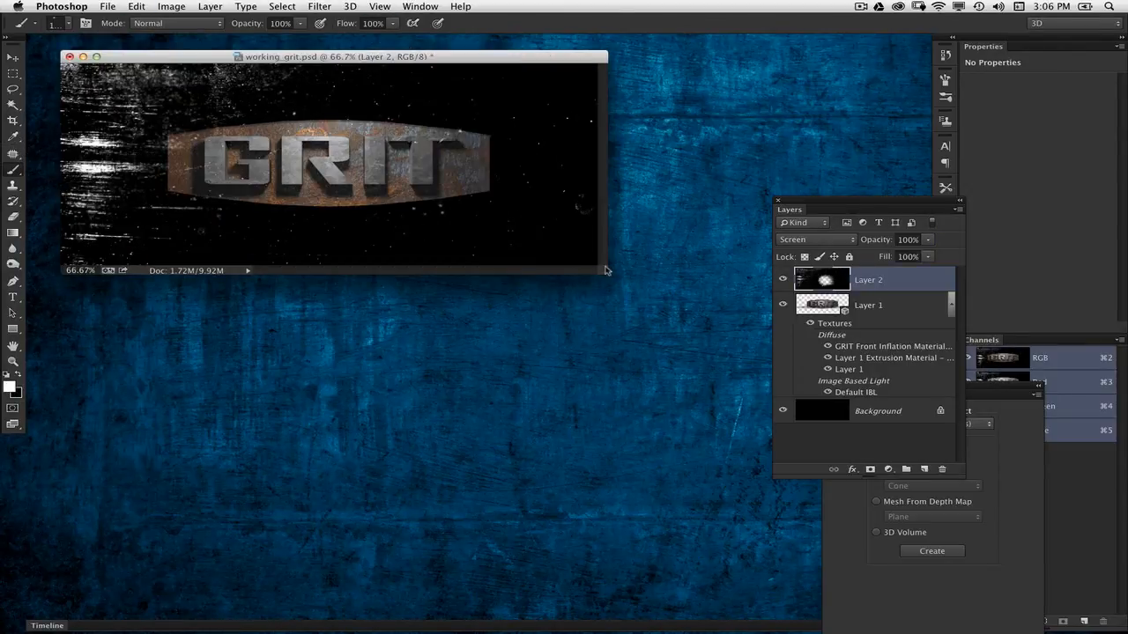
{"action": "mouse_move", "coordinate": [605, 269]}
{"action": "left_mouse_down"}
{"action": "mouse_move", "coordinate": [755, 332]}
{"action": "mouse_move", "coordinate": [929, 458]}
{"action": "left_mouse_up"}
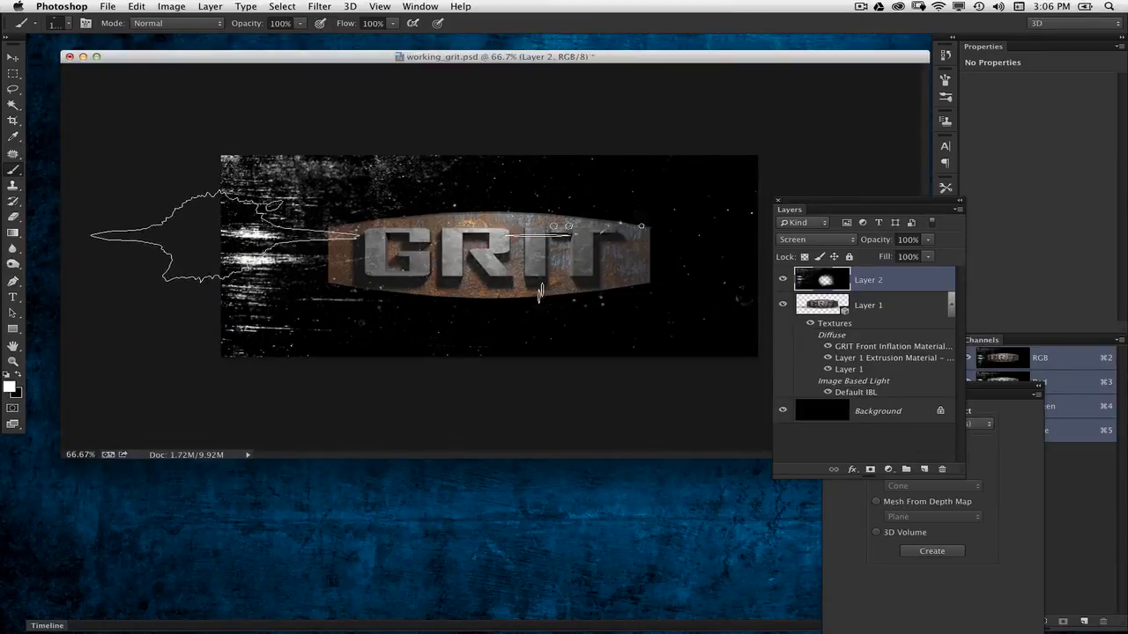
{"action": "left_click", "coordinate": [374, 235]}
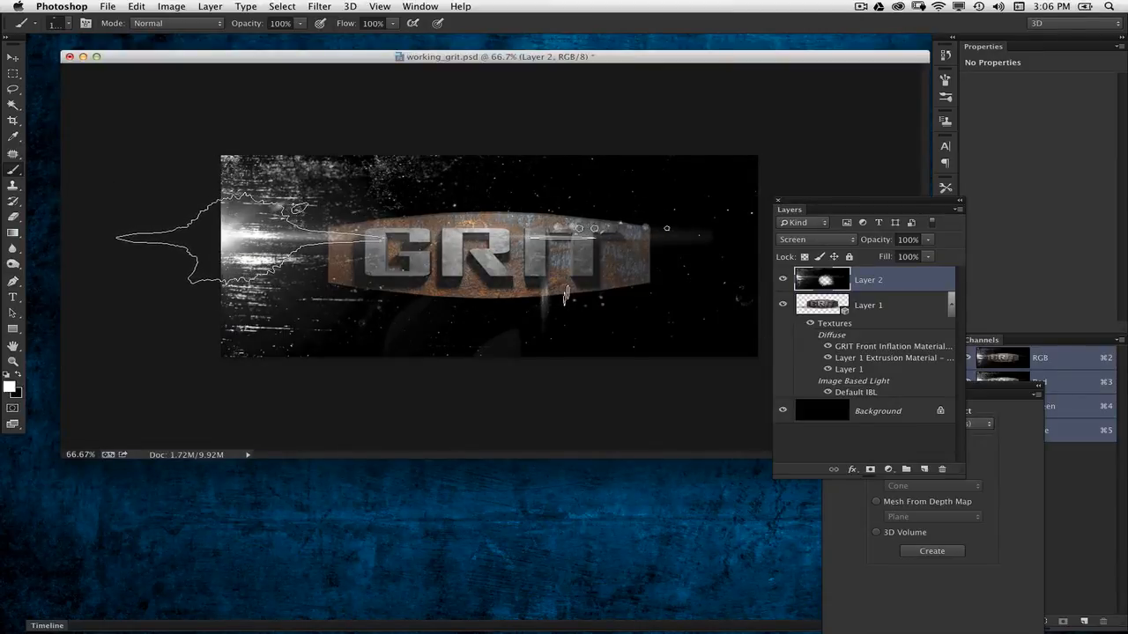
{"action": "key", "text": "super+z"}
{"action": "key", "text": "super+z"}
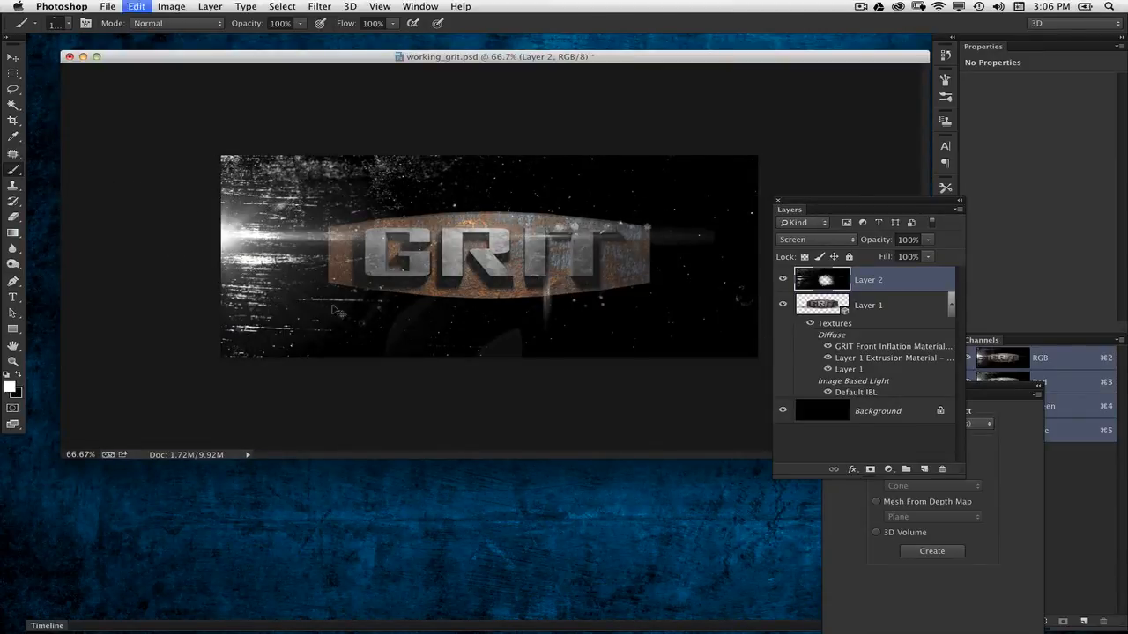
{"action": "key", "text": "super+z"}
{"action": "key", "text": "super+z"}
{"action": "key", "text": "super+1"}
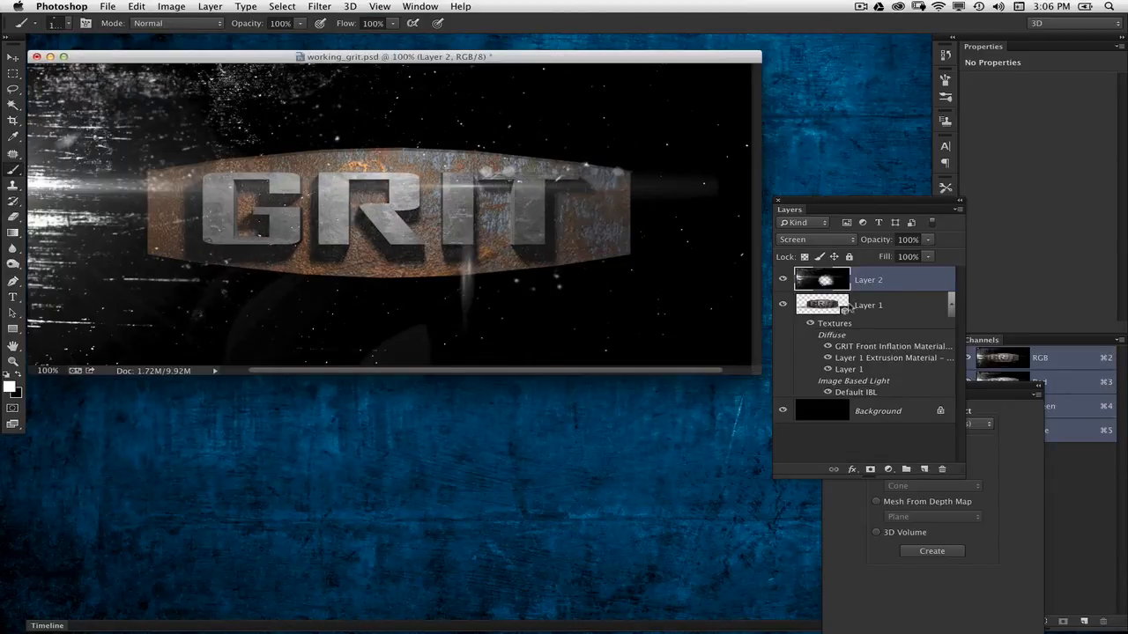
Render the 3D logo on Layer 1 and reposition the document window
{"action": "left_click", "coordinate": [835, 309]}
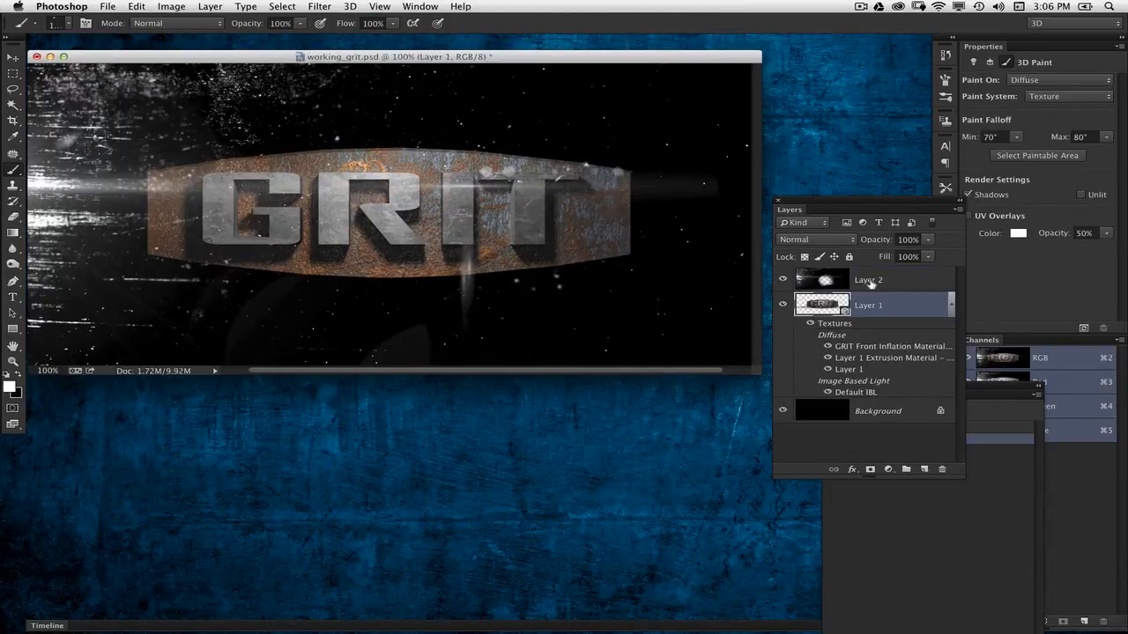
{"action": "key", "text": "alt+shift+super+r"}
{"action": "left_click", "coordinate": [12, 56]}
{"action": "left_click_drag", "start_coordinate": [160, 58], "coordinate": [196, 72]}
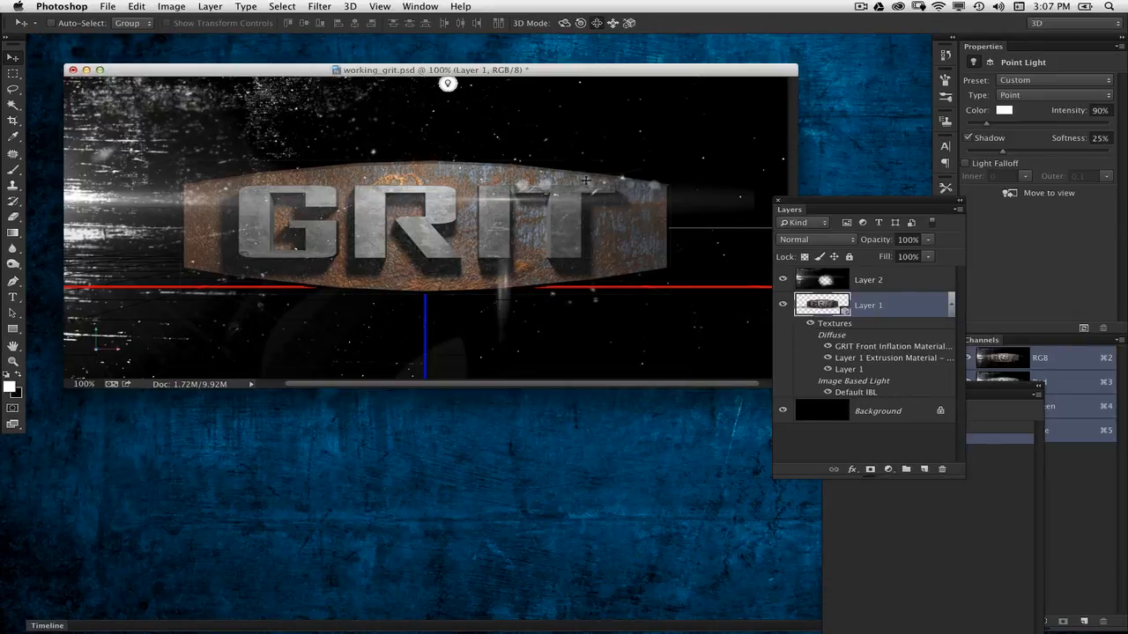
{"action": "left_click_drag", "start_coordinate": [446, 66], "coordinate": [442, 67]}
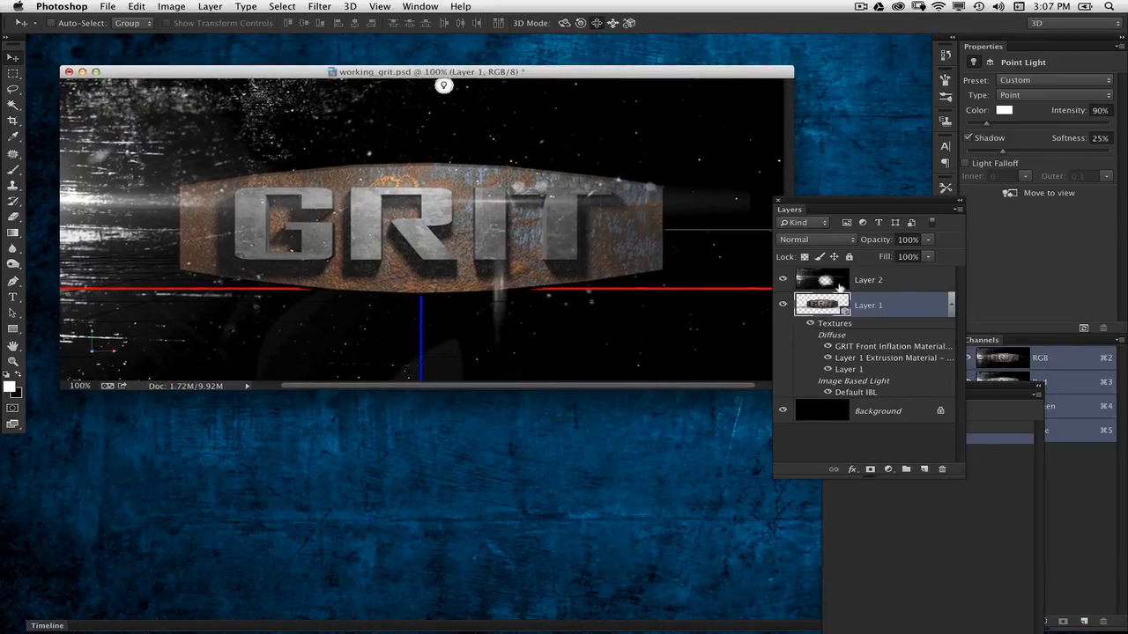
Colorize Layer 2's scratches and flare using Hue/Saturation with hue 40 and saturation 13
{"action": "left_click", "coordinate": [859, 282]}
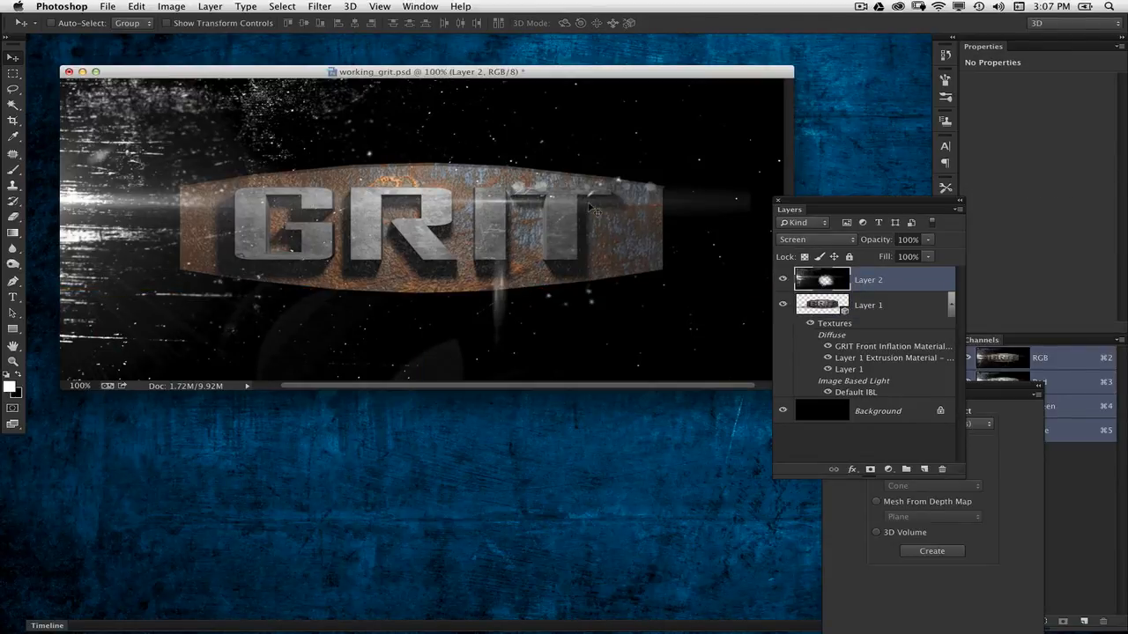
{"action": "key", "text": "super+u"}
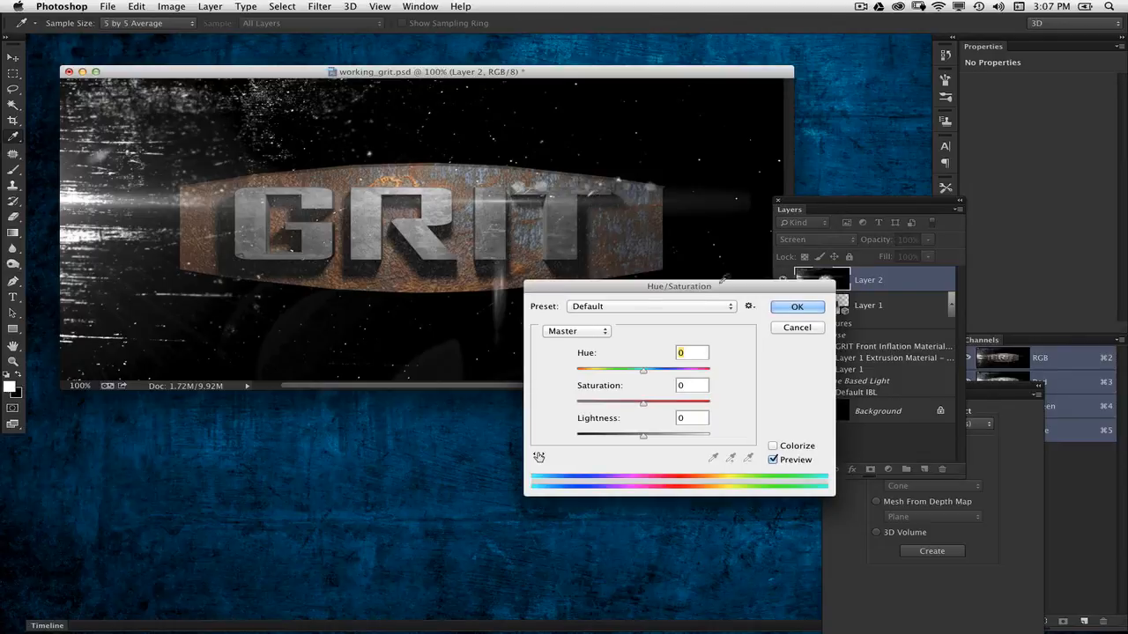
{"action": "left_click", "coordinate": [791, 450]}
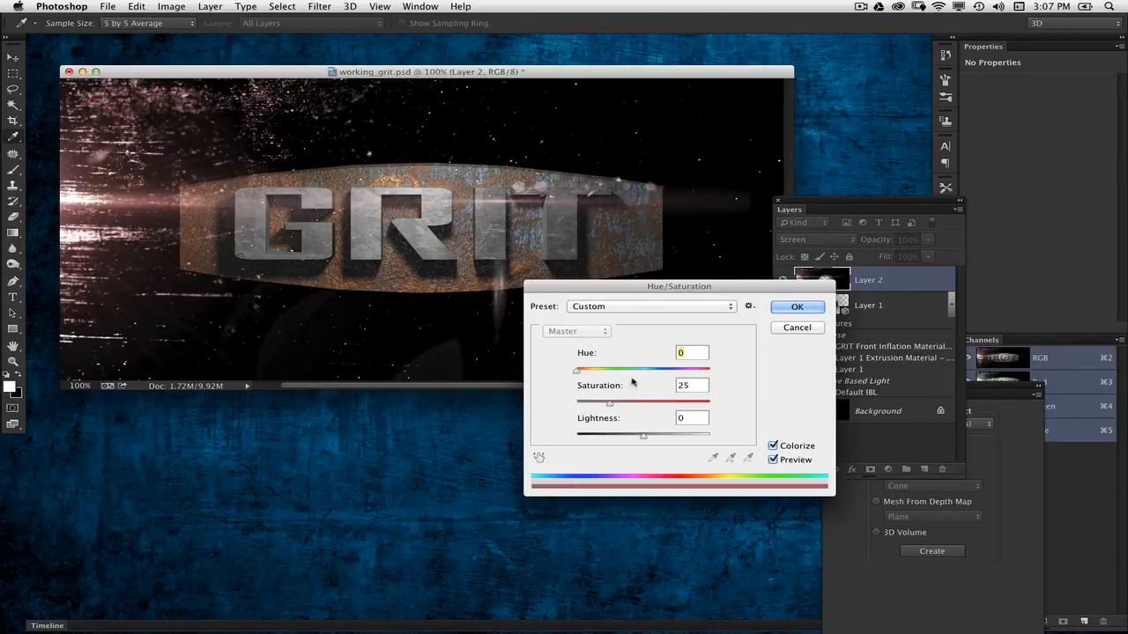
{"action": "mouse_move", "coordinate": [590, 370]}
{"action": "left_mouse_down"}
{"action": "mouse_move", "coordinate": [600, 406]}
{"action": "mouse_move", "coordinate": [591, 372]}
{"action": "mouse_move", "coordinate": [700, 385]}
{"action": "mouse_move", "coordinate": [574, 371]}
{"action": "mouse_move", "coordinate": [592, 403]}
{"action": "mouse_move", "coordinate": [589, 373]}
{"action": "left_mouse_up"}
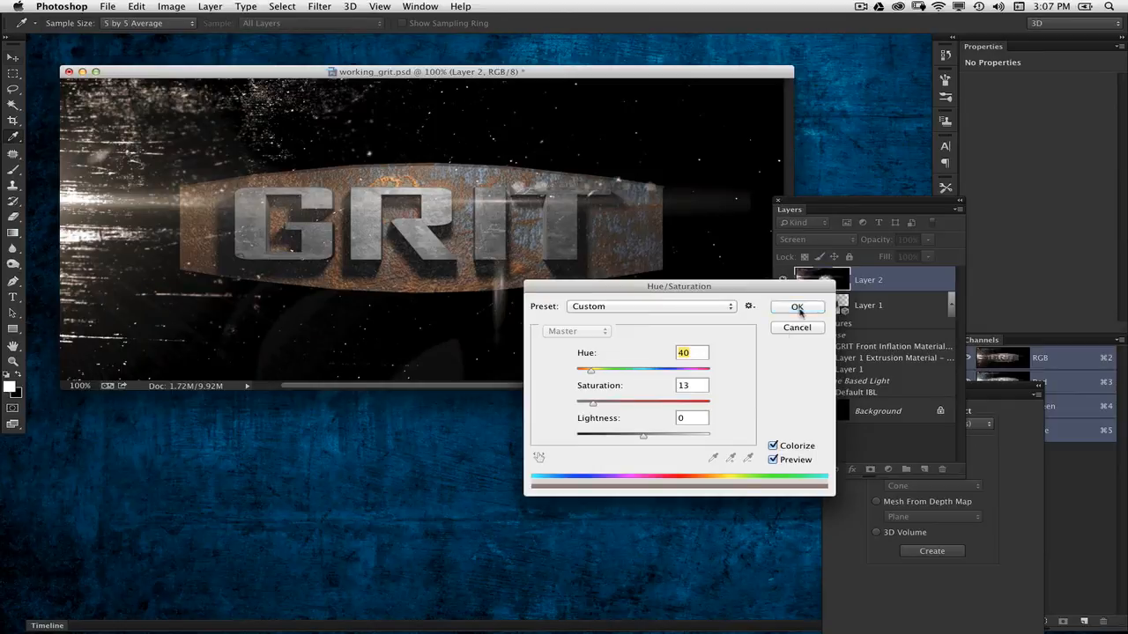
{"action": "left_click", "coordinate": [796, 308]}
Select the GRIT text mesh in Layer 1's 3D scene and arrange the floating Layers and 3D panels around the logo
{"action": "left_click_drag", "start_coordinate": [798, 202], "coordinate": [871, 229]}
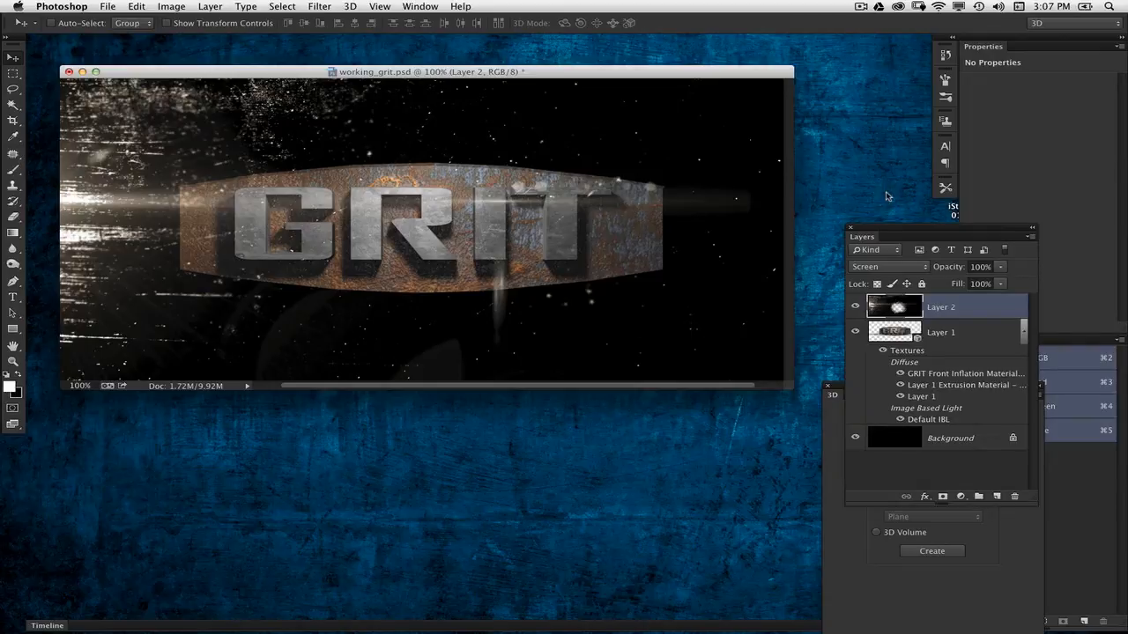
{"action": "left_click_drag", "start_coordinate": [905, 236], "coordinate": [706, 105]}
{"action": "left_click", "coordinate": [773, 248]}
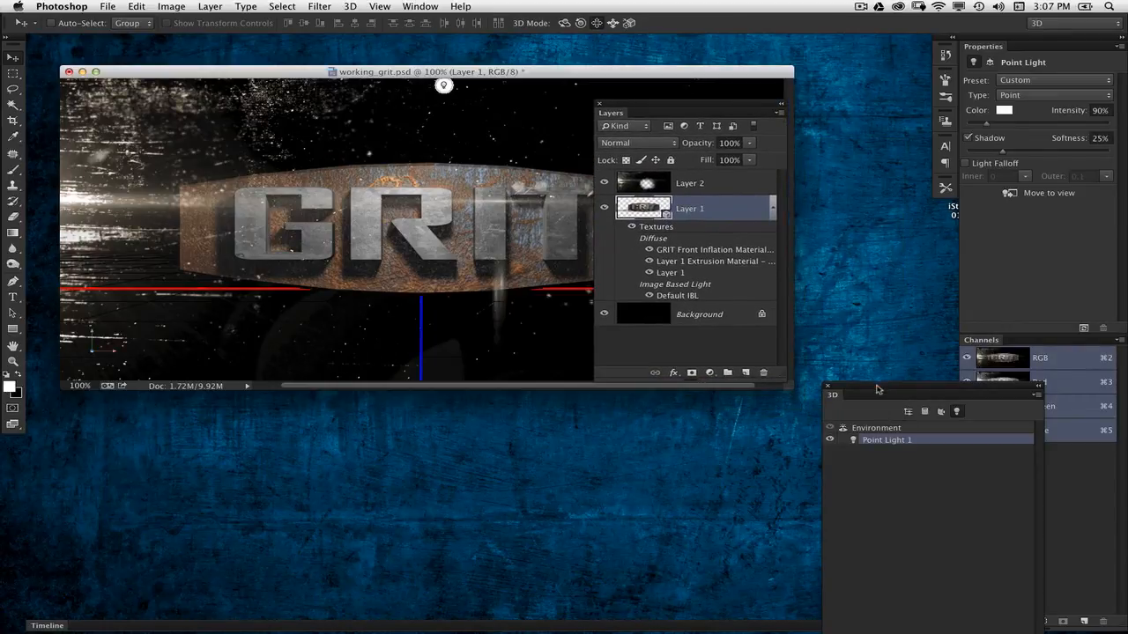
{"action": "left_click_drag", "start_coordinate": [877, 389], "coordinate": [863, 208]}
{"action": "left_click", "coordinate": [893, 226]}
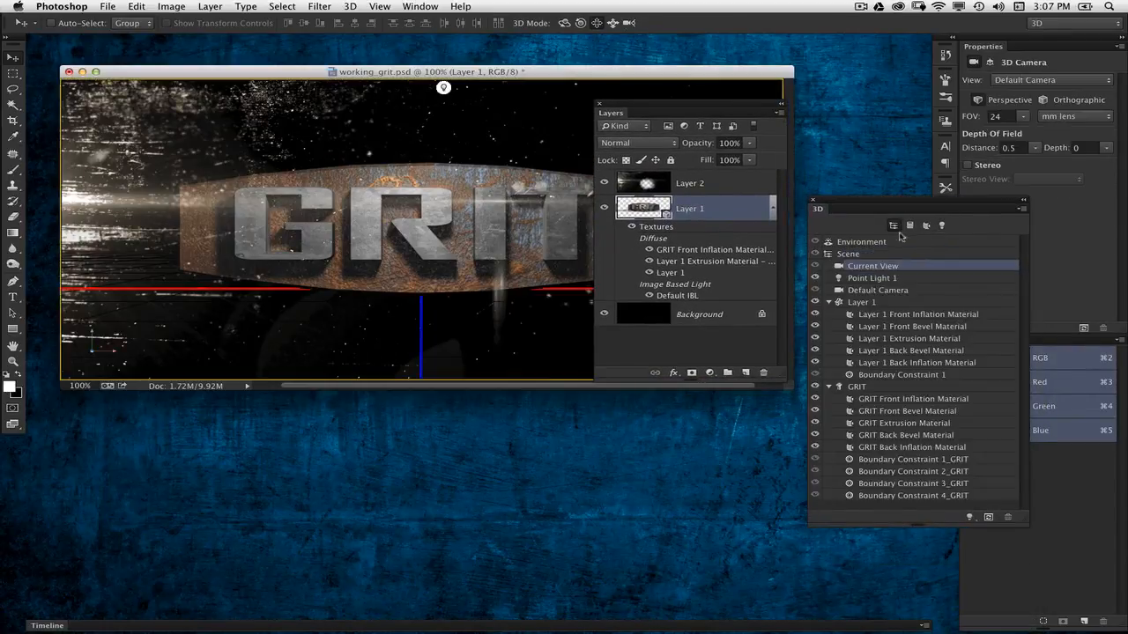
{"action": "left_click", "coordinate": [892, 389]}
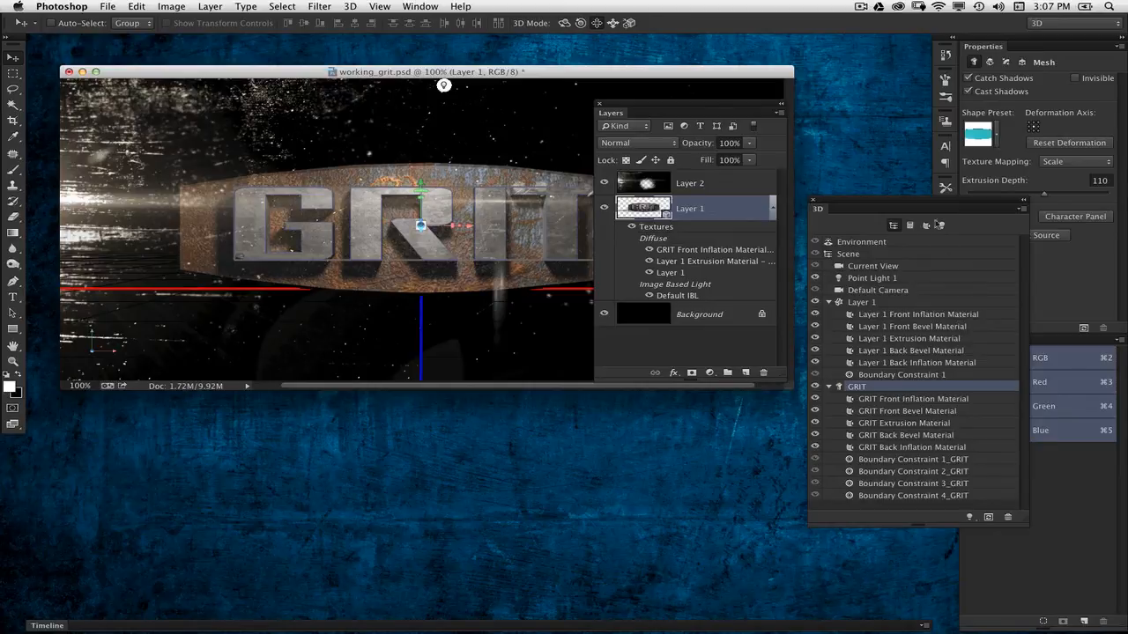
{"action": "left_click_drag", "start_coordinate": [898, 204], "coordinate": [738, 135]}
{"action": "left_click_drag", "start_coordinate": [679, 106], "coordinate": [456, 406]}
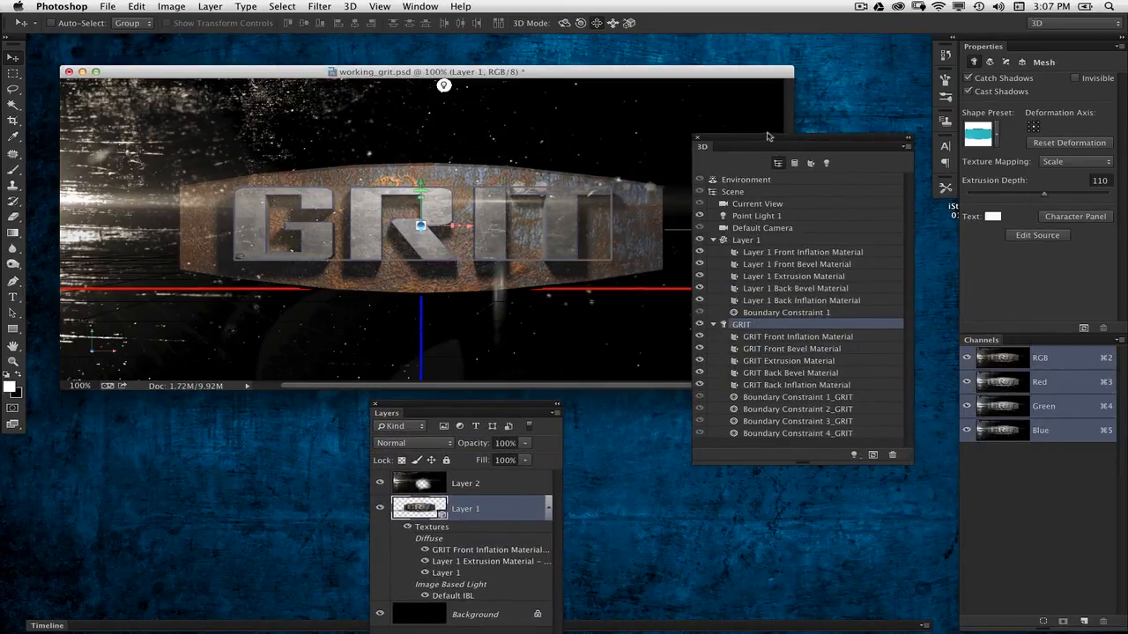
{"action": "left_click_drag", "start_coordinate": [767, 136], "coordinate": [768, 93]}
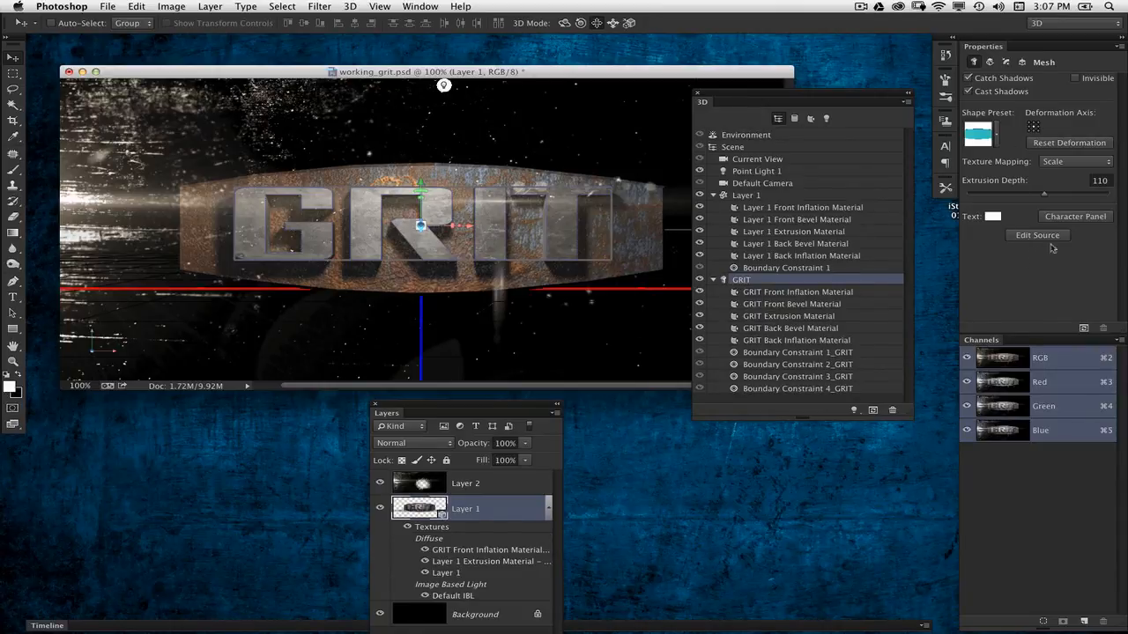
Replace the GRIT mesh's source text with PSW, update working_grit.psd with the change, and render the 3D logo
{"action": "left_click", "coordinate": [1033, 237]}
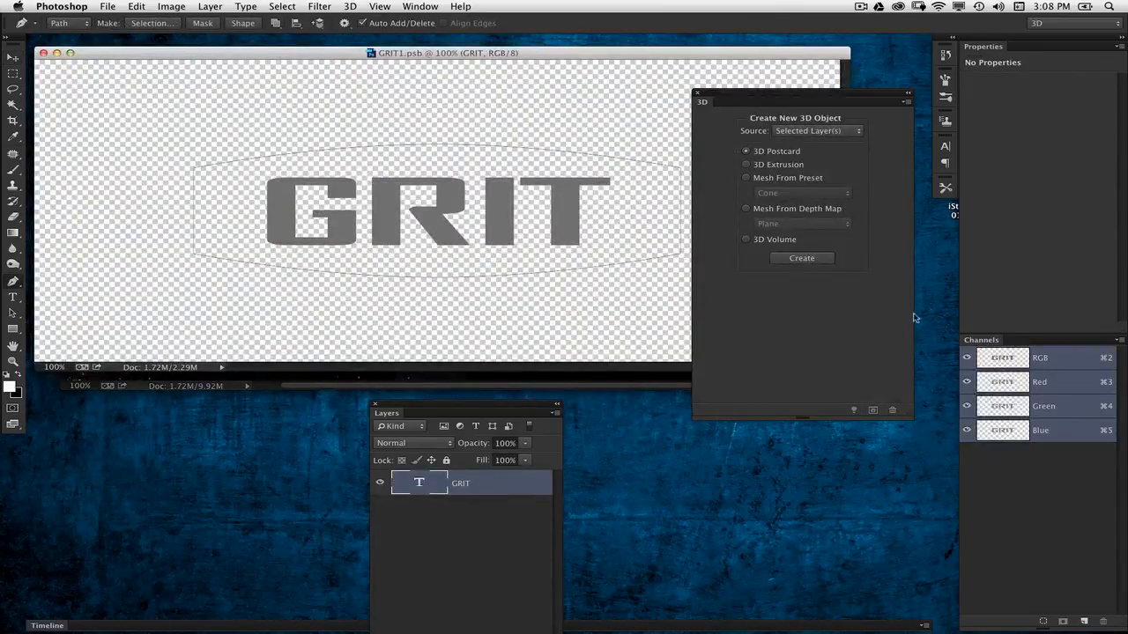
{"action": "double_click", "coordinate": [423, 484]}
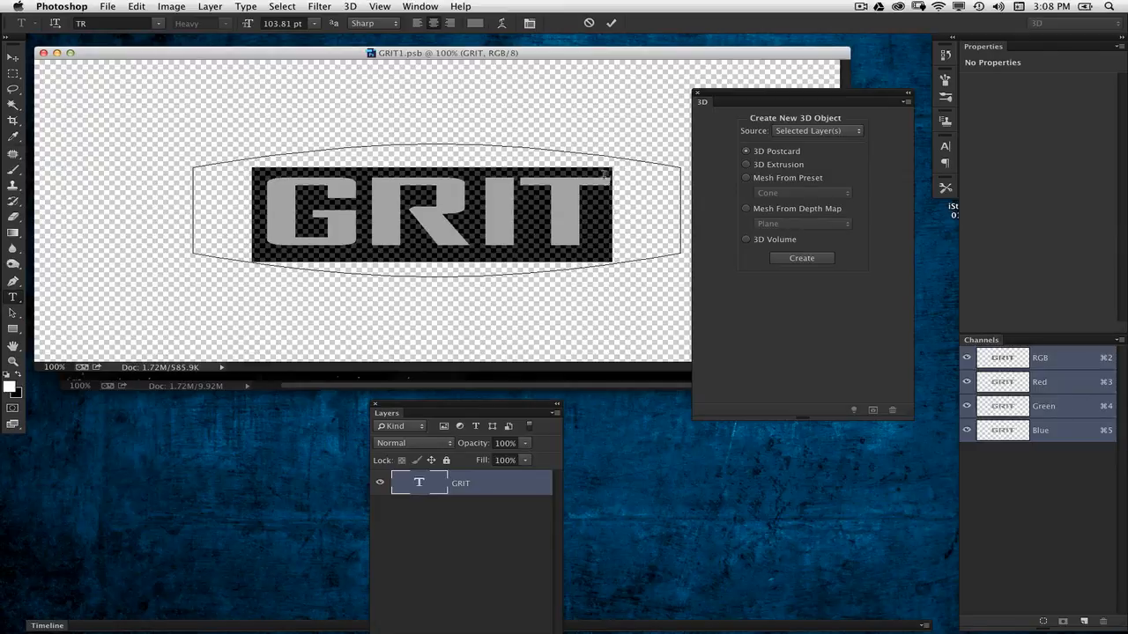
{"action": "type", "text": "PSW"}
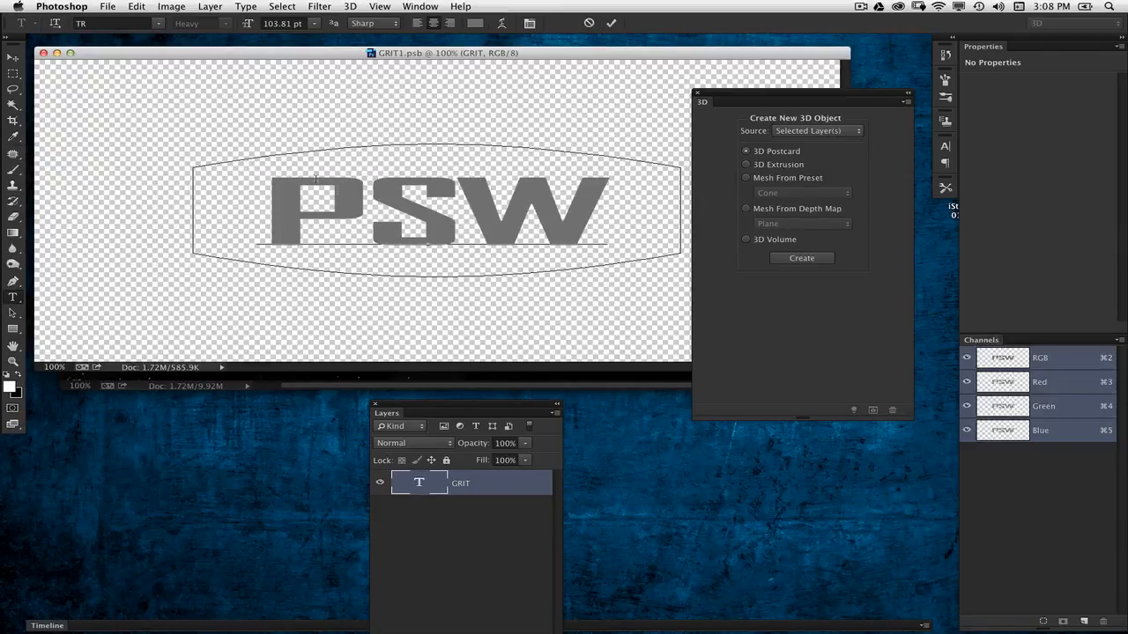
{"action": "left_click", "coordinate": [13, 59]}
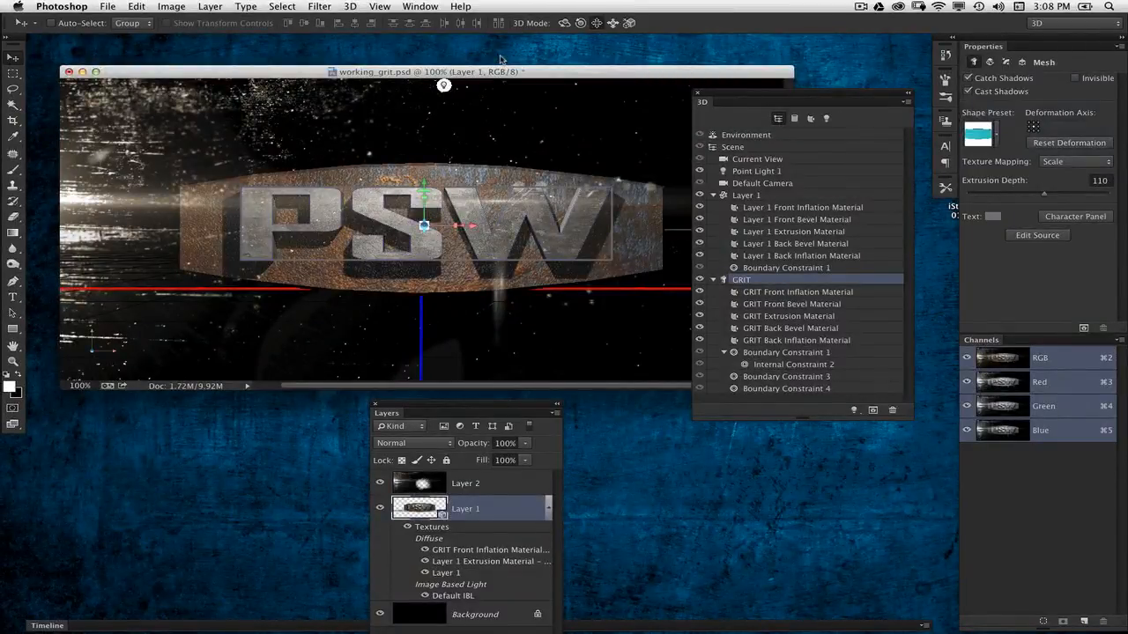
{"action": "key", "text": "super+alt+shift+r"}
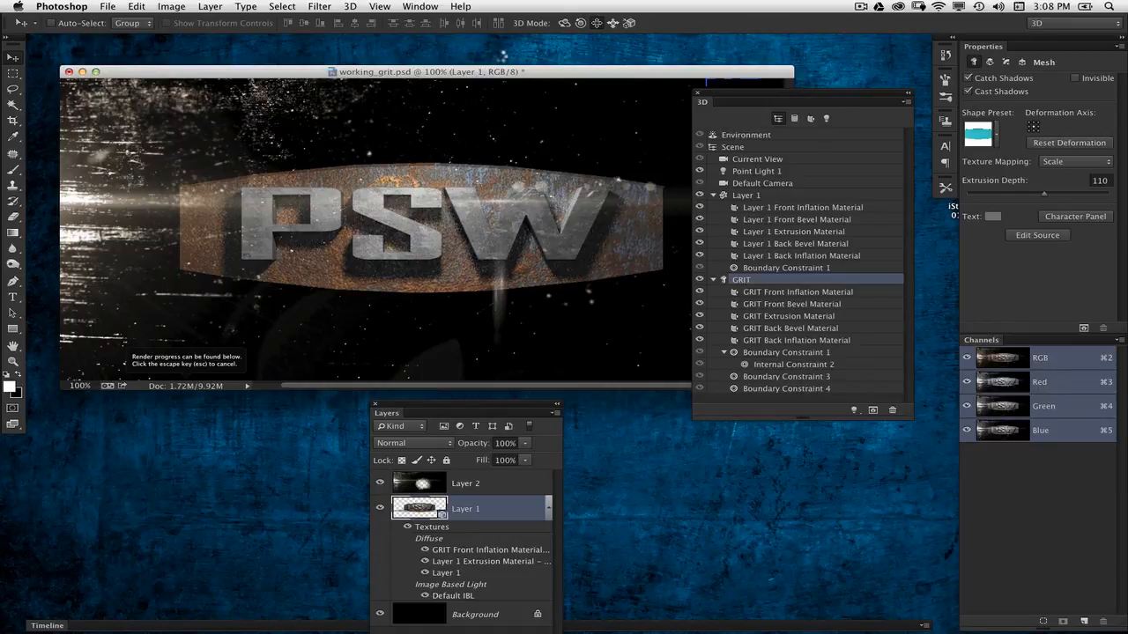